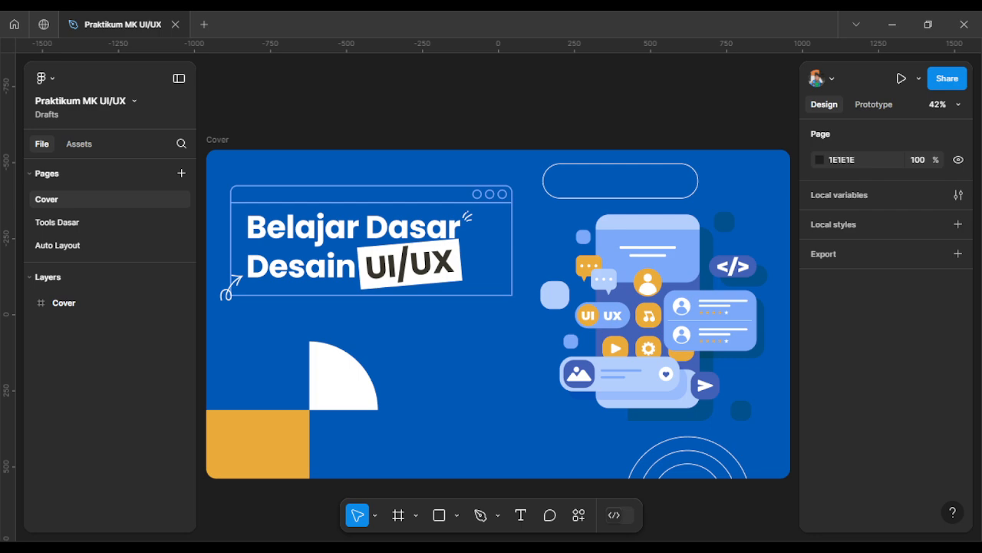
Step: Open the Auto Layout page and bring its navigation bar and shoe product card into view
click(33, 258)
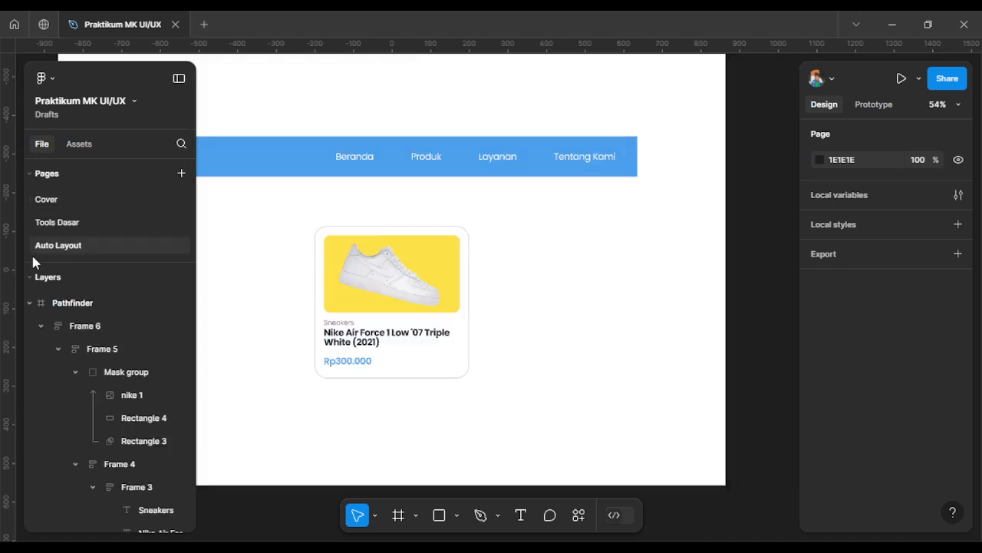
scroll(261, 231, left, 5)
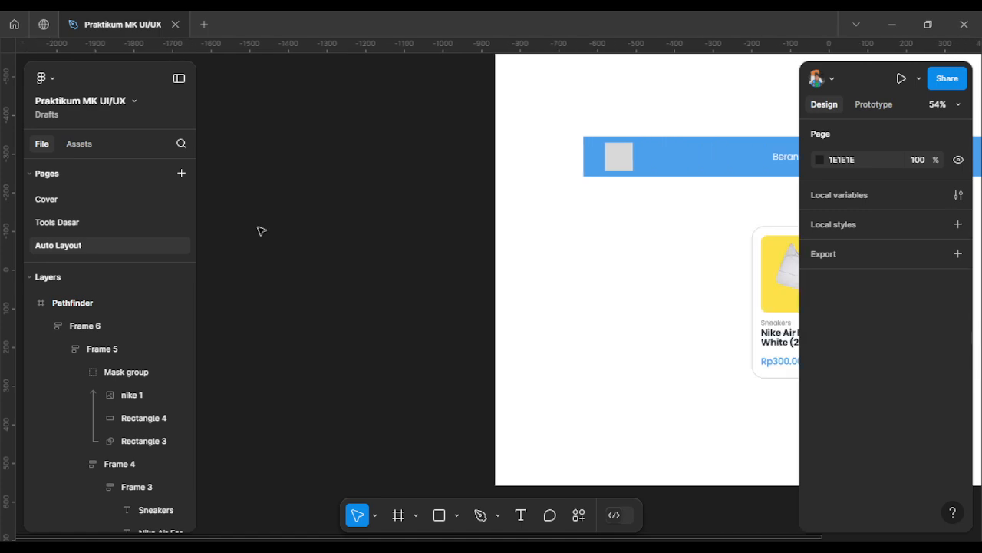
scroll(261, 230, right, 6)
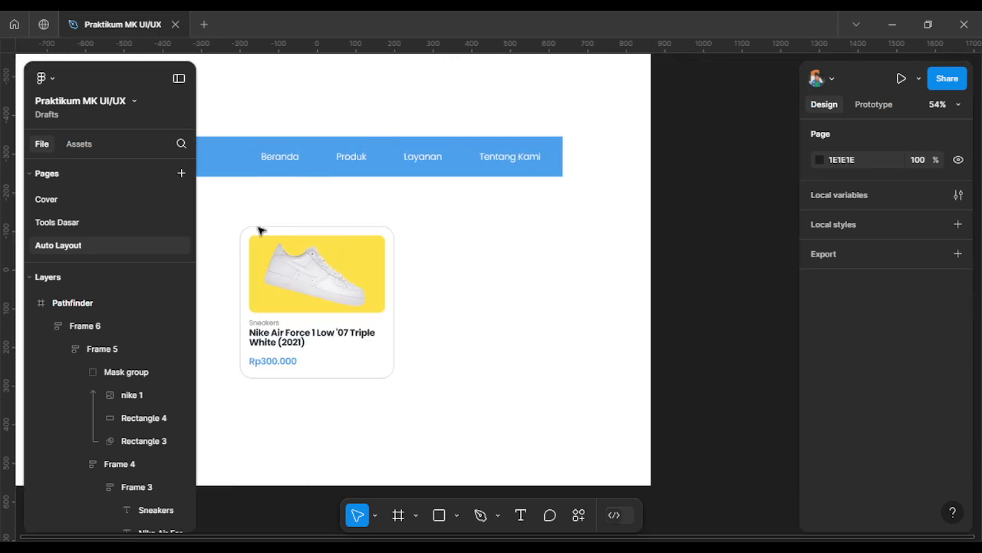
key(h)
drag(258, 214, 409, 193)
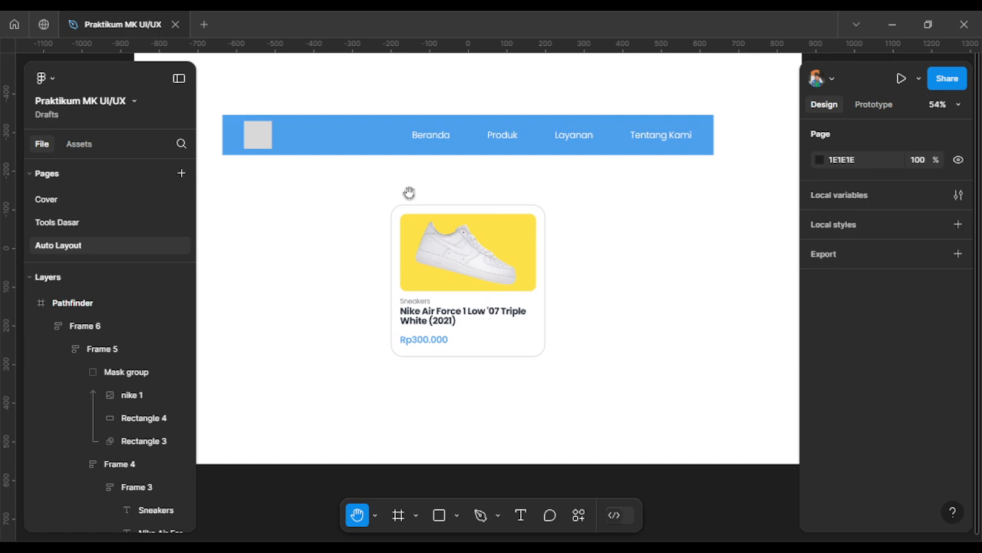
key(v)
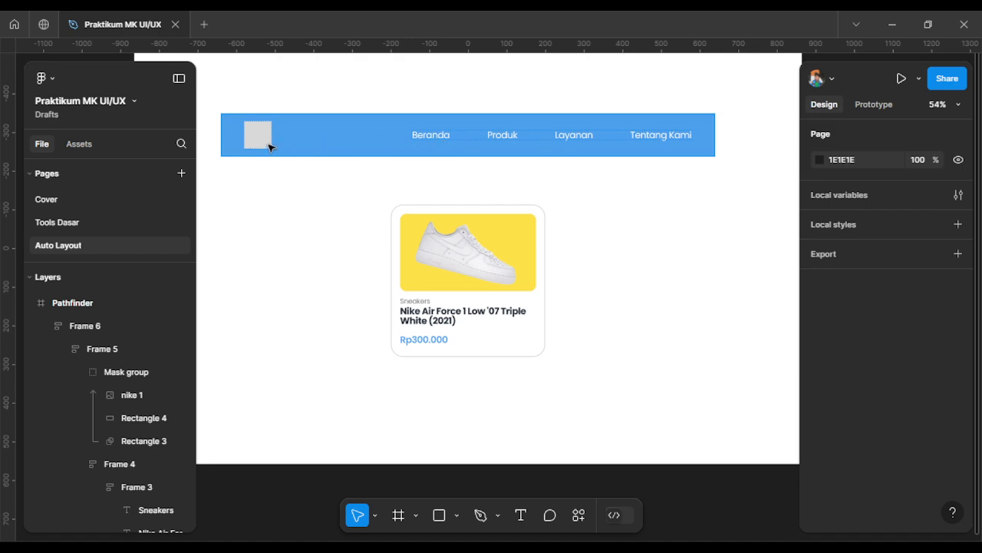
Step: Replace the first two text labels in the navigation bar with "Home" and "Products"
click(434, 141)
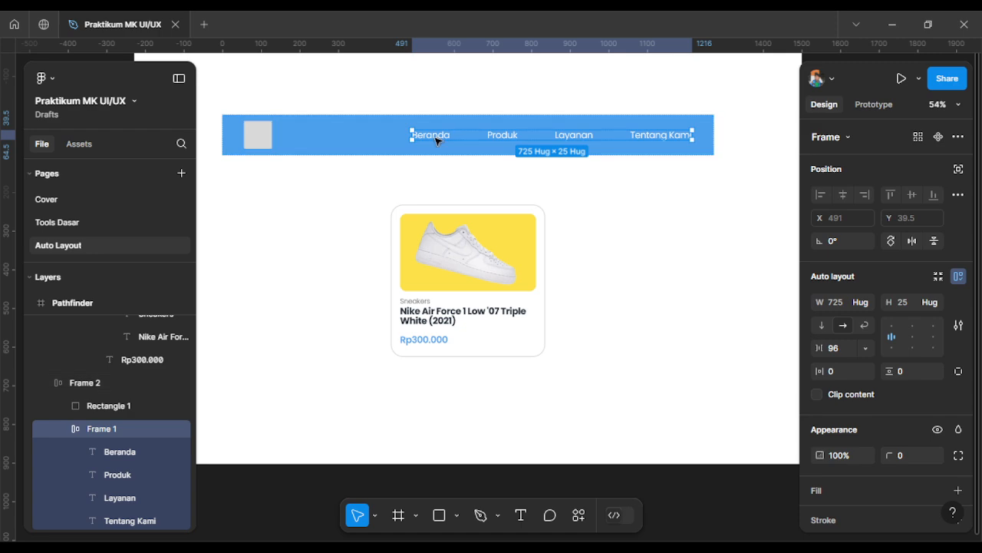
key(Escape)
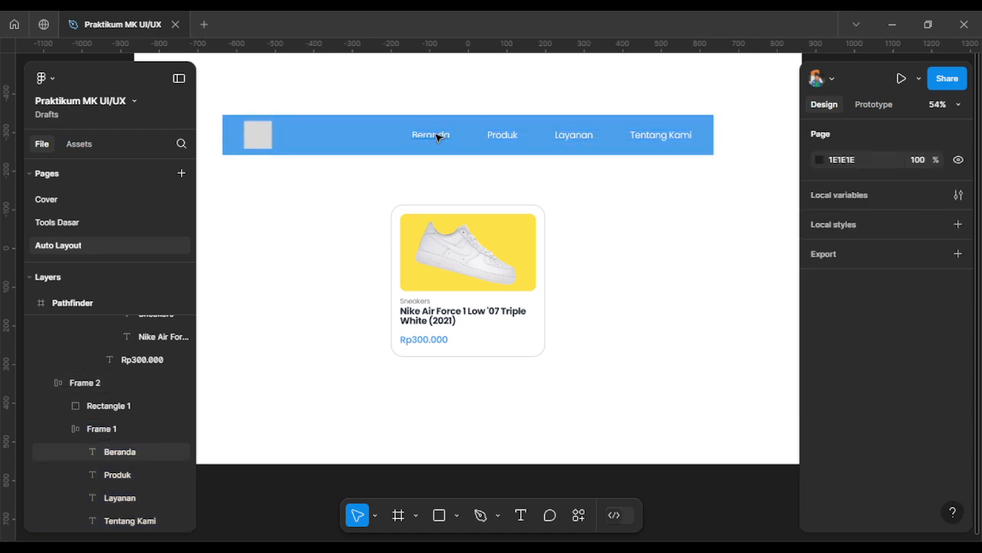
double_click(439, 138)
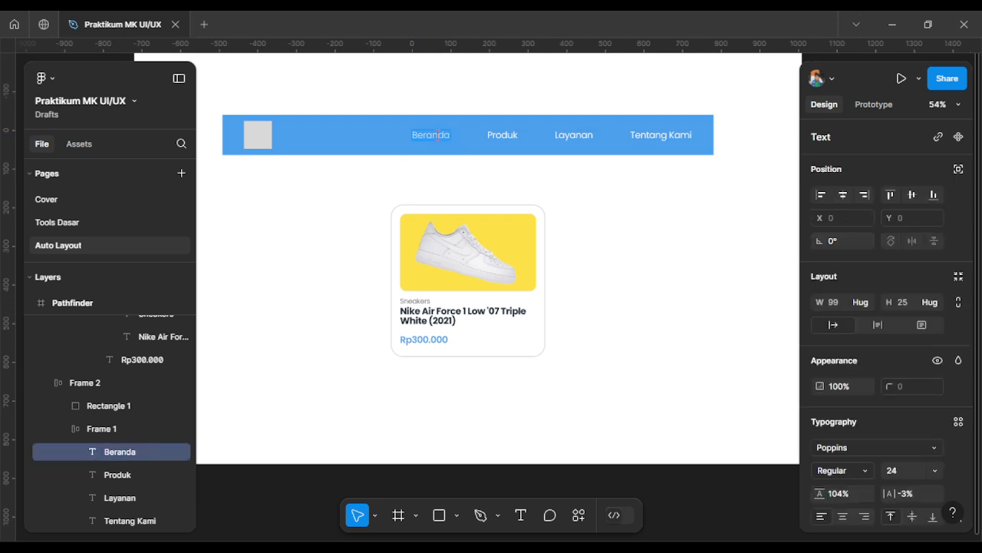
text(Home)
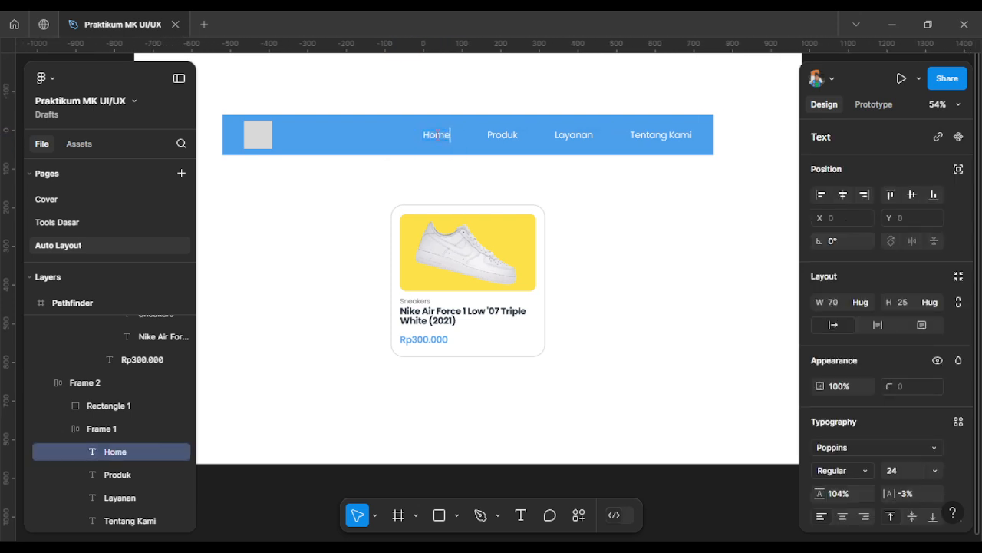
key(Escape)
key(Tab)
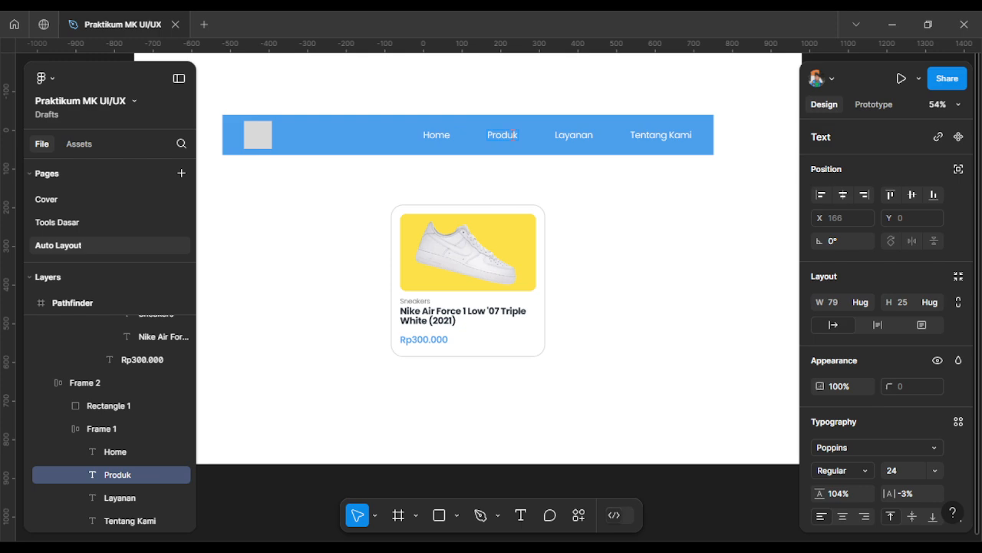
text(Products)
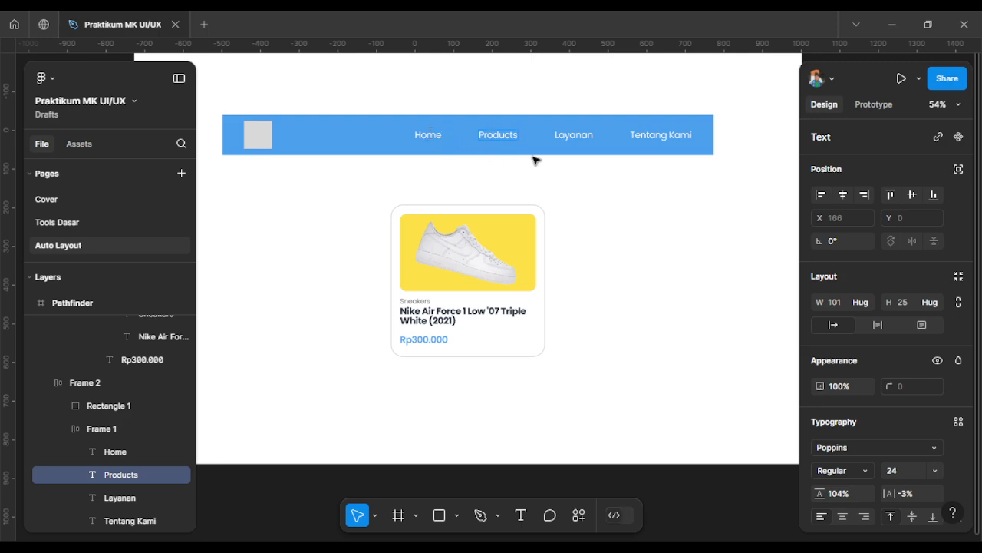
key(Escape)
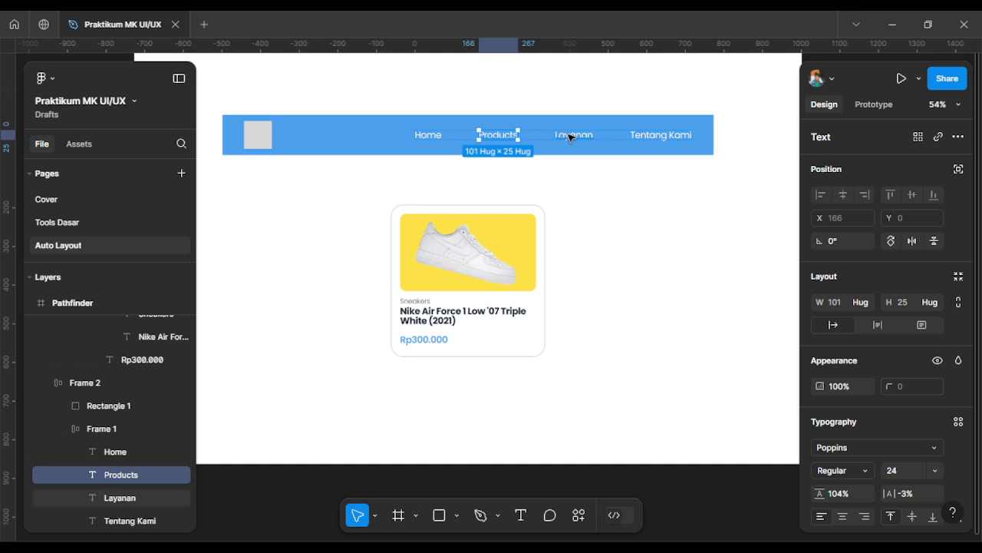
Step: Replace the last two text labels in the navigation bar with "Services" and "About"
click(569, 138)
key(Return)
text(Services)
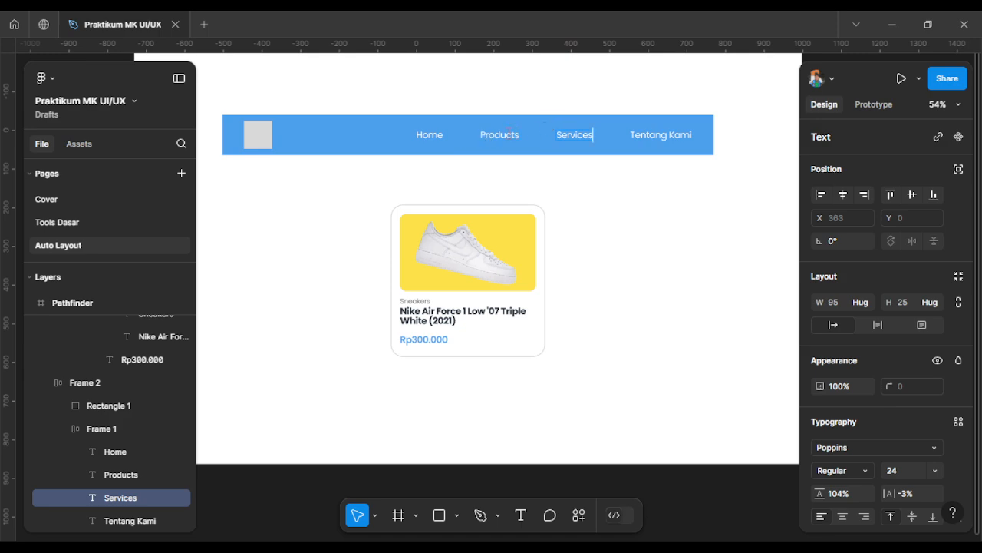
click(662, 134)
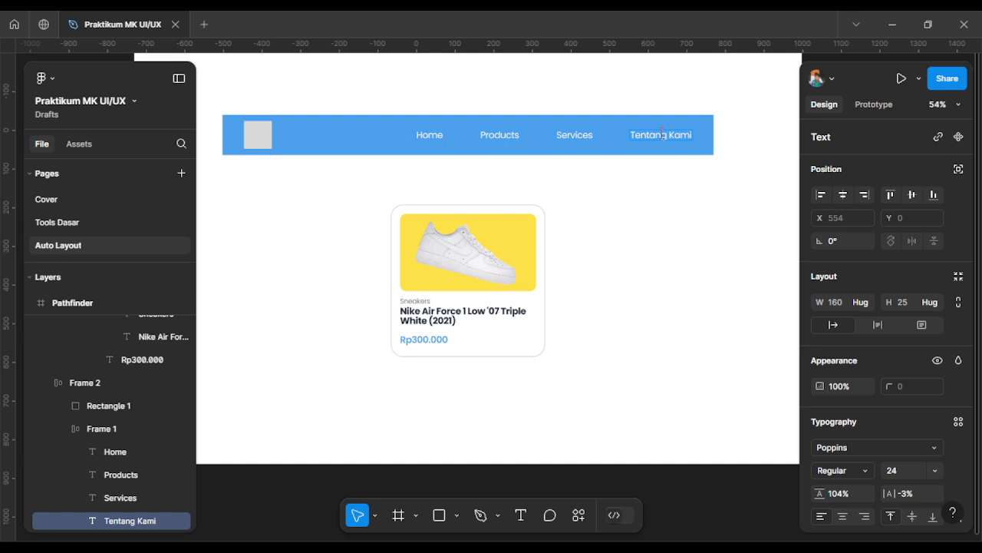
double_click(662, 135)
text(About)
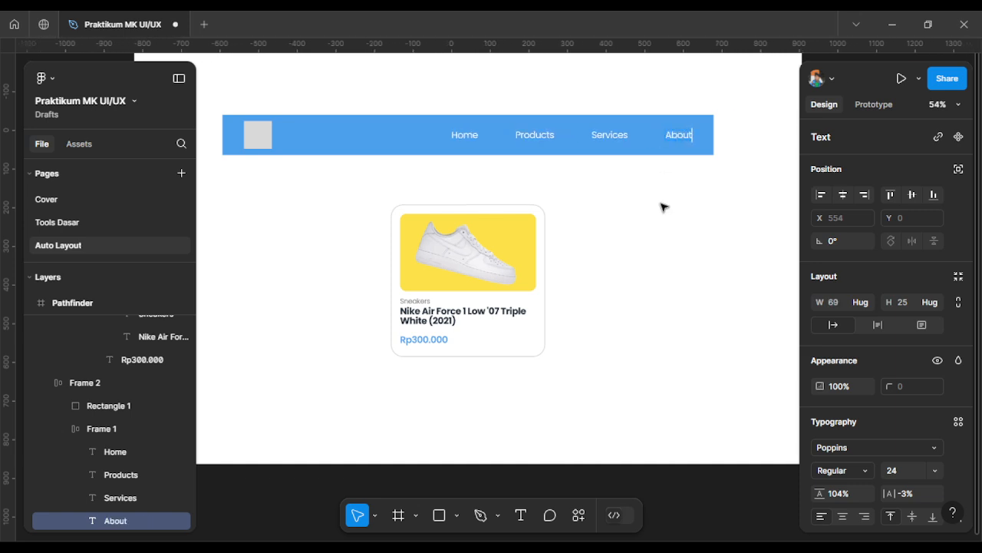
key(Escape)
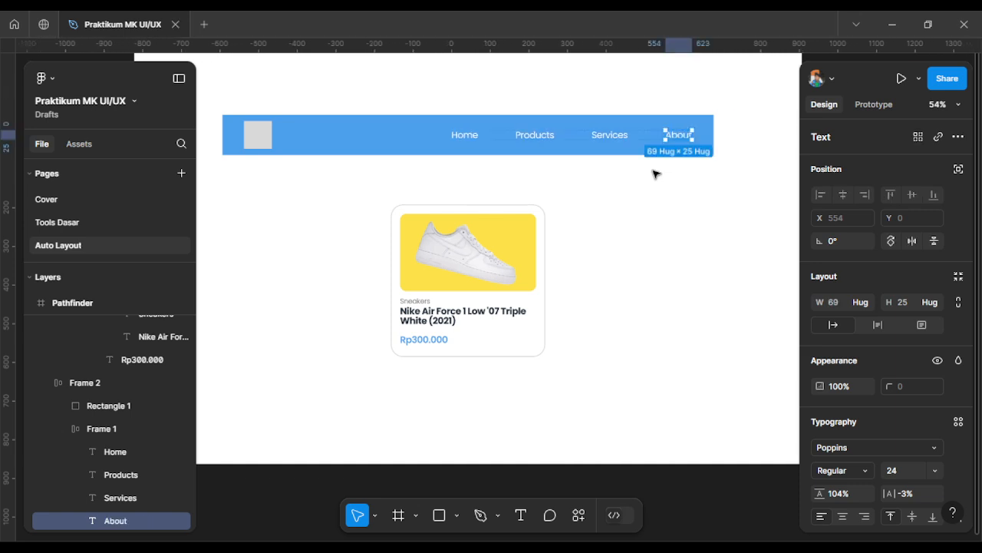
click(627, 204)
Step: Inspect the About, Services, Products and Home labels in the navigation bar one by one
click(671, 136)
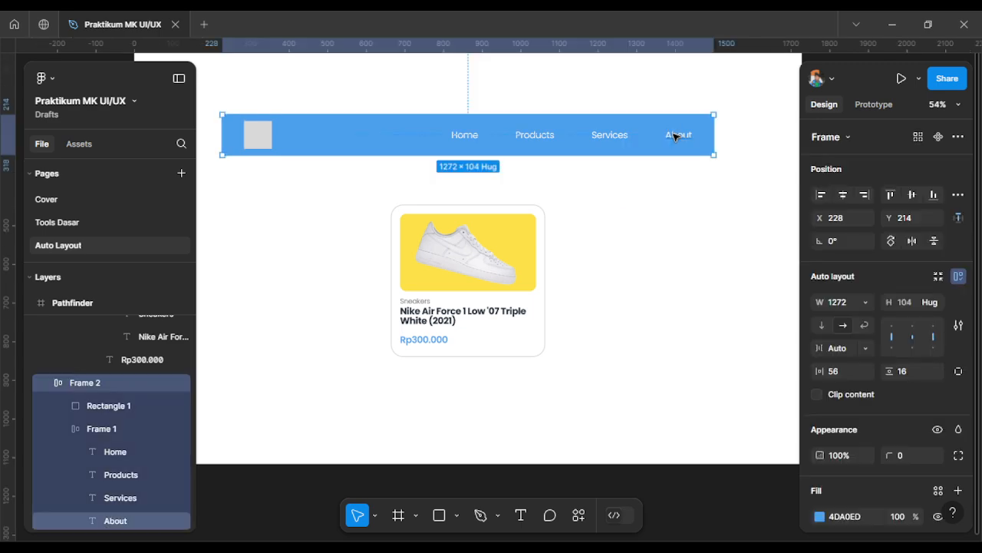
key(Escape)
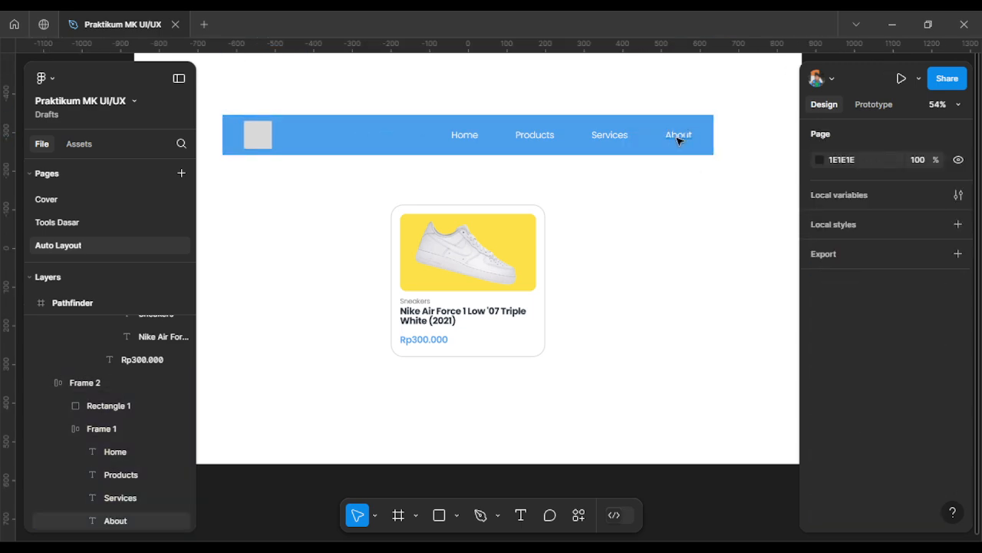
ctrl+click(678, 135)
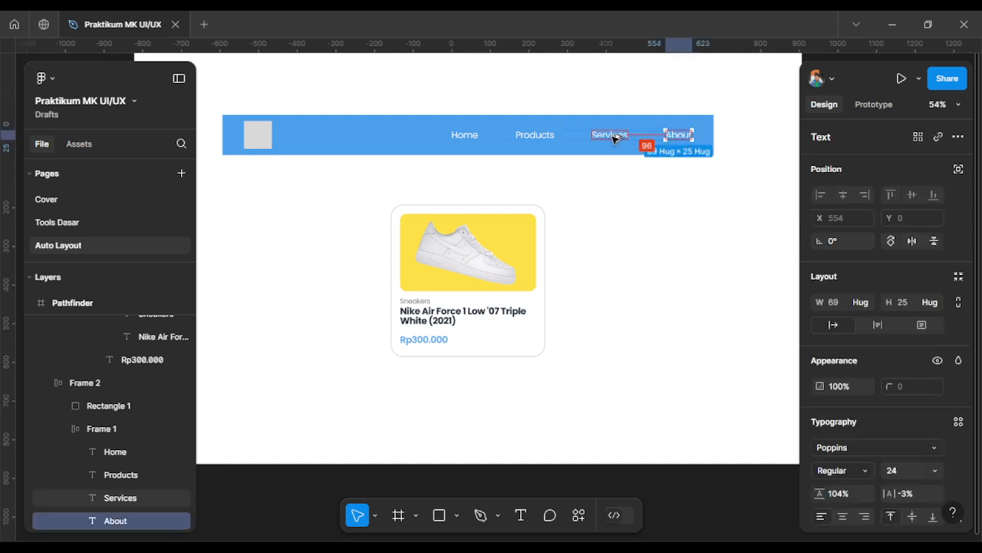
click(612, 136)
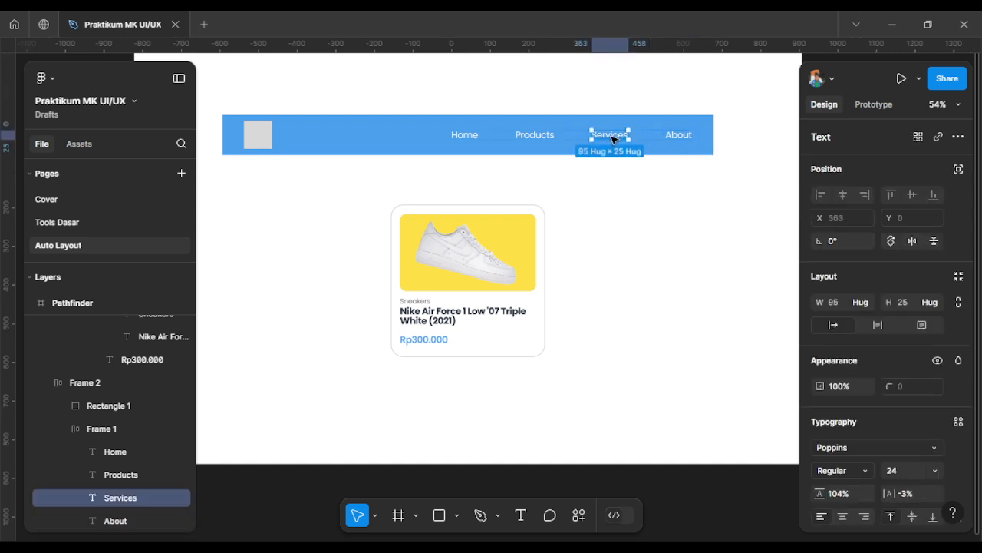
click(540, 137)
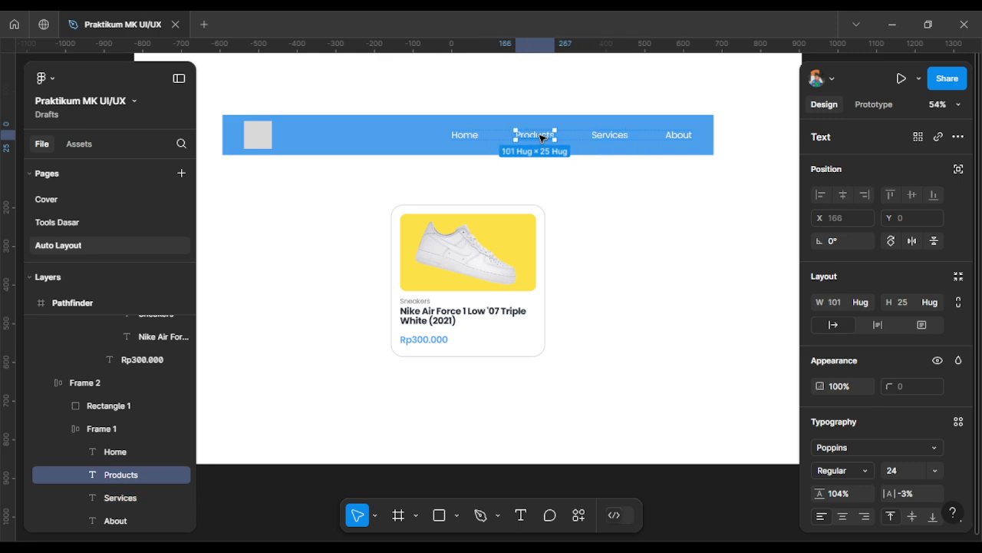
click(474, 136)
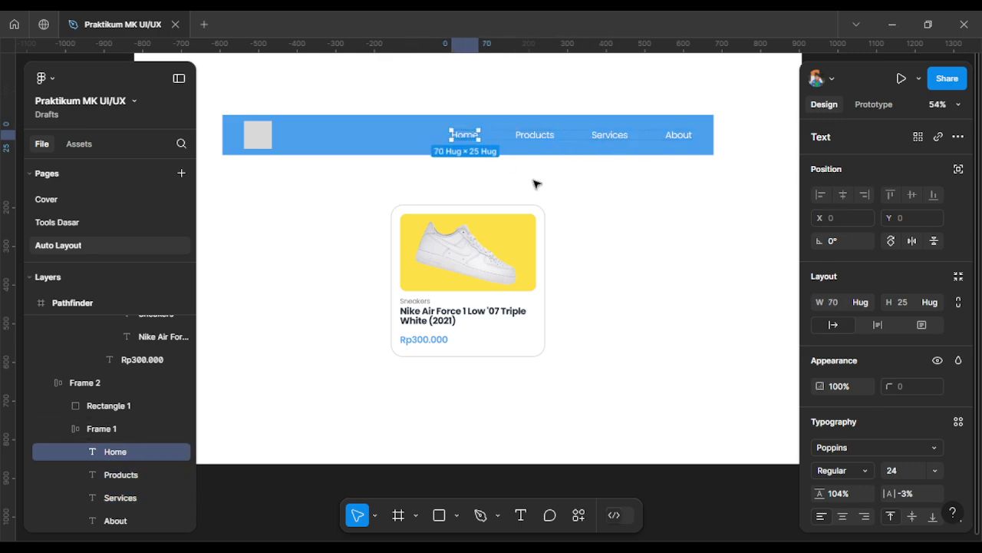
click(574, 217)
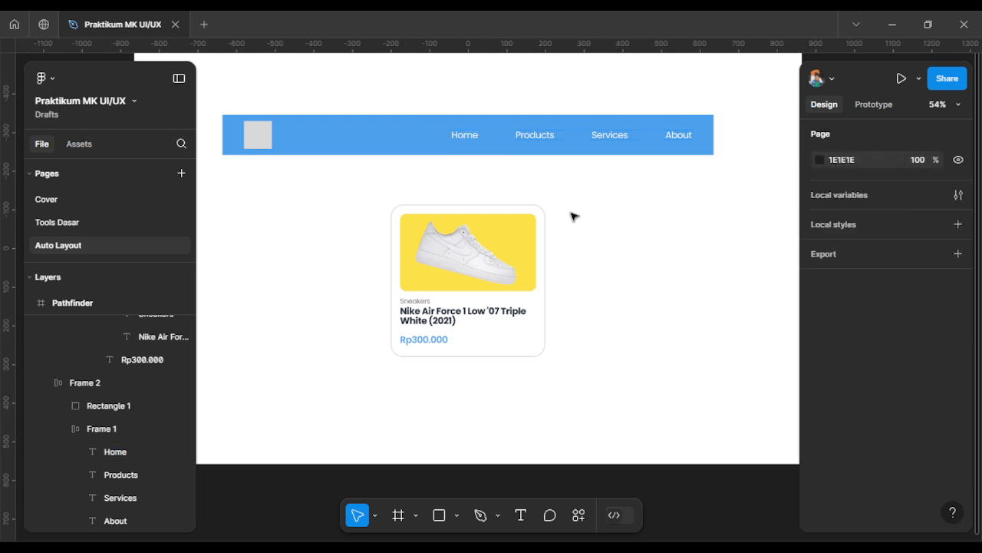
Step: Change the bold product title on the shoe card to "Sepatu Bagus"
double_click(438, 324)
text(Sepat)
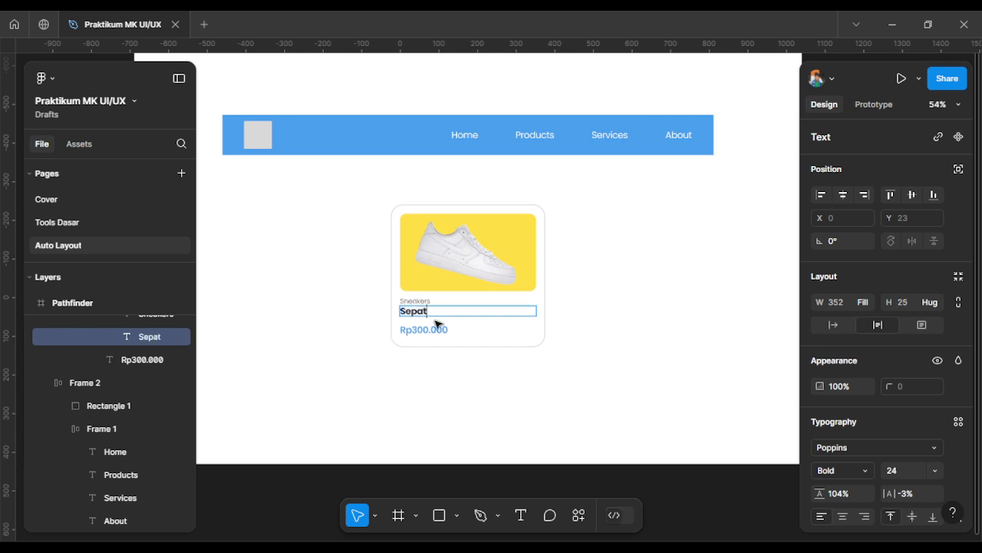
text(u Bagus)
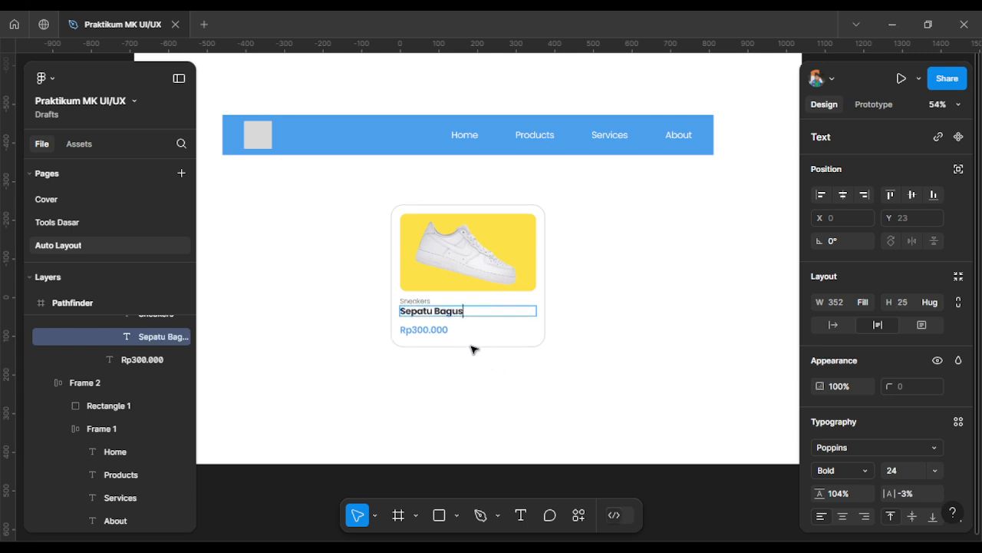
key(Escape)
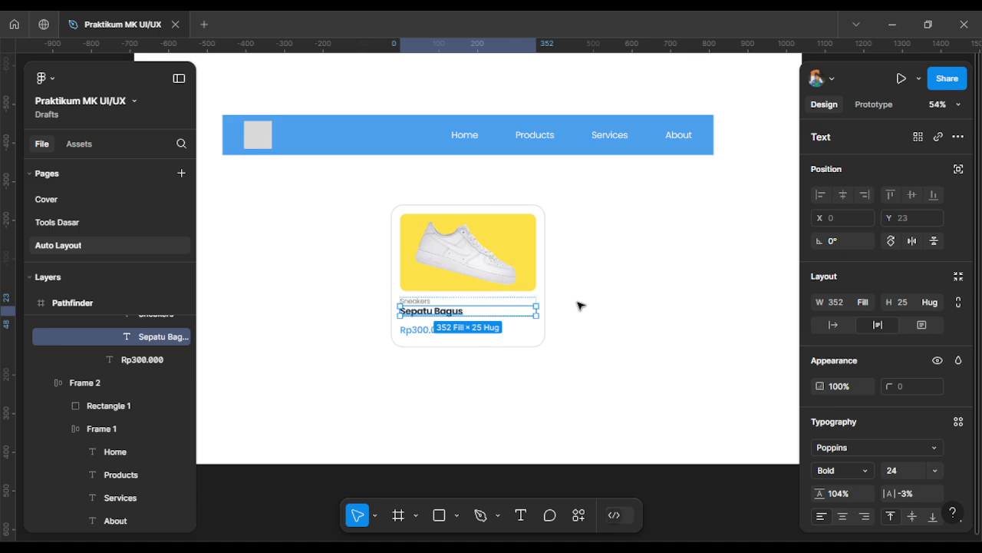
key(Escape)
Step: Rename the Pathfinder frame as "Auto Layout"
scroll(580, 306, down, 3)
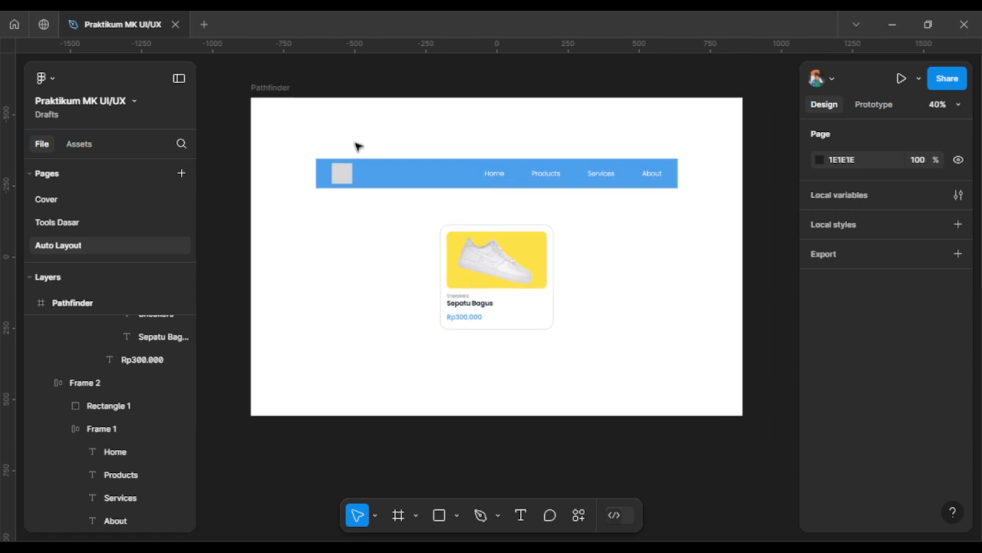
click(270, 88)
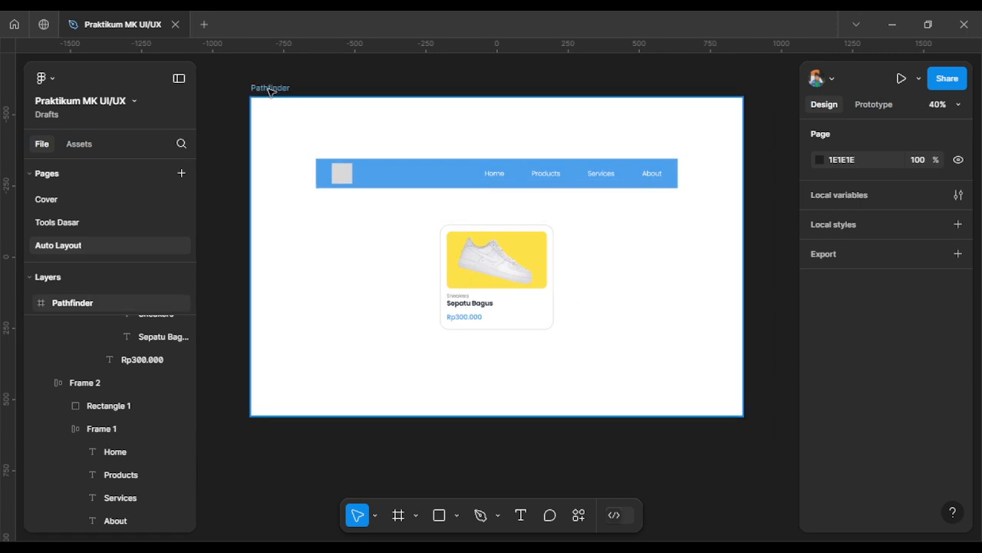
double_click(270, 89)
text(Auto Layout)
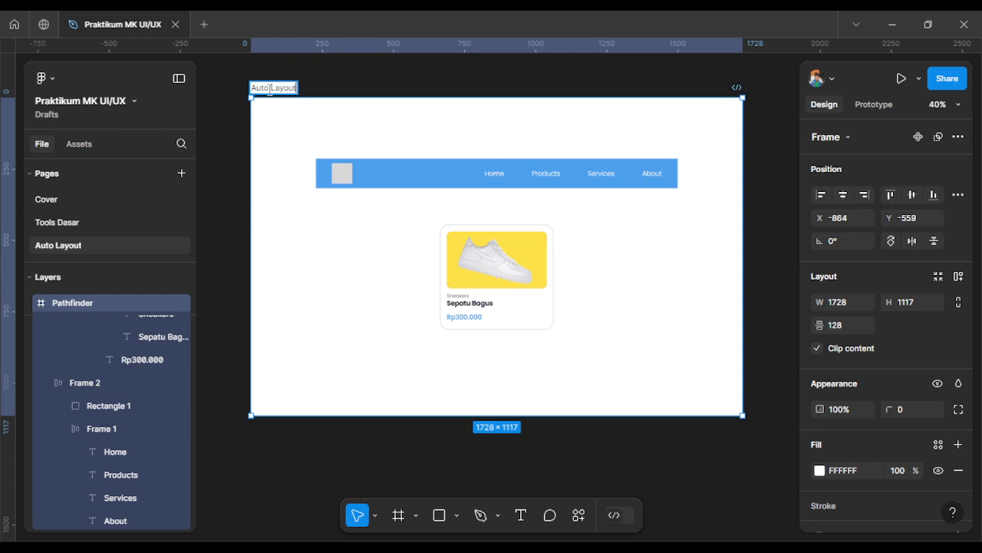
key(Return)
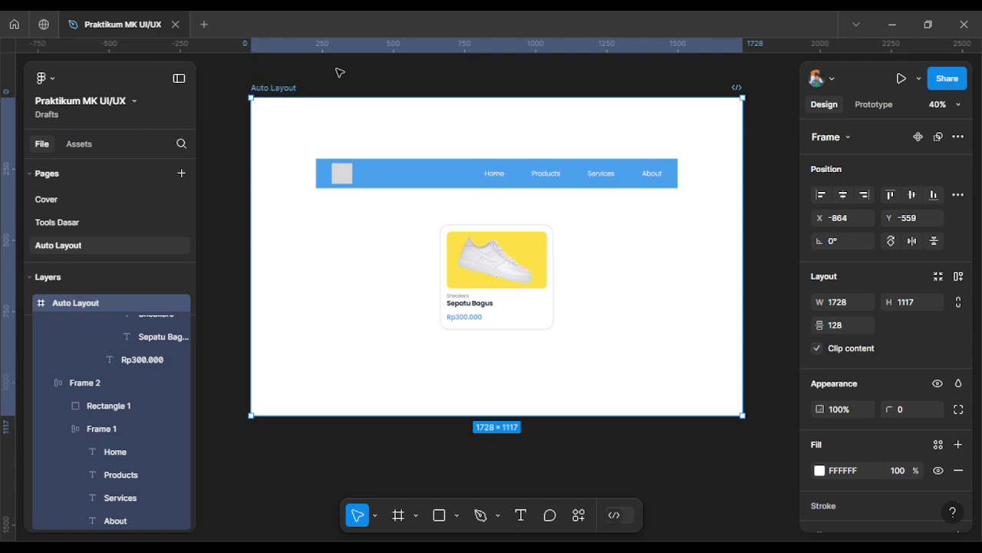
click(340, 72)
Step: Duplicate the Auto Layout frame to the right of the original, level with it and about 92 px apart
click(273, 88)
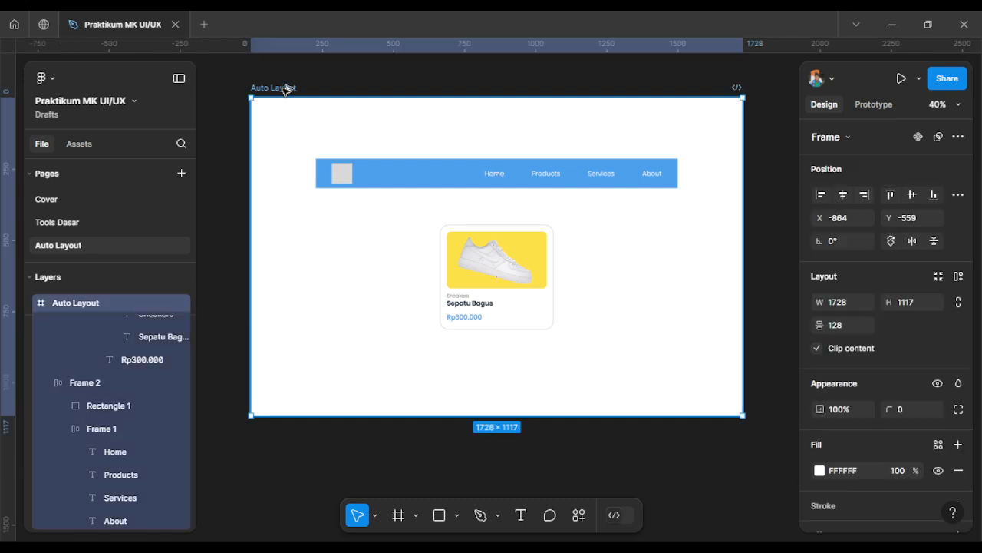
drag(285, 88, 799, 94)
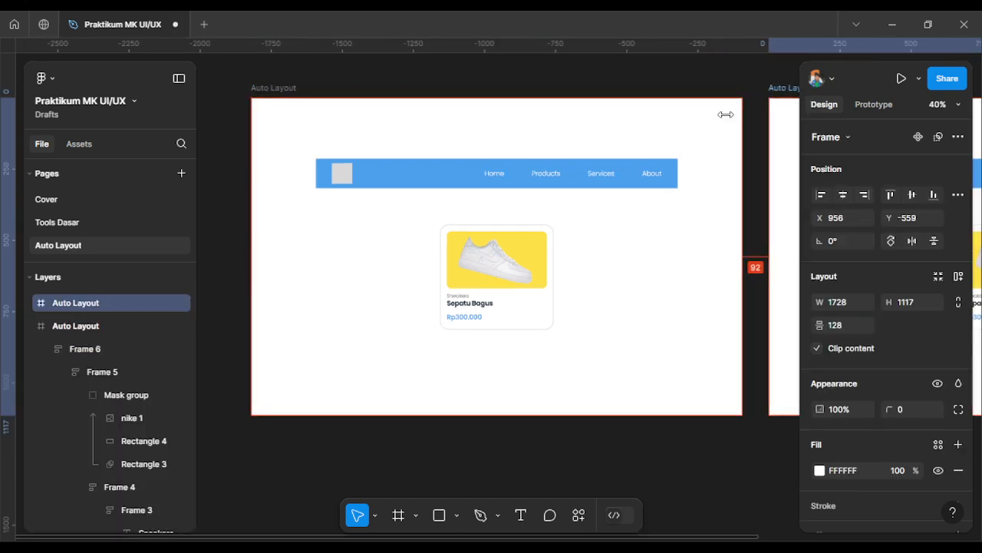
scroll(726, 115, right, 5)
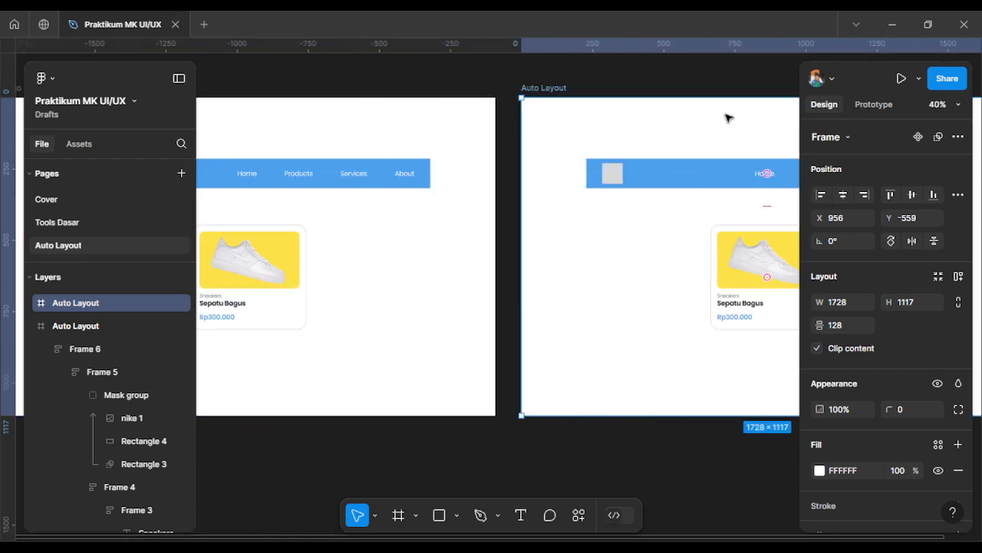
scroll(729, 118, right, 5)
scroll(728, 118, right, 1)
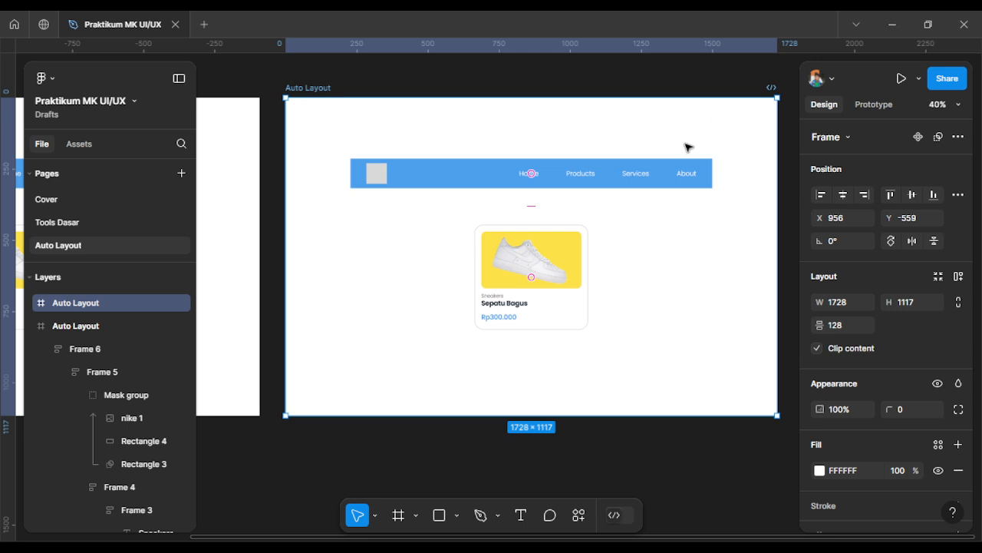
Step: Delete the navigation bar and the product card from the duplicated Auto Layout frame
click(690, 167)
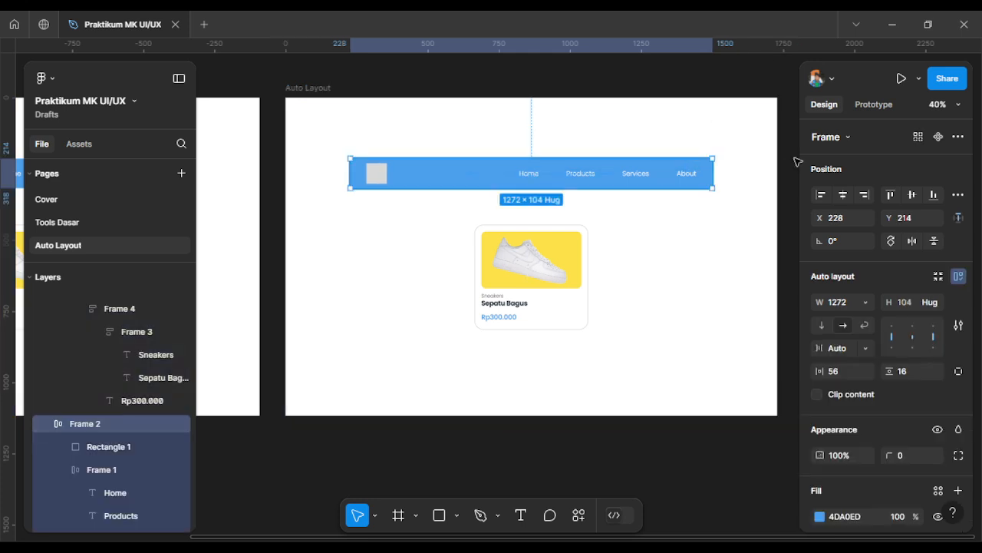
click(786, 159)
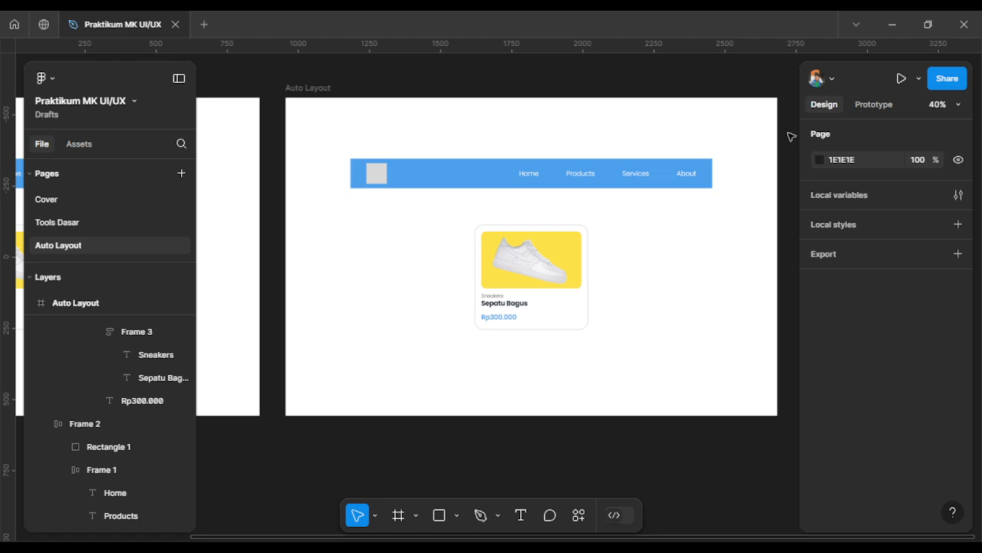
drag(788, 133, 316, 340)
key(Delete)
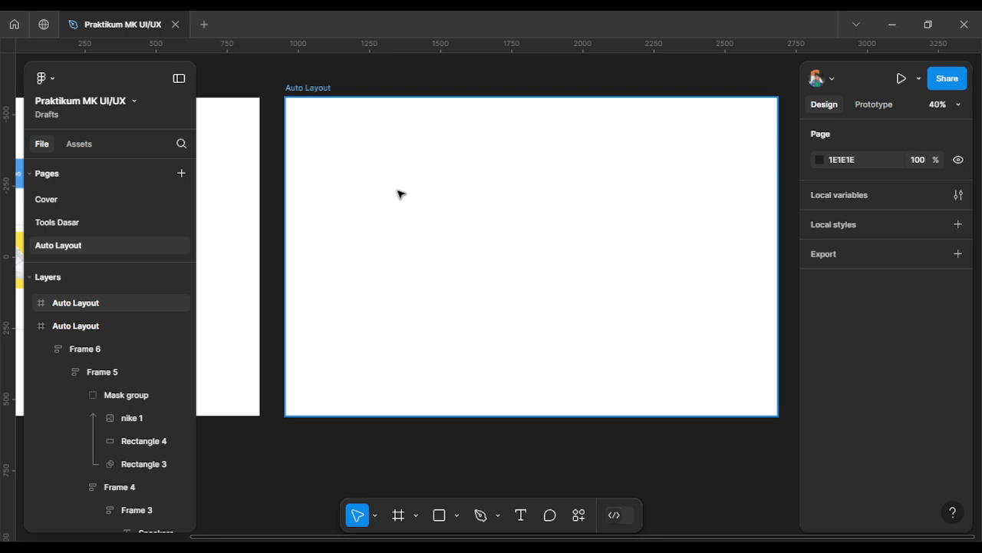
Step: Add a "Home" text label in the upper part of the empty frame, at about X 758, Y 223
key(t)
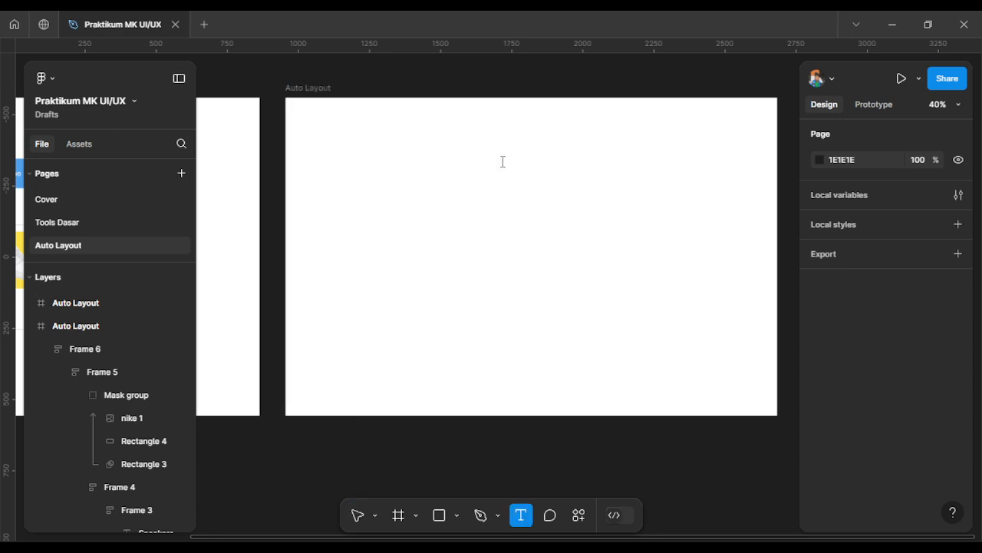
click(509, 162)
text(Home)
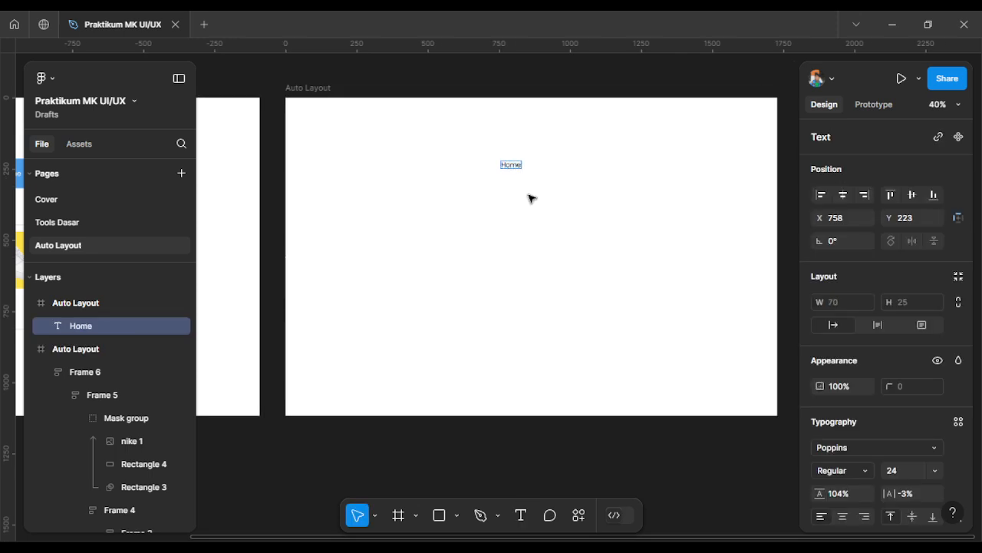
key(Escape)
Step: Duplicate the Home label to its right, level with it at about X 912, and change the copy's text to "Products"
drag(512, 167, 555, 167)
double_click(555, 166)
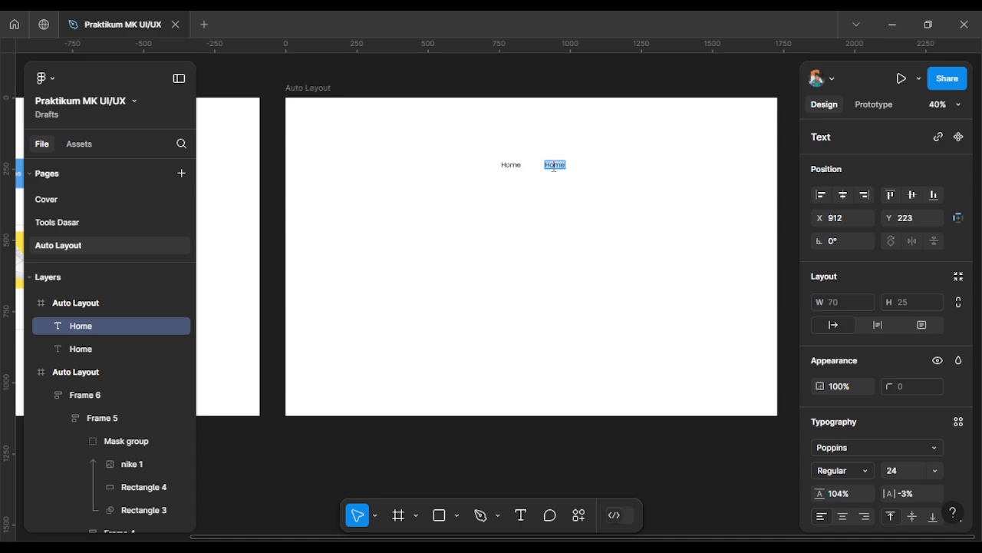
text(Products)
key(Escape)
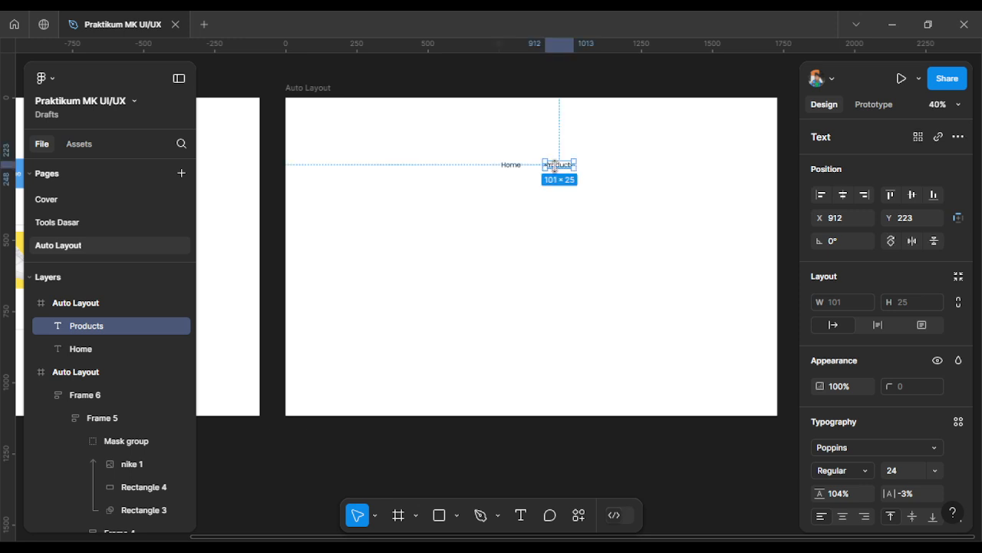
Step: Duplicate the Products label to its right, level with it at about X 1081, and change the copy's text to "Services"
drag(555, 165, 606, 165)
double_click(604, 166)
text(Servic)
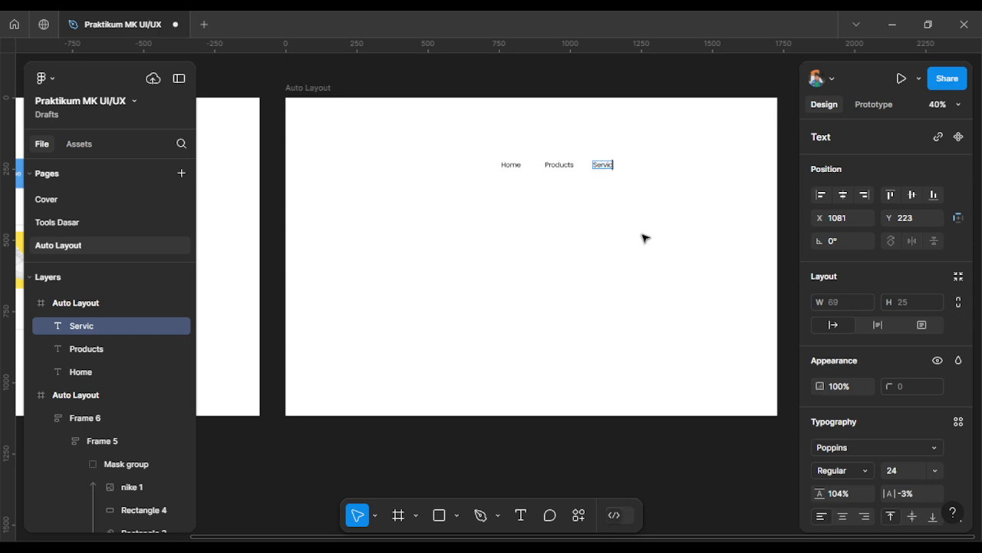
text(es)
click(618, 209)
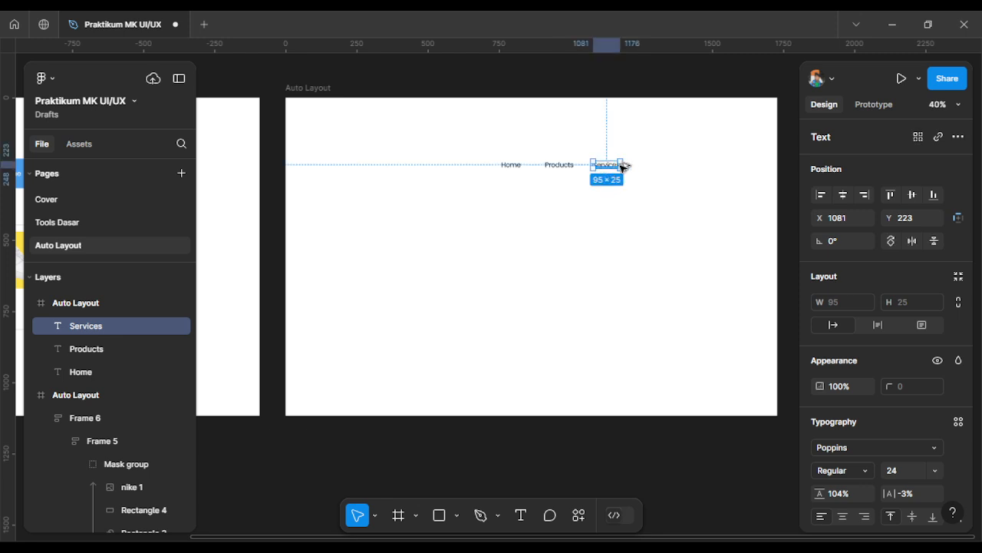
Step: Duplicate the Services label to its right, level with it at about X 1220, and change the copy's text to "About"
mouse_move(631, 164)
mouse_down()
mouse_move(620, 164)
mouse_move(645, 168)
mouse_up()
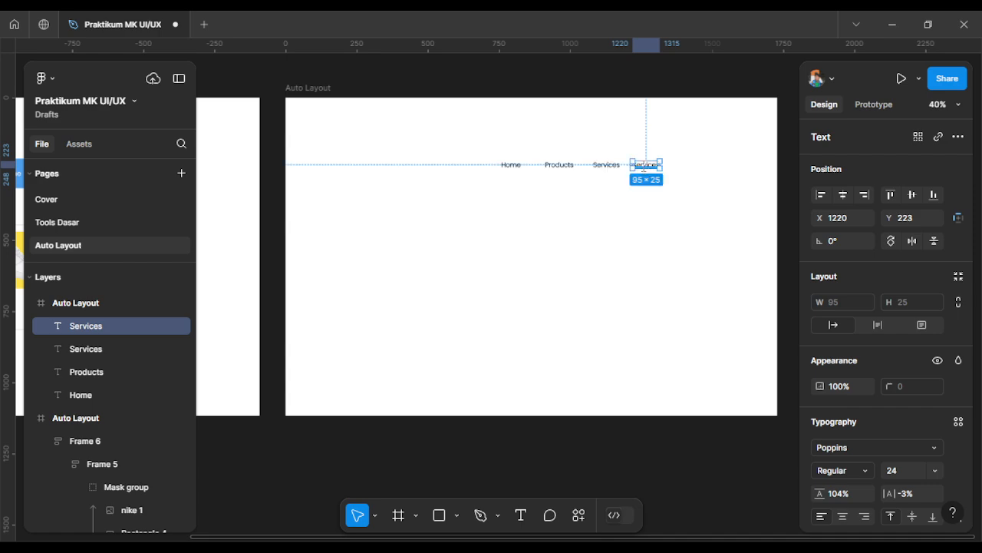
double_click(644, 166)
text(About)
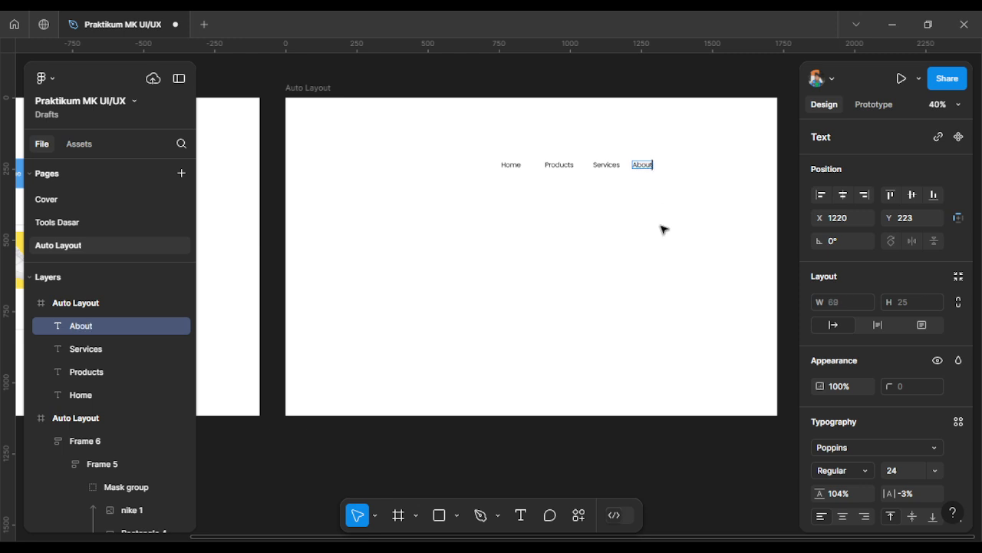
key(Escape)
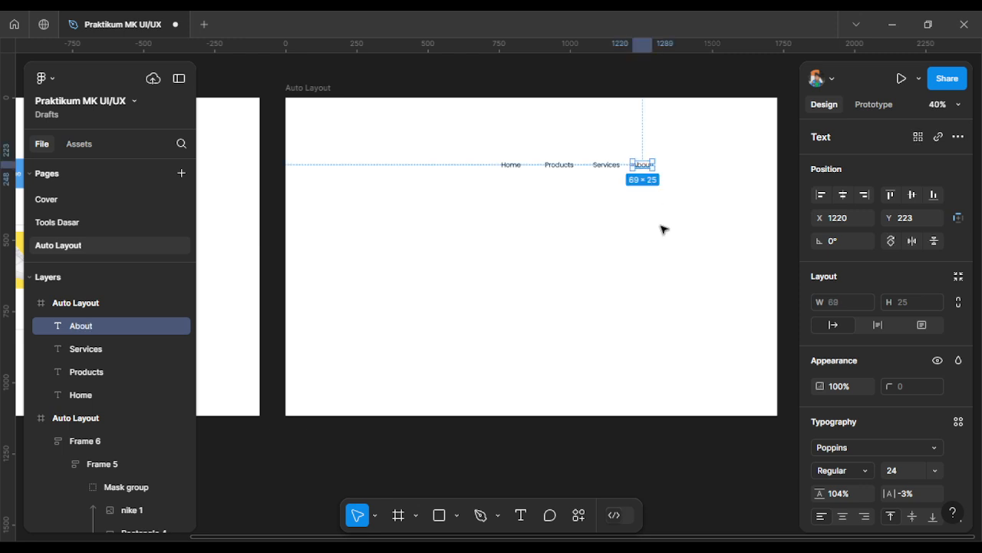
click(637, 220)
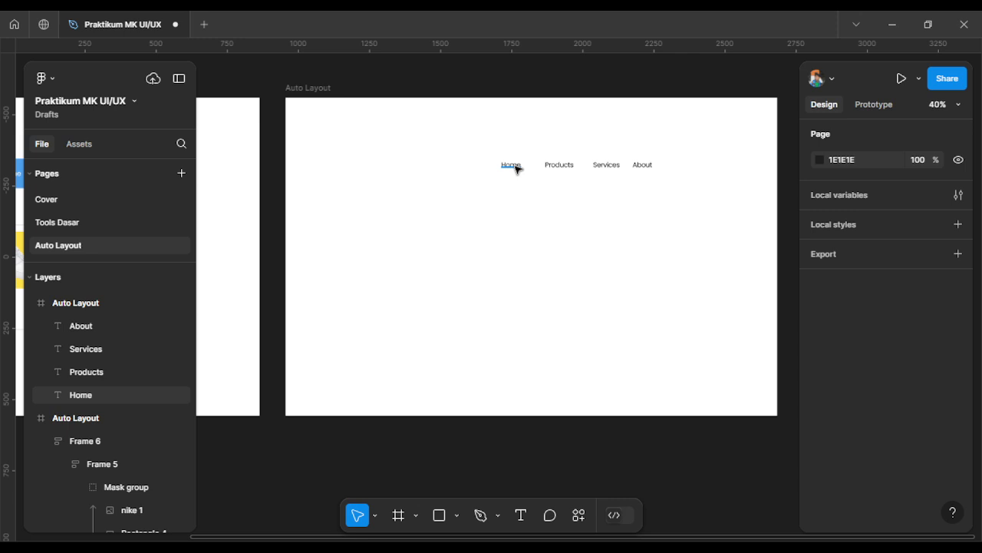
Step: Try replacing the Products label's text with "sdasdsasd" and undo the replacement
click(558, 167)
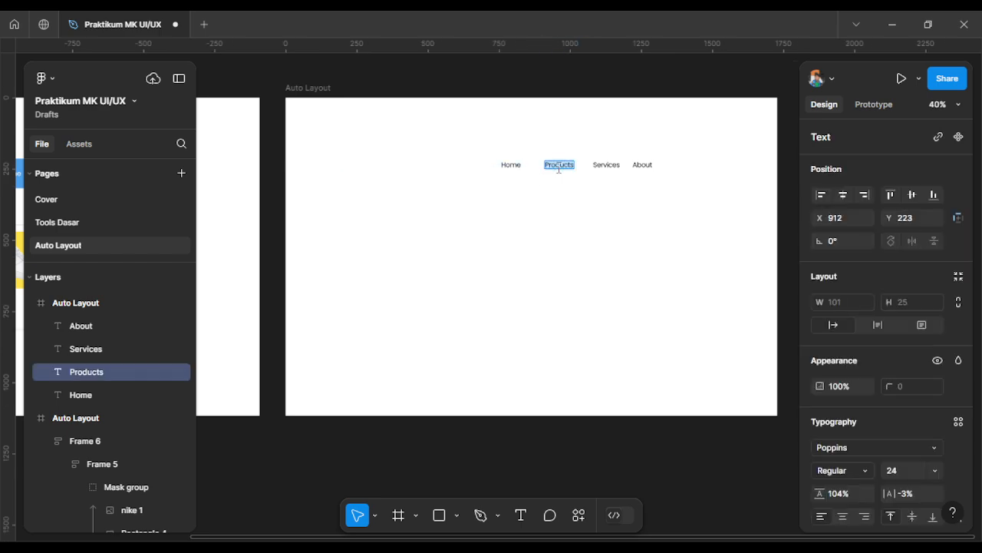
text(sda)
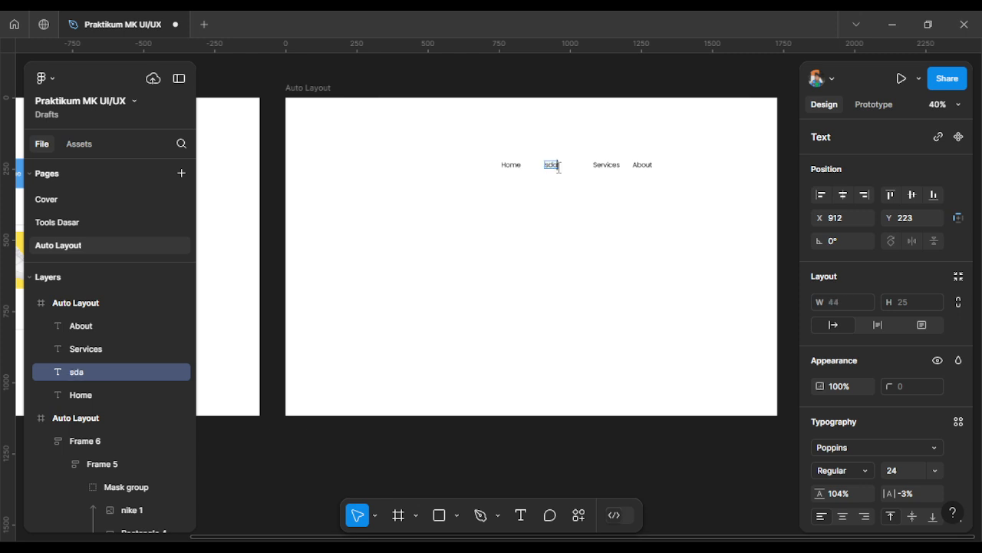
text(sdsasd)
key(Escape)
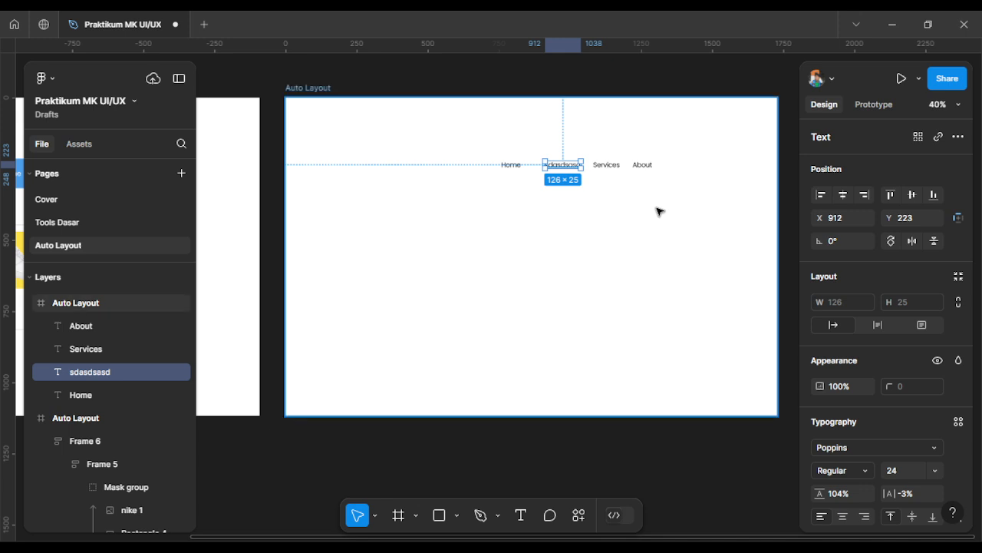
key(Return)
key(Right)
key(BackSpace)
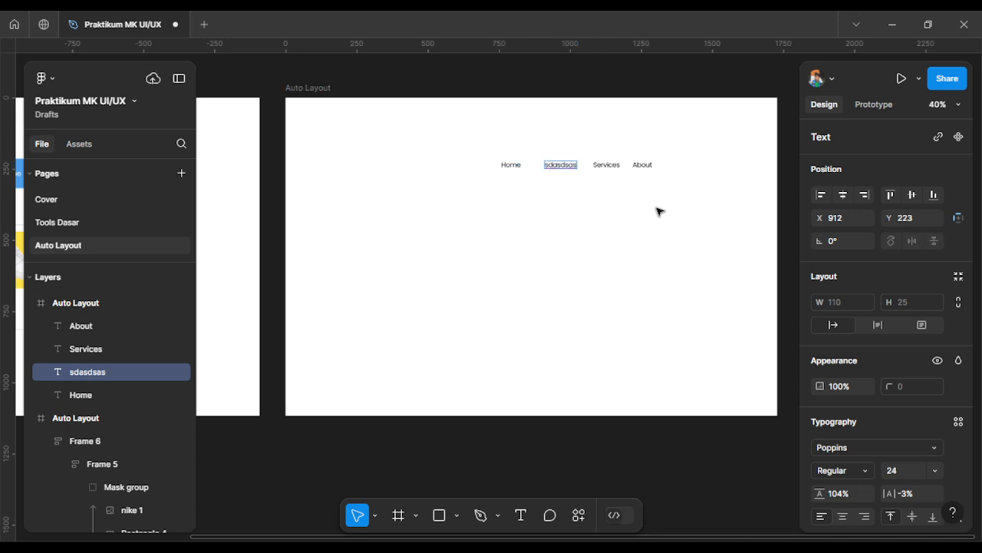
key(ctrl+z)
key(Escape)
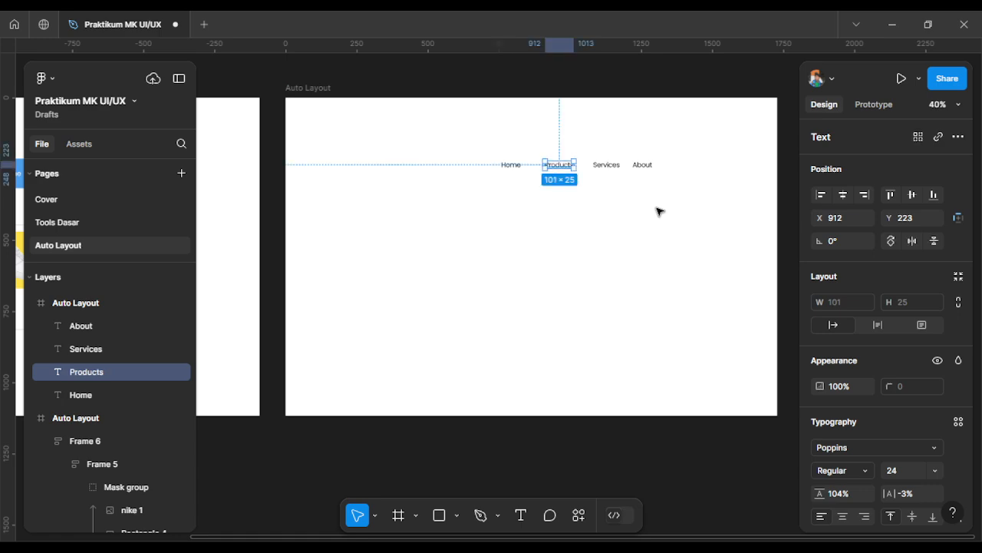
click(659, 212)
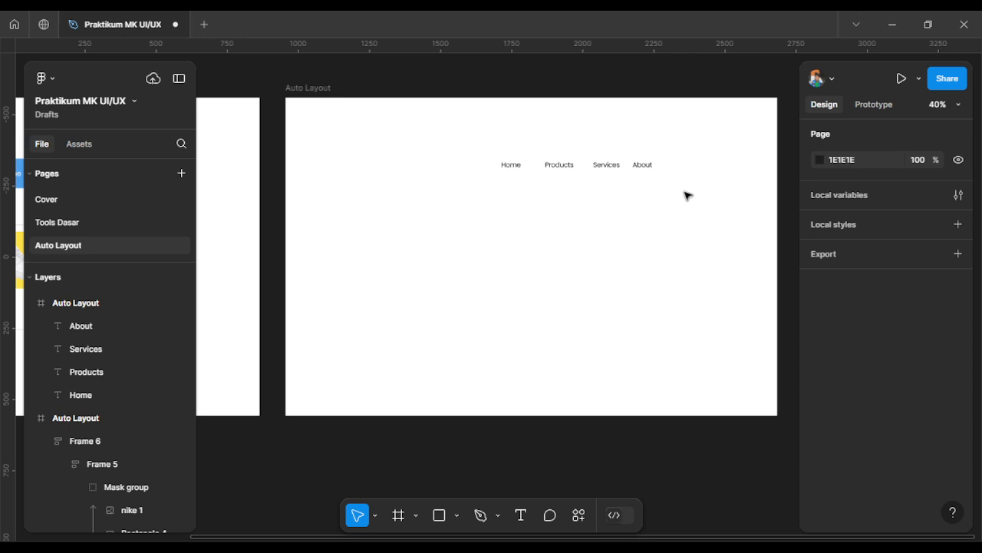
Step: Add auto layout to the Home, Products, Services and About labels together
drag(685, 192, 584, 159)
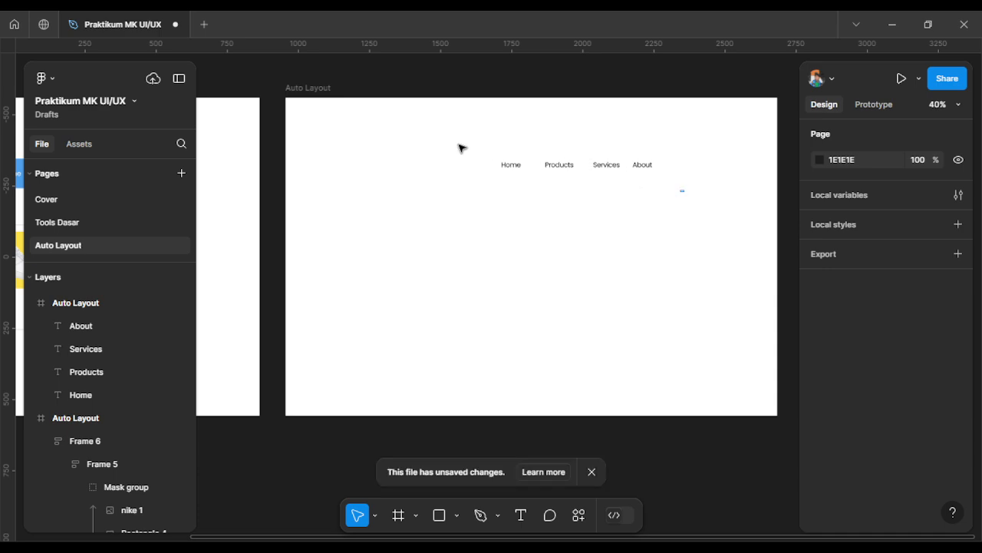
drag(453, 144, 452, 143)
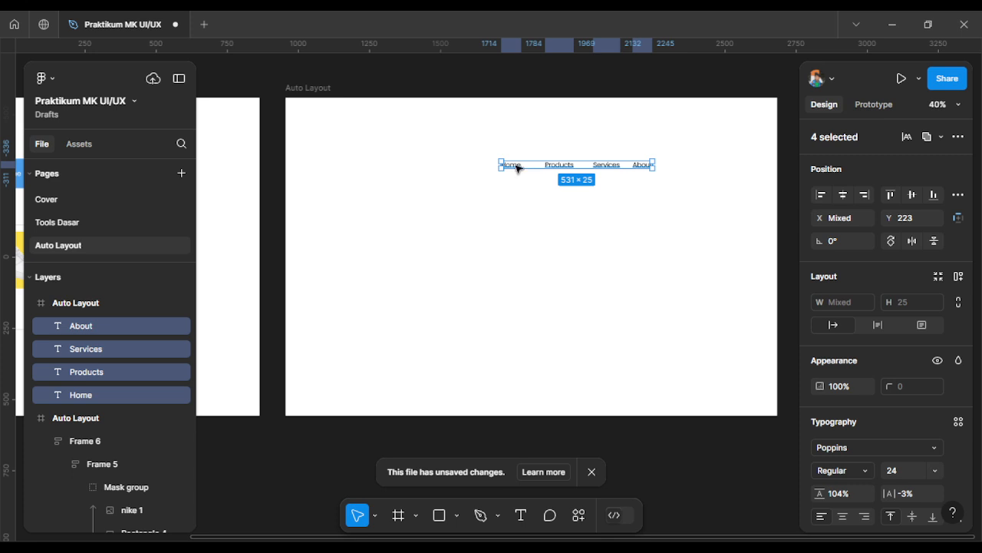
right_click(518, 170)
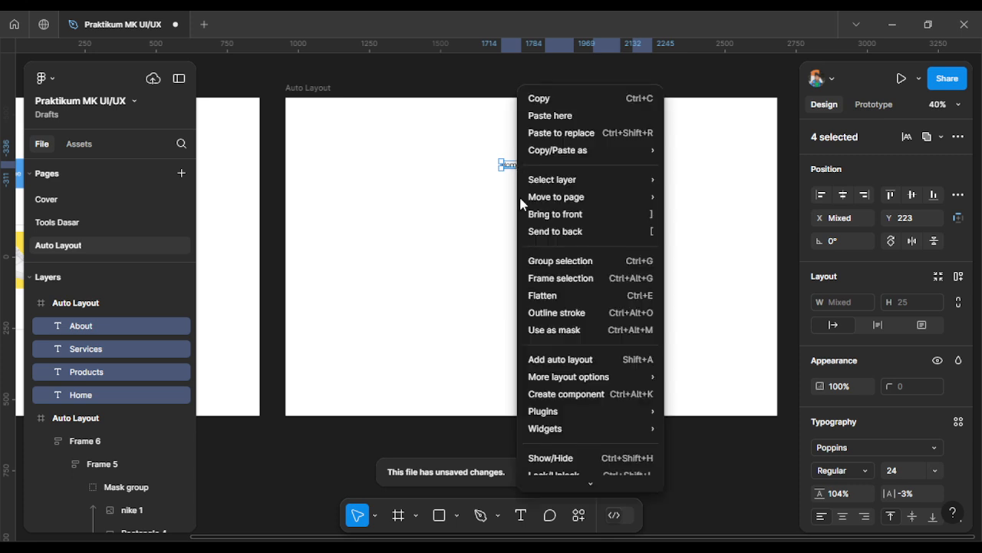
click(558, 361)
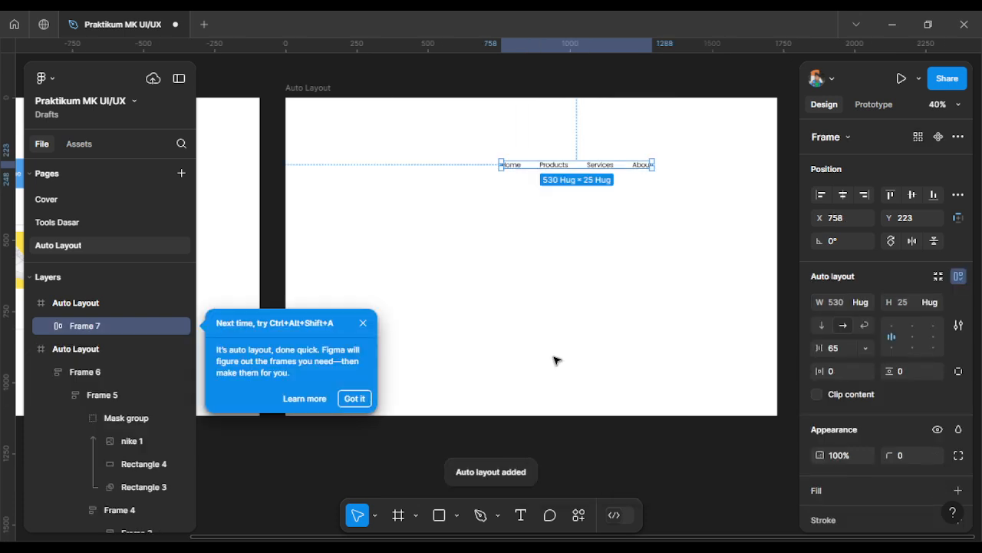
click(362, 323)
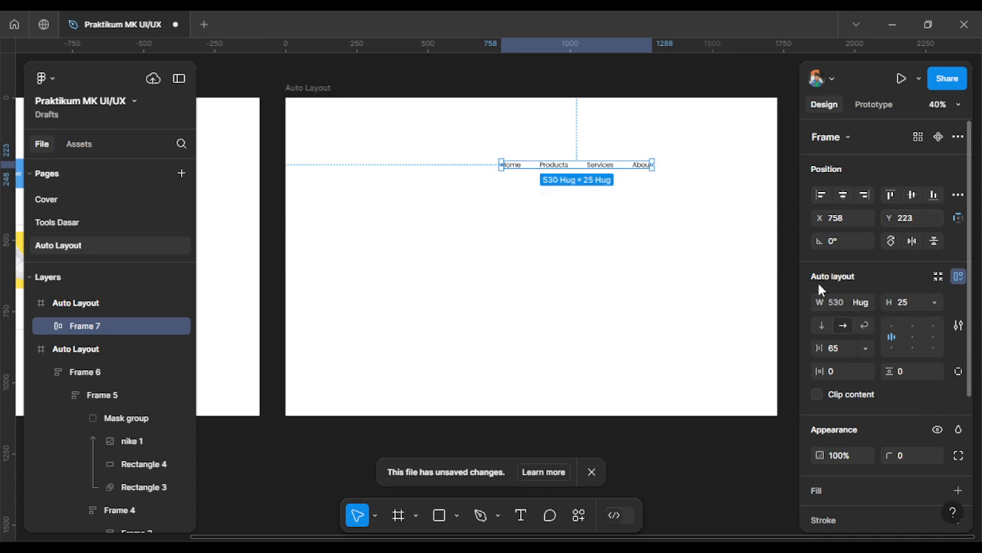
Step: Try the vertical direction on the labels' auto layout and return it to horizontal
click(844, 326)
click(823, 325)
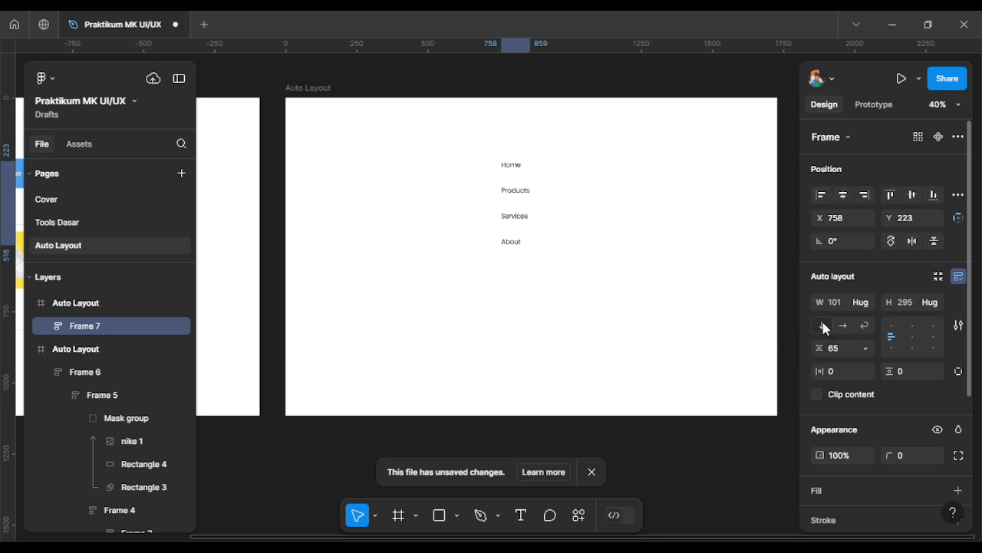
click(844, 323)
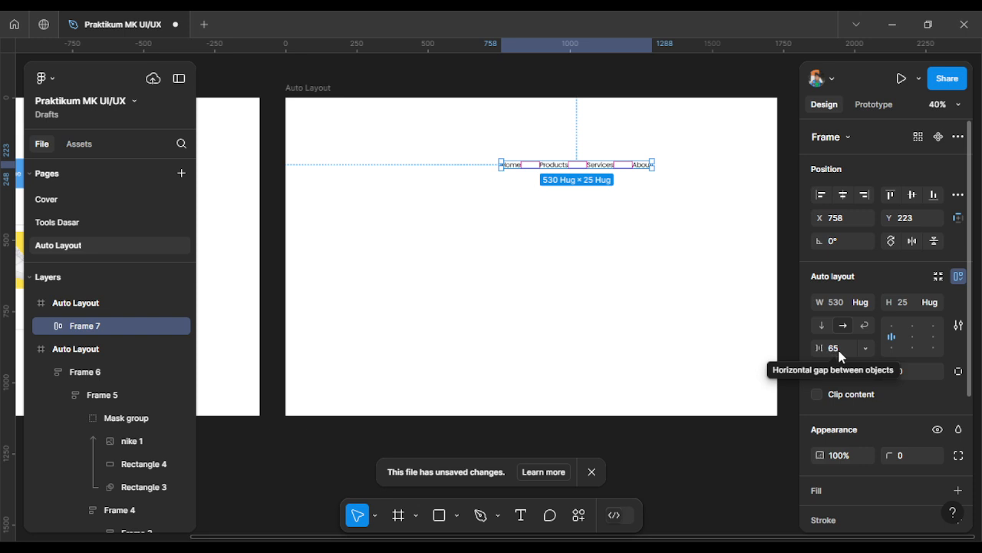
Step: Set the horizontal gap between the auto layout labels to 96
click(840, 353)
double_click(841, 353)
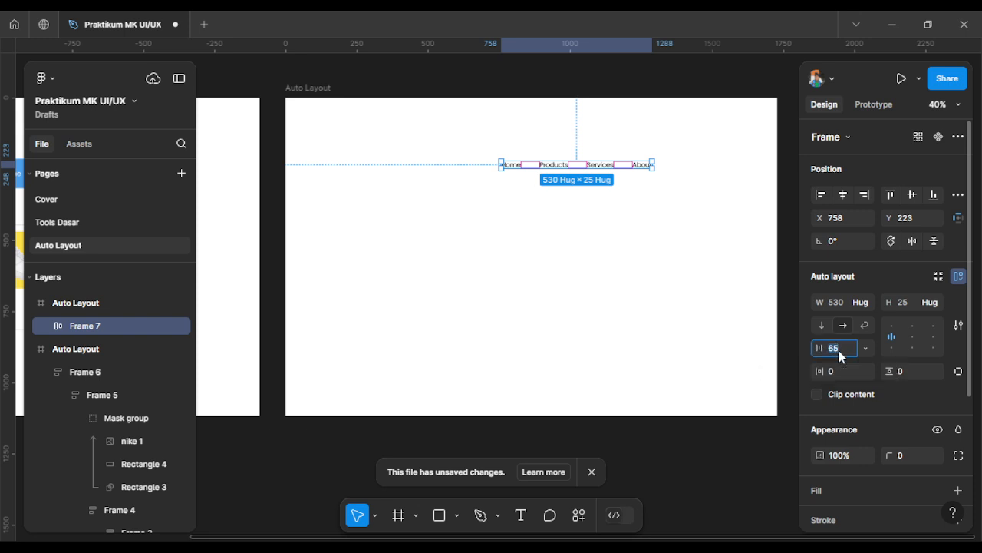
key(Return)
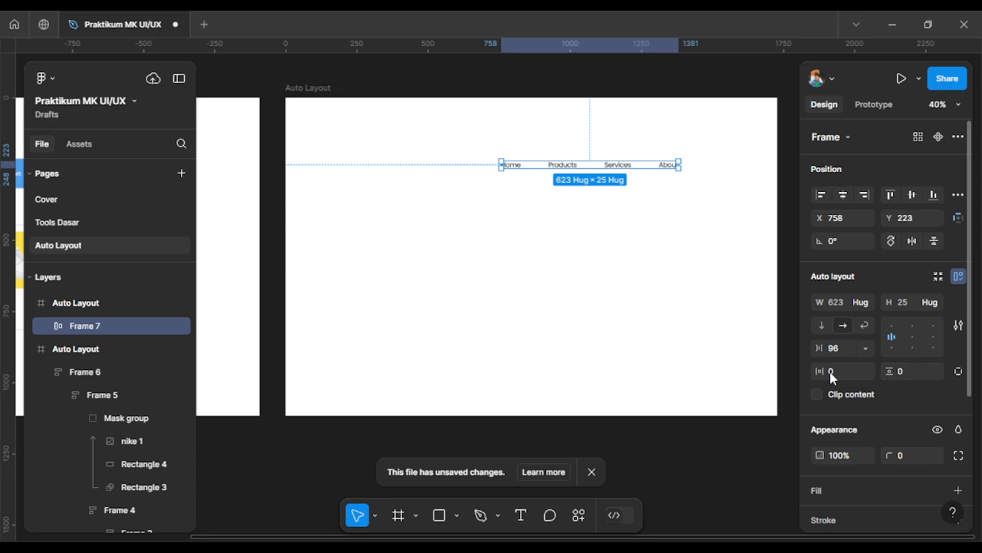
Step: Try a horizontal padding of 16 on the labels' auto layout frame and undo it
click(838, 375)
text(16)
key(Return)
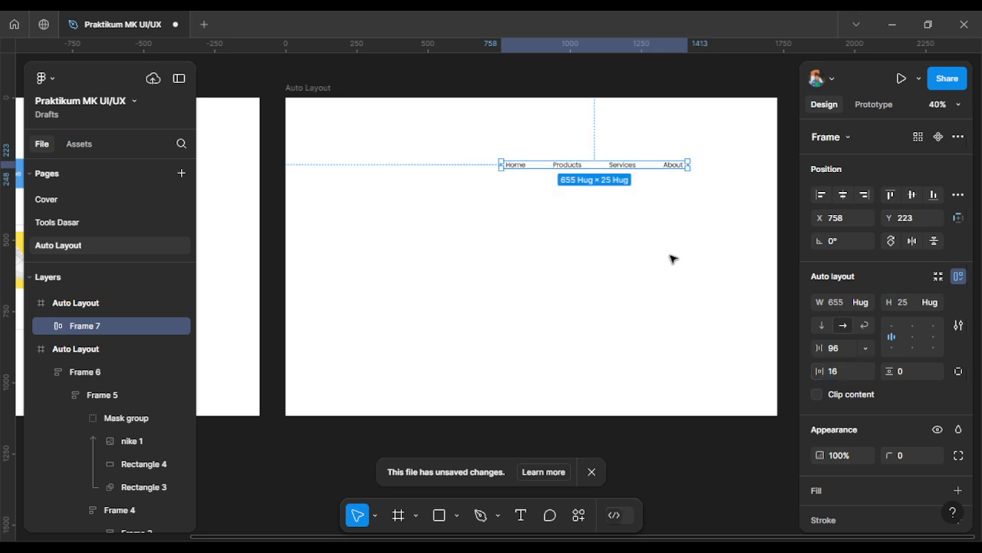
key(ctrl+z)
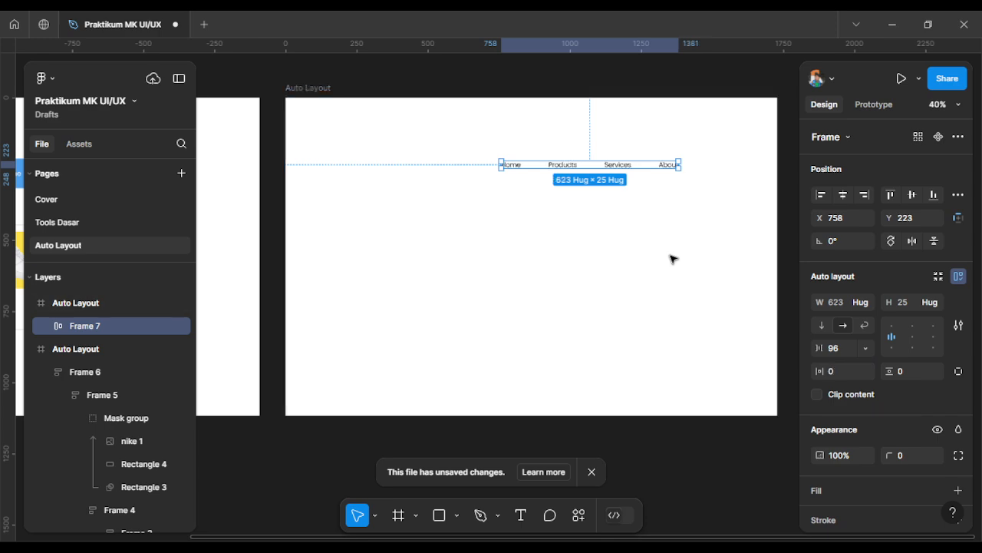
click(673, 259)
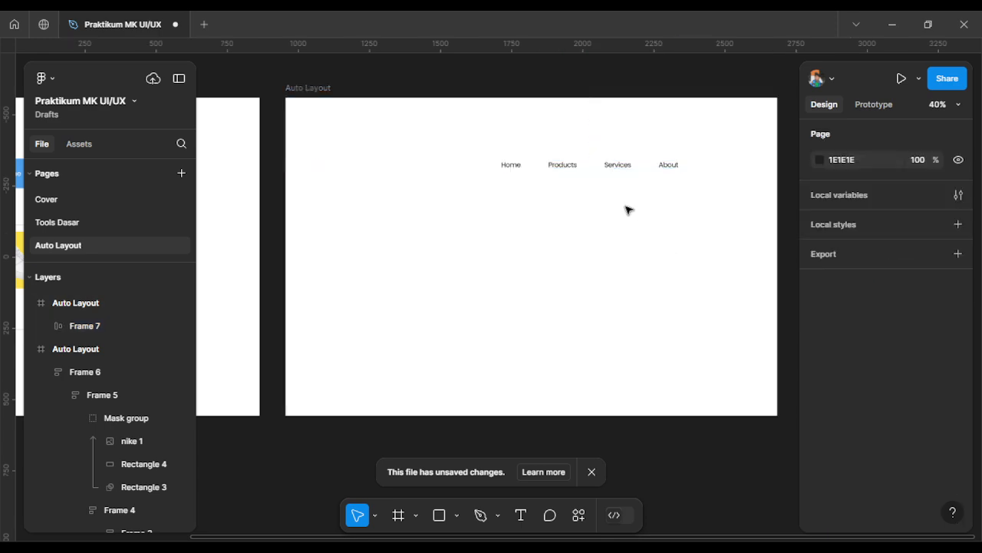
Step: Replace the Products label's text inside the auto layout frame with "asdadasasdasdas"
click(583, 170)
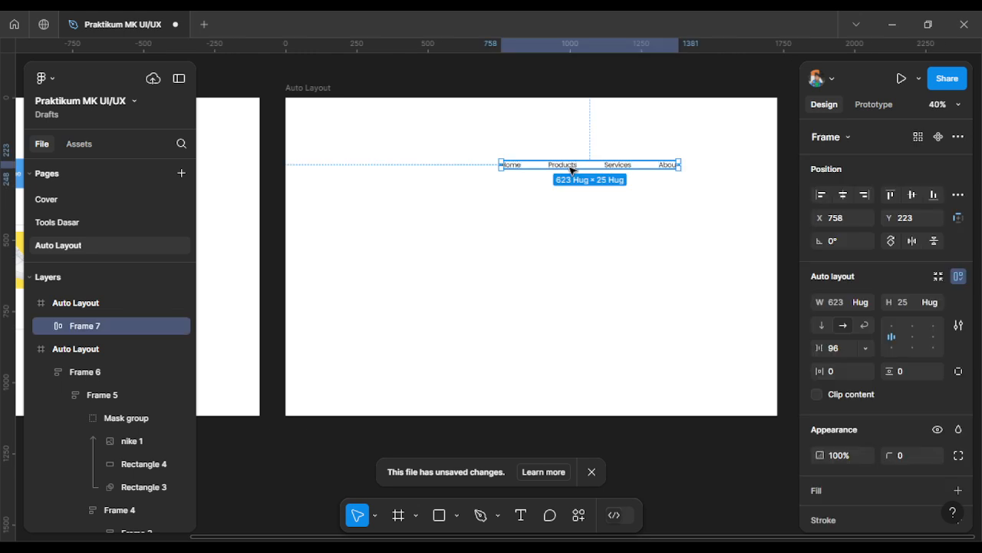
double_click(571, 169)
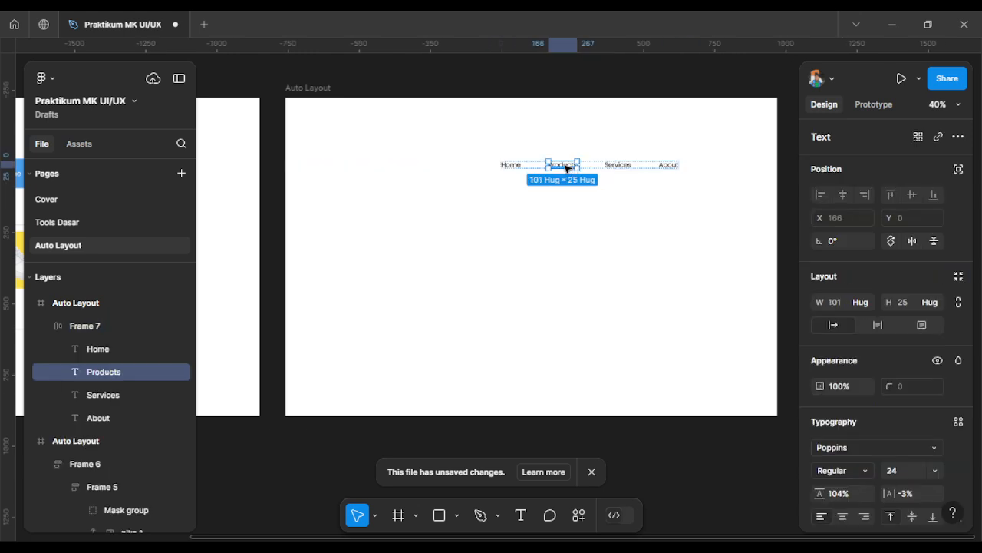
double_click(567, 168)
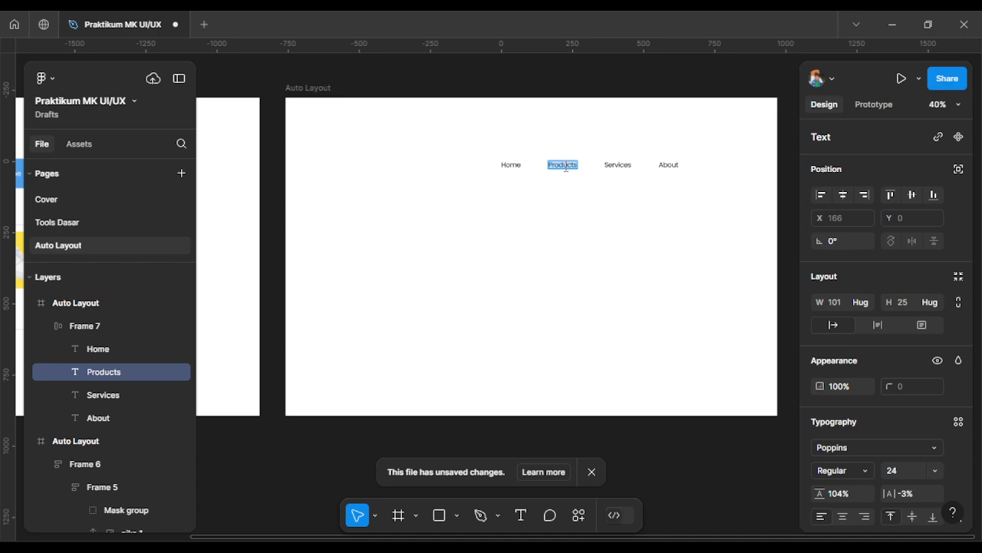
text(asdadasasdasdas)
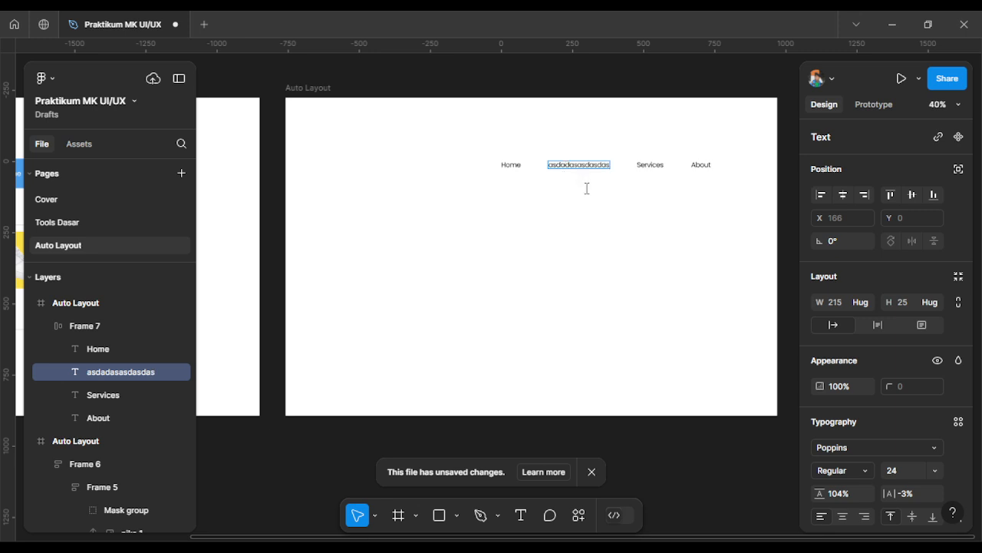
Step: Undo the Products label's text replacement and deselect the label
key(ctrl+z)
key(Escape)
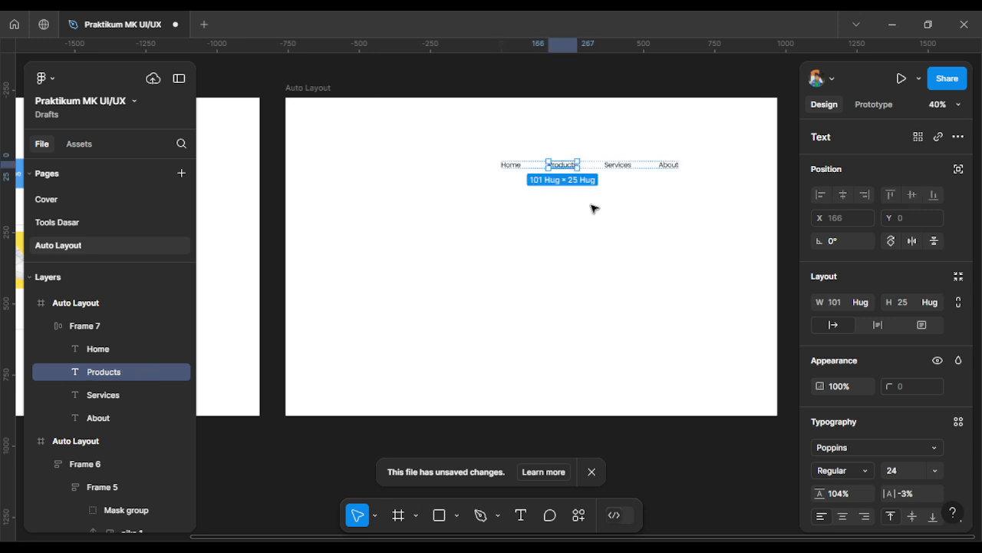
click(506, 196)
Step: Draw a square to the left of the navigation labels and set its size to 72 × 72
key(r)
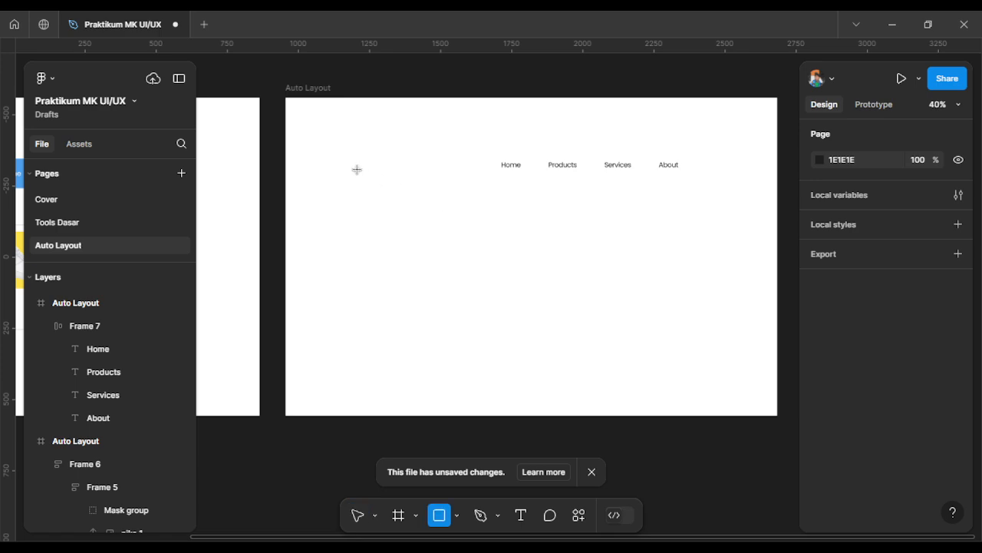
drag(364, 172, 353, 164)
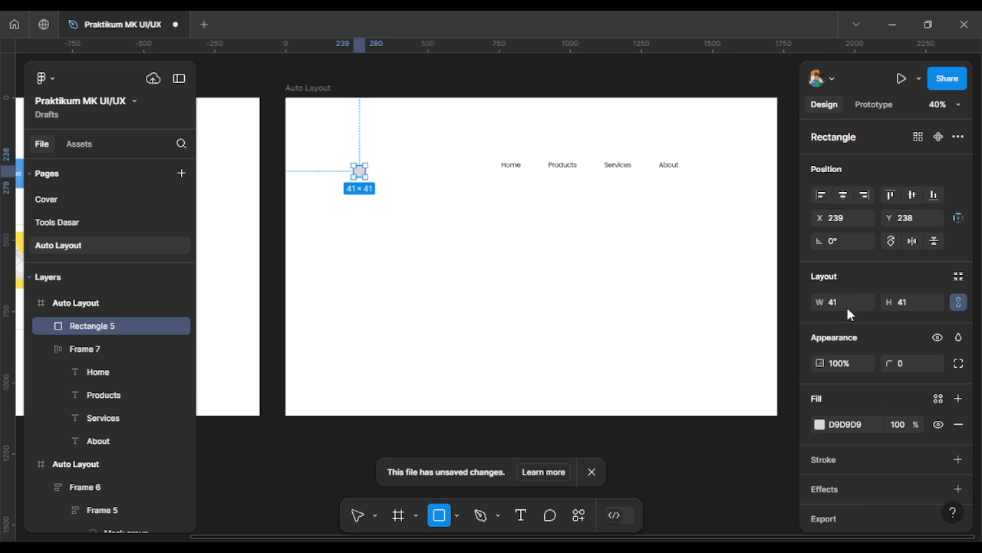
click(846, 306)
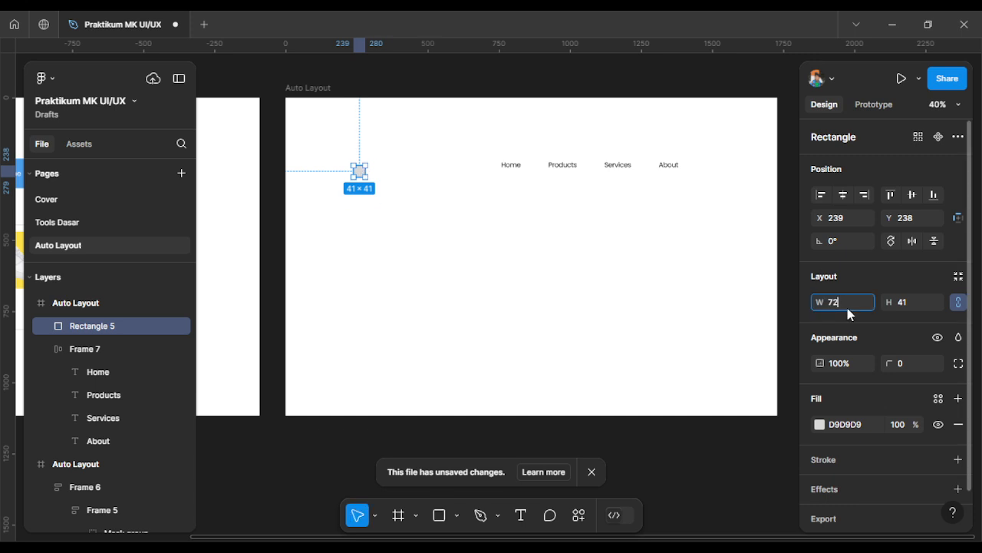
key(Return)
Step: Fill the square with the yellow page color FCE148 and deselect it
scroll(858, 390, down, 1)
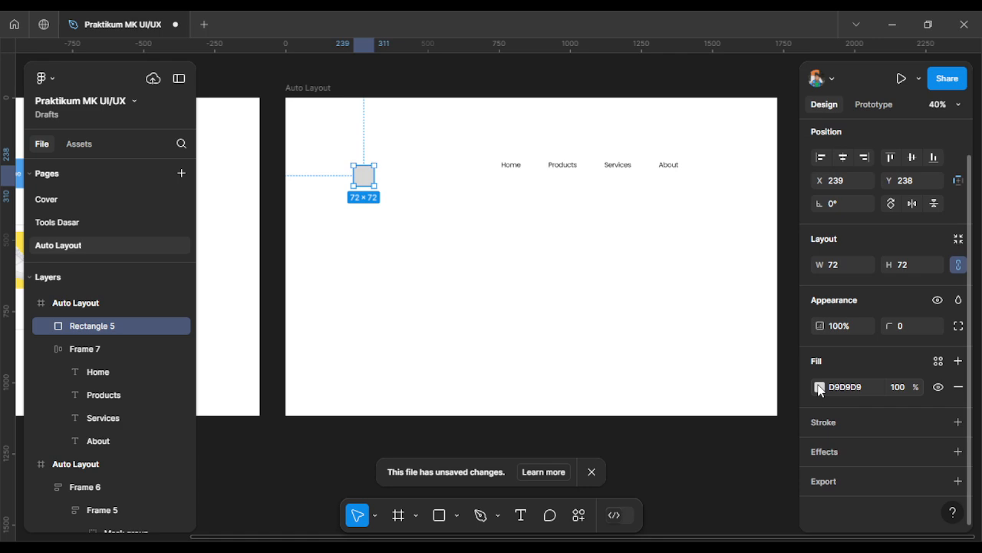
click(820, 386)
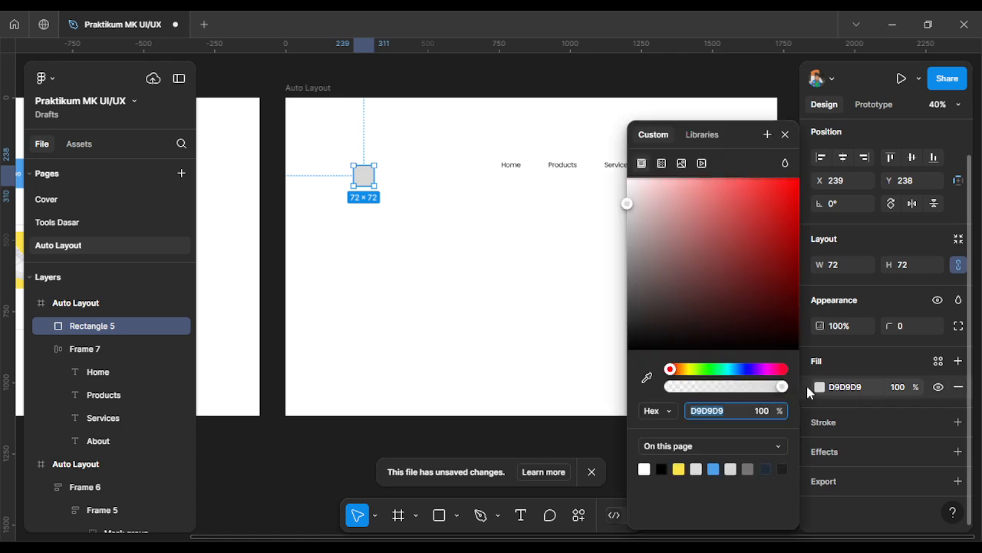
click(679, 469)
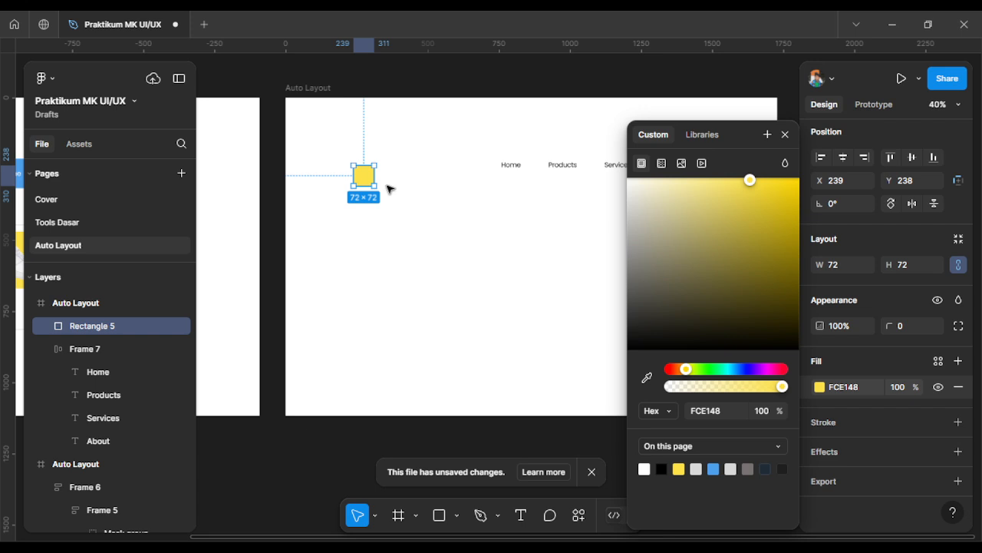
click(386, 187)
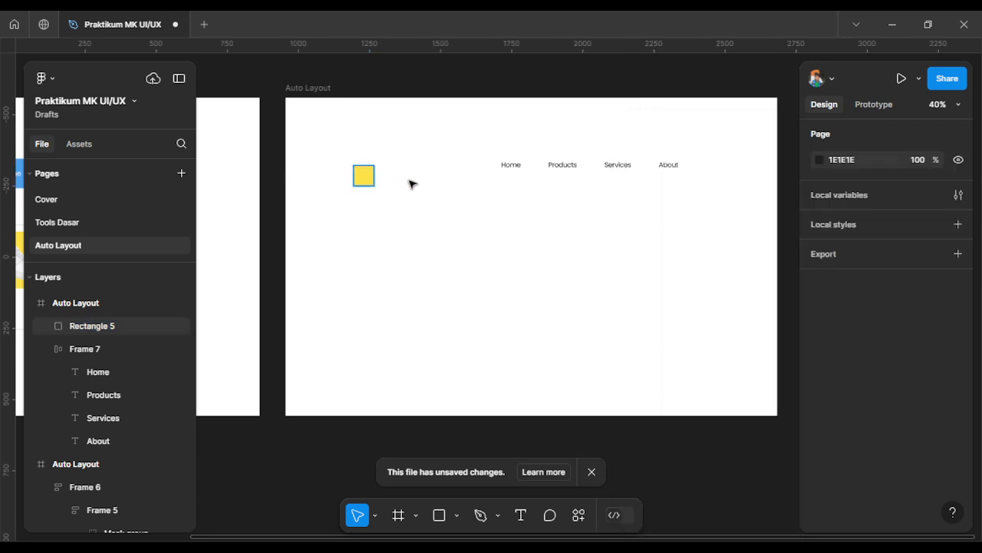
Step: Select the yellow square together with the navigation labels frame and wrap both in a new auto layout
click(358, 182)
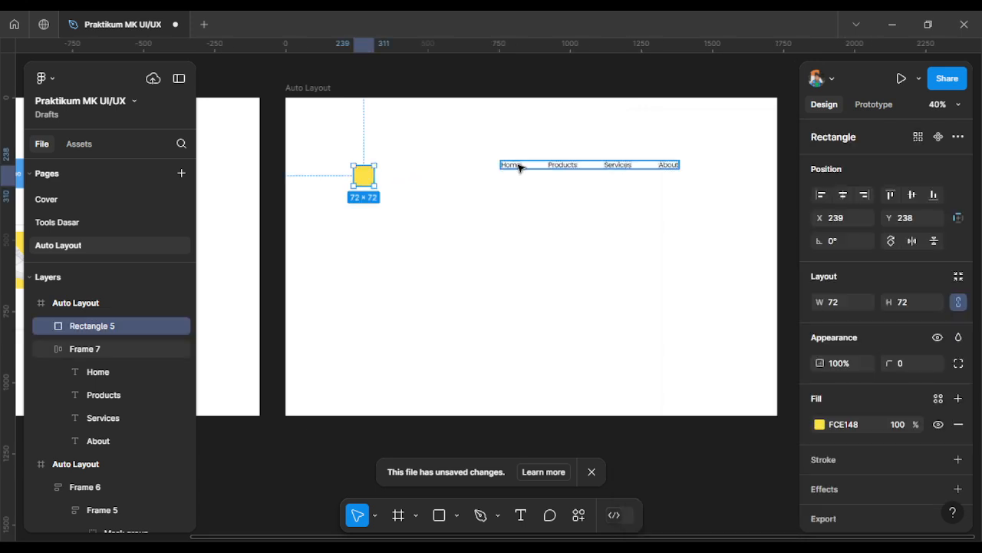
shift+click(520, 168)
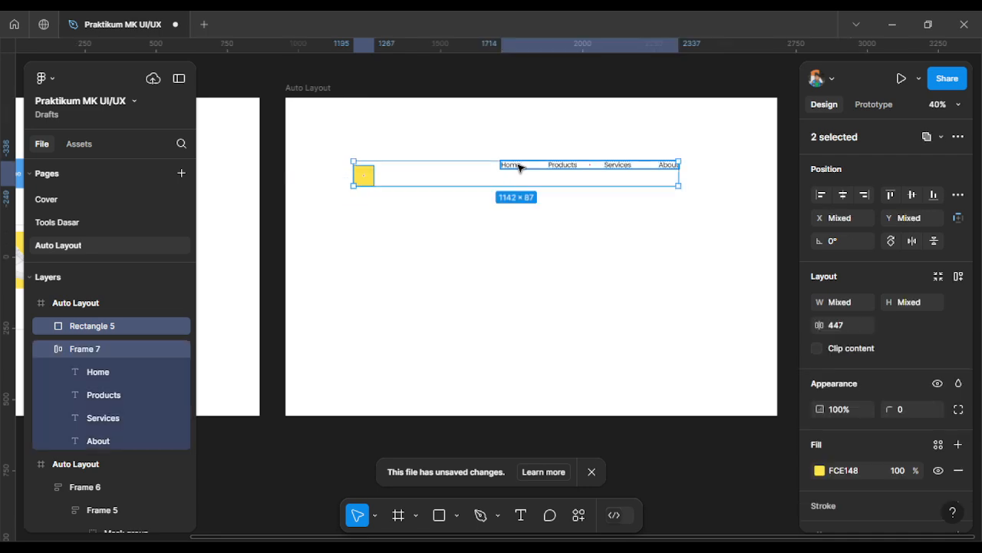
click(315, 132)
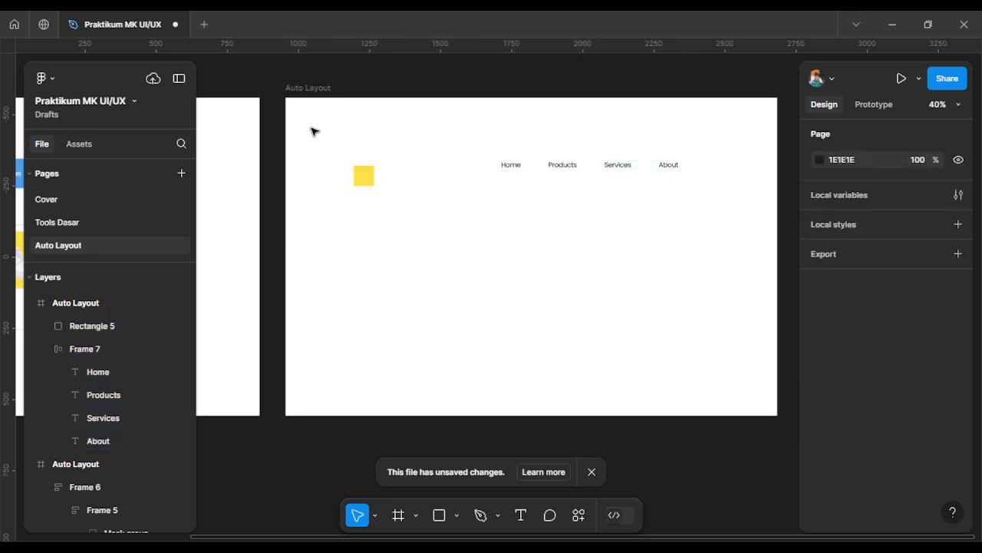
drag(312, 127, 688, 203)
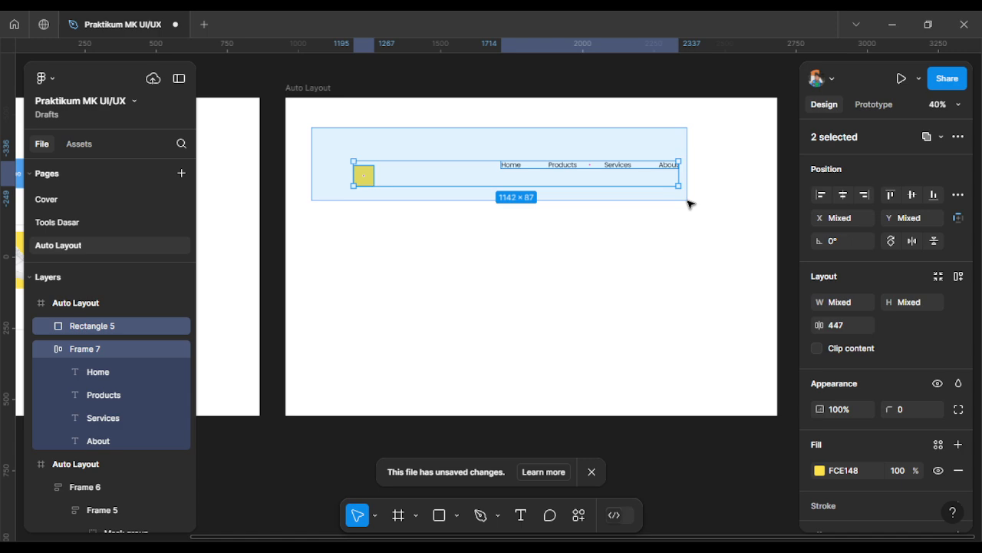
drag(688, 203, 689, 204)
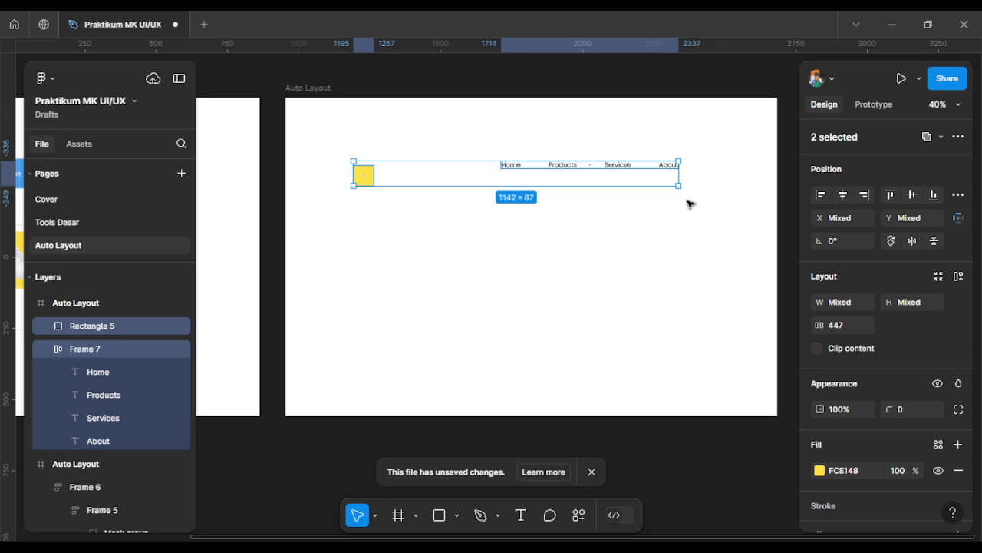
right_click(583, 172)
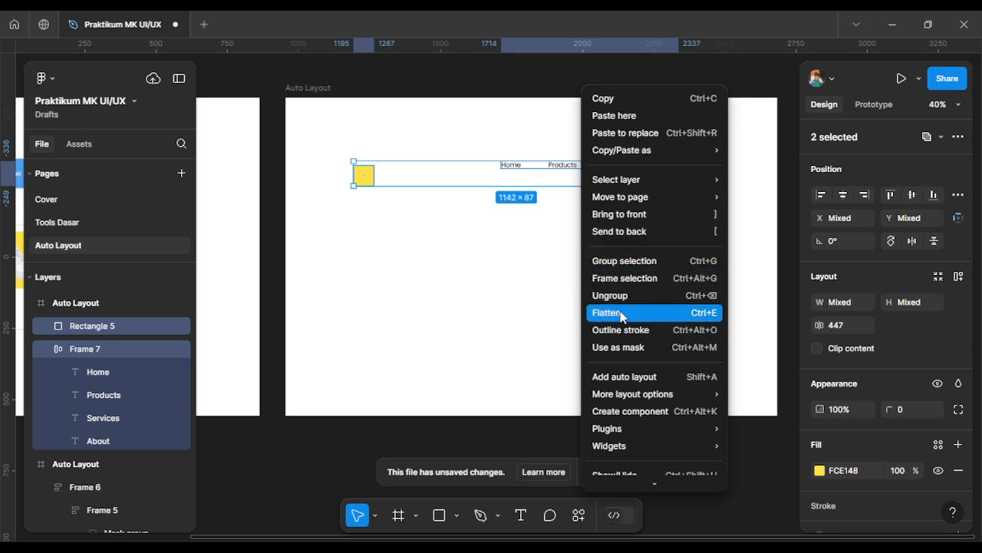
click(628, 377)
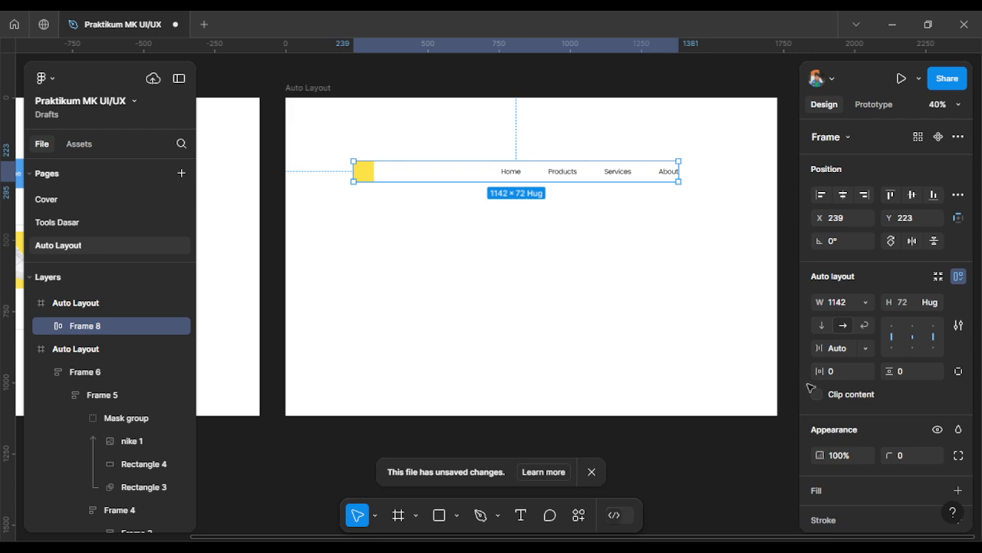
Step: Add a fill to the new auto layout frame and set it to the blue page color 4DA0ED
scroll(807, 381, down, 3)
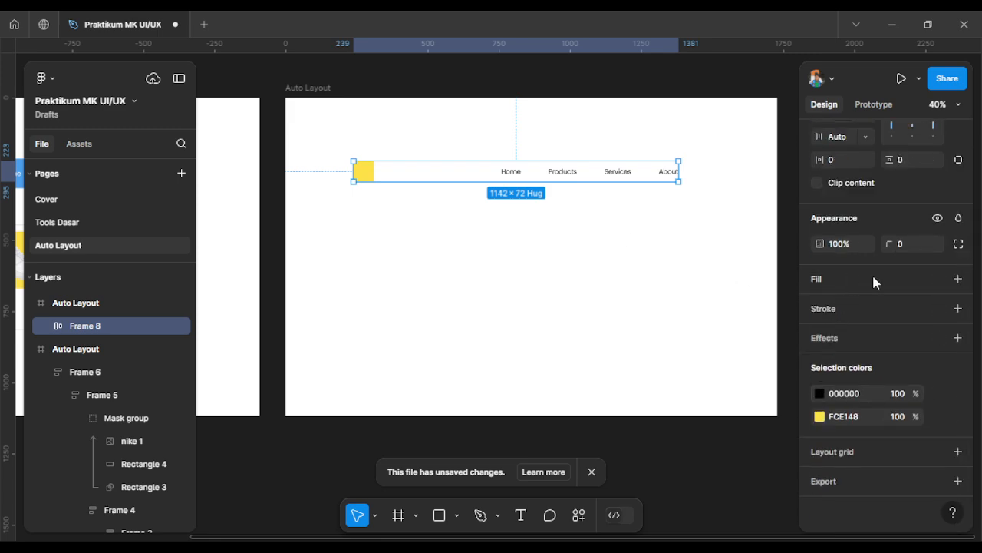
click(959, 284)
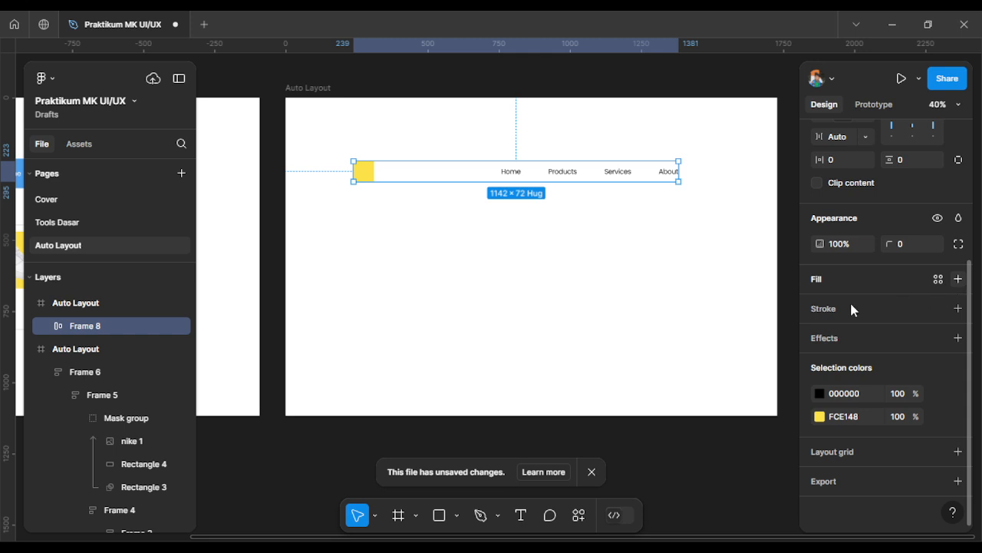
click(820, 305)
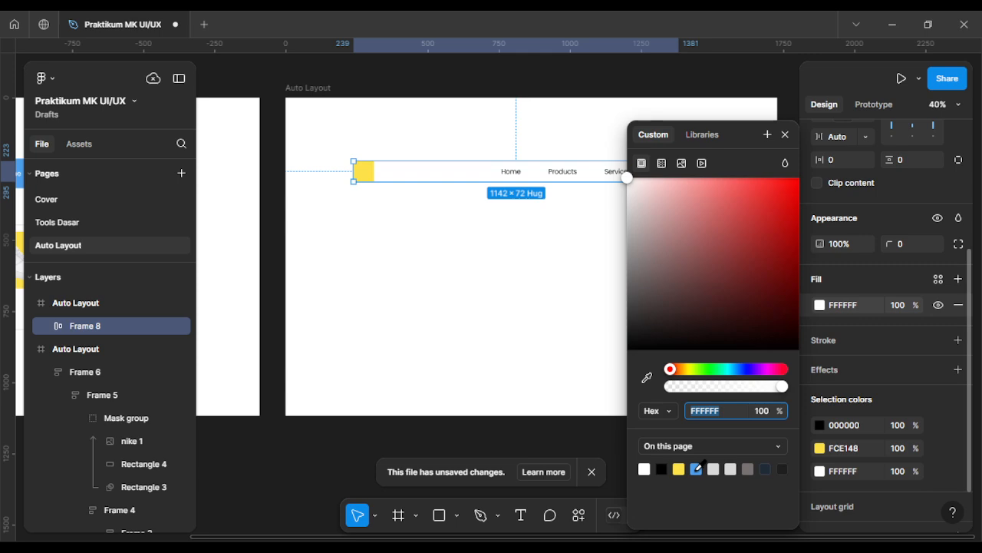
click(696, 468)
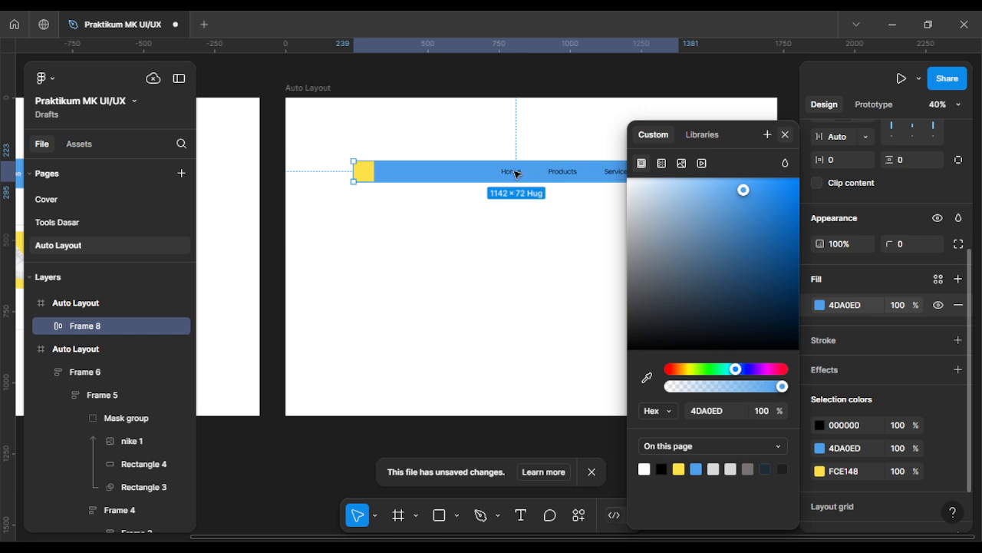
key(Escape)
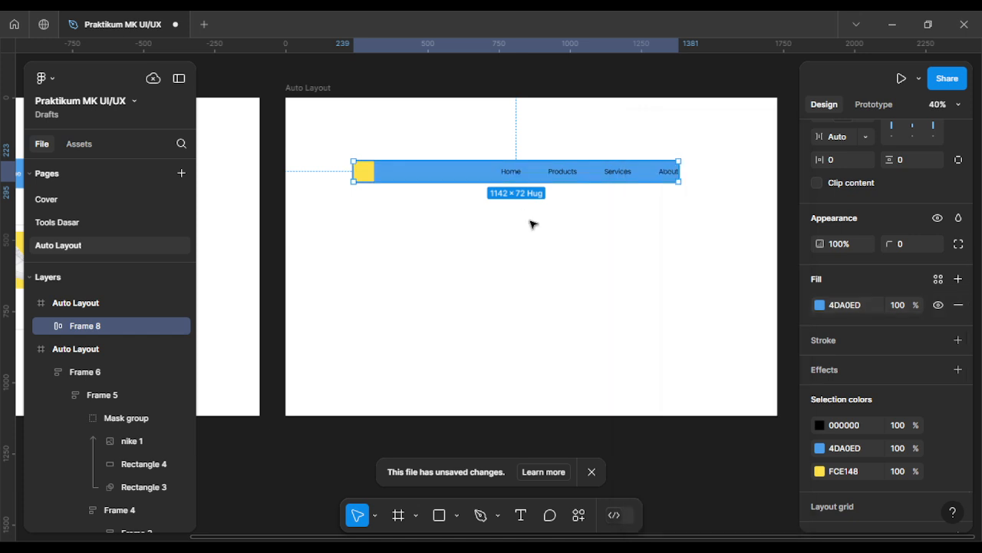
Step: Set the text fill of the Home, Products, Services and About labels to white FFFFFF
ctrl+click(516, 177)
click(115, 395)
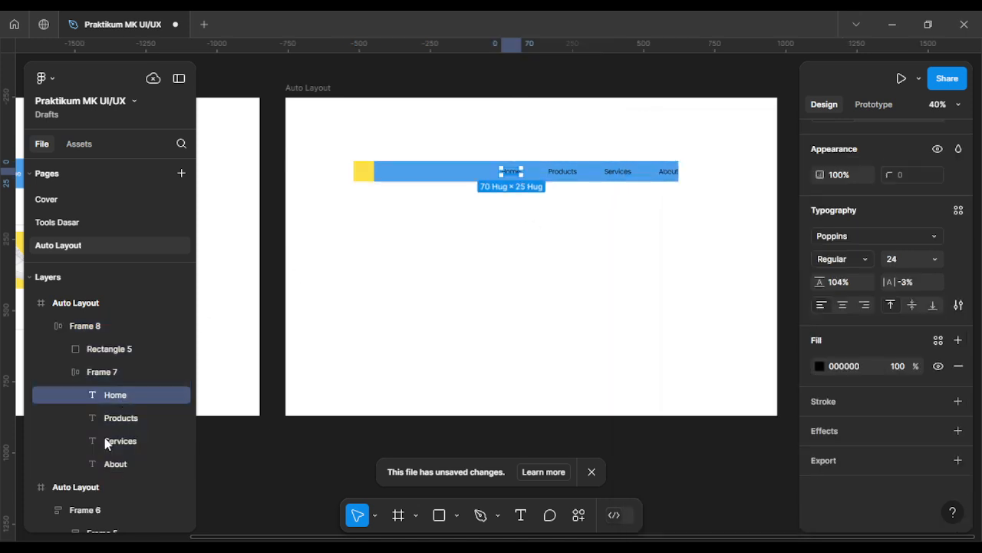
shift+click(100, 463)
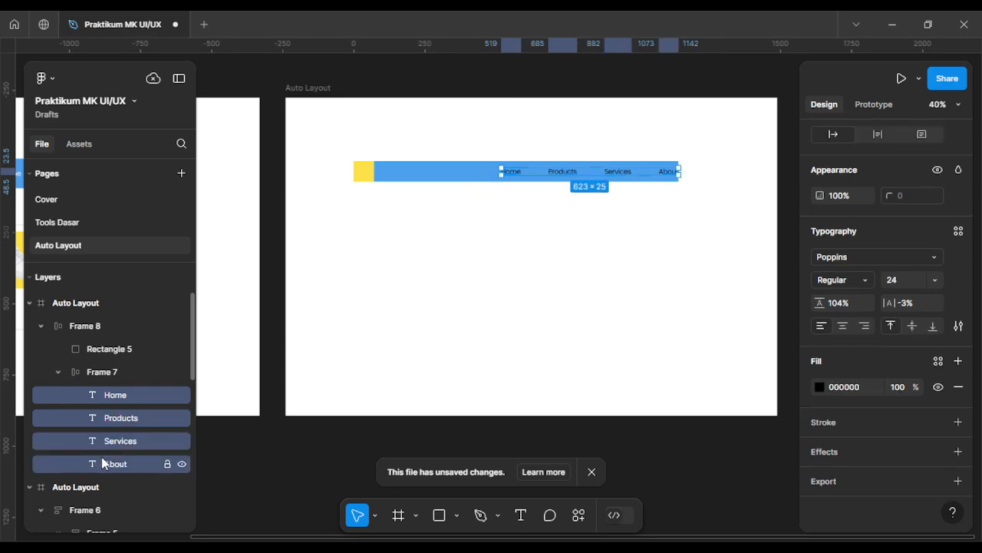
click(861, 392)
double_click(861, 391)
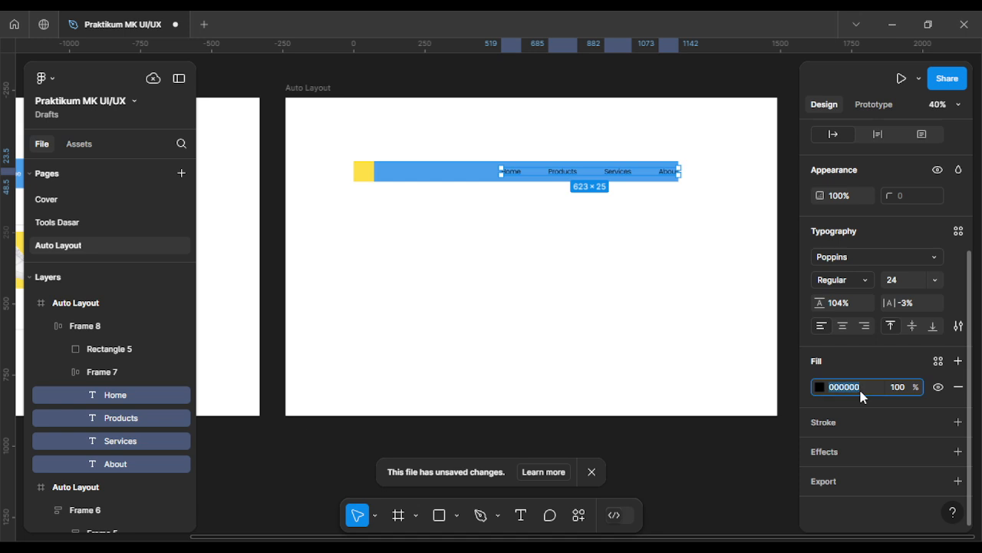
key(Return)
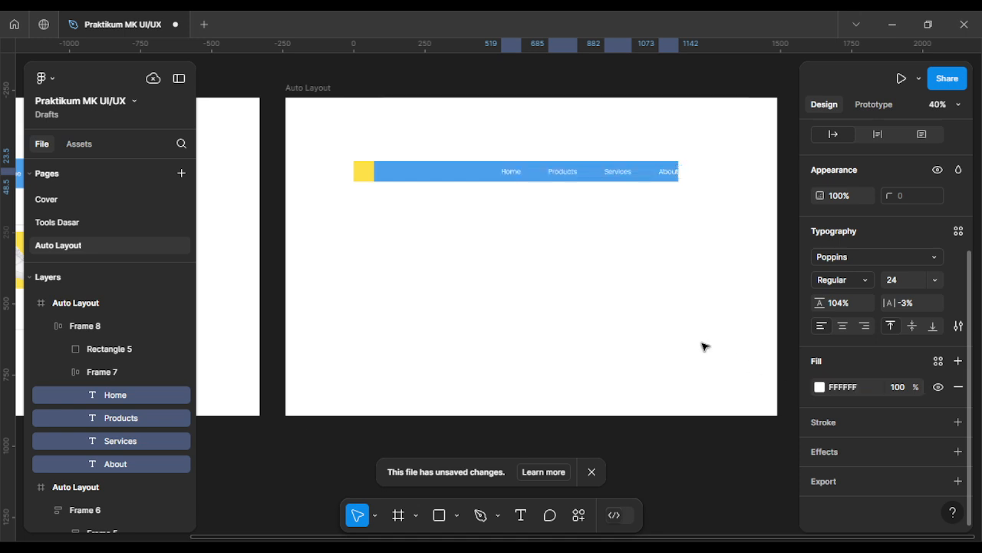
click(704, 346)
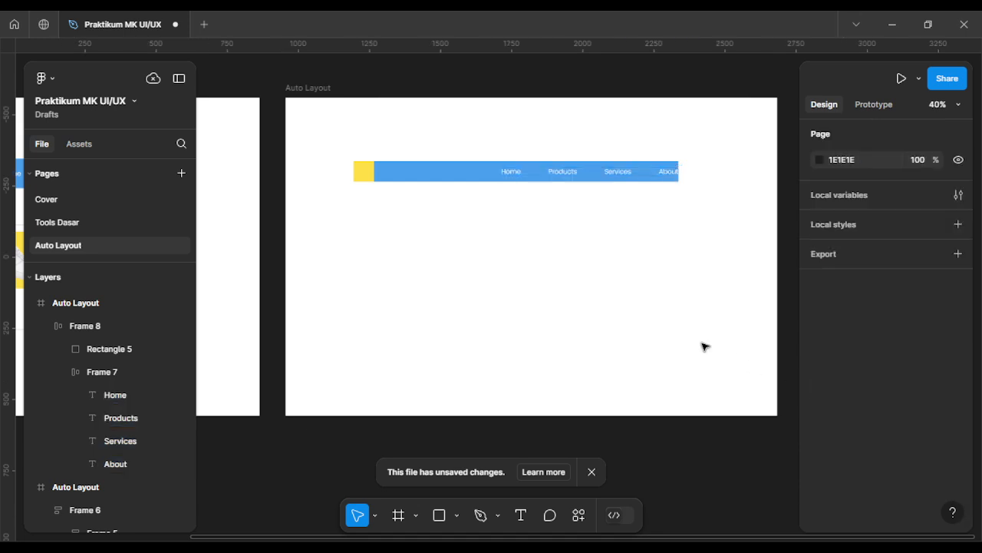
Step: Set the blue navigation bar's horizontal padding to 56 and its vertical padding to 24
click(426, 180)
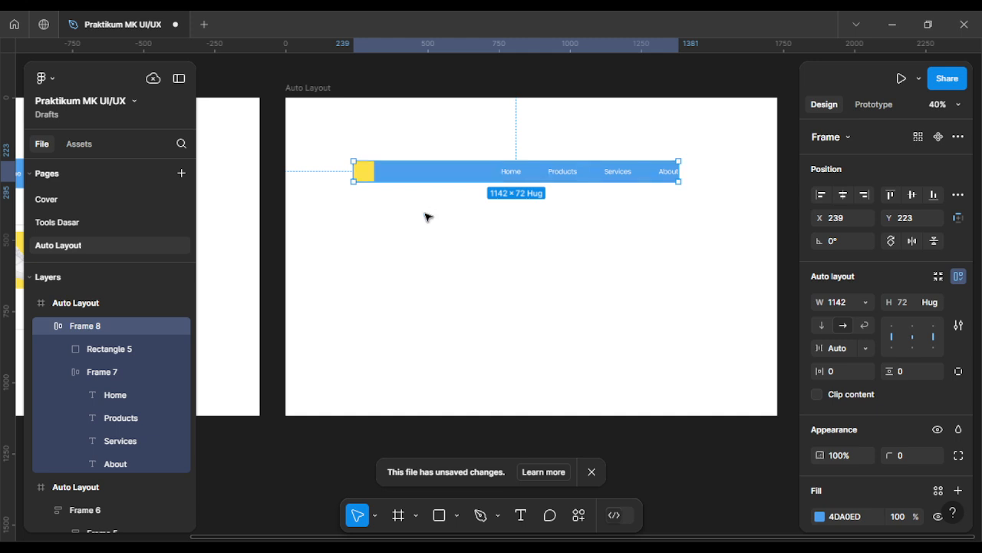
click(398, 212)
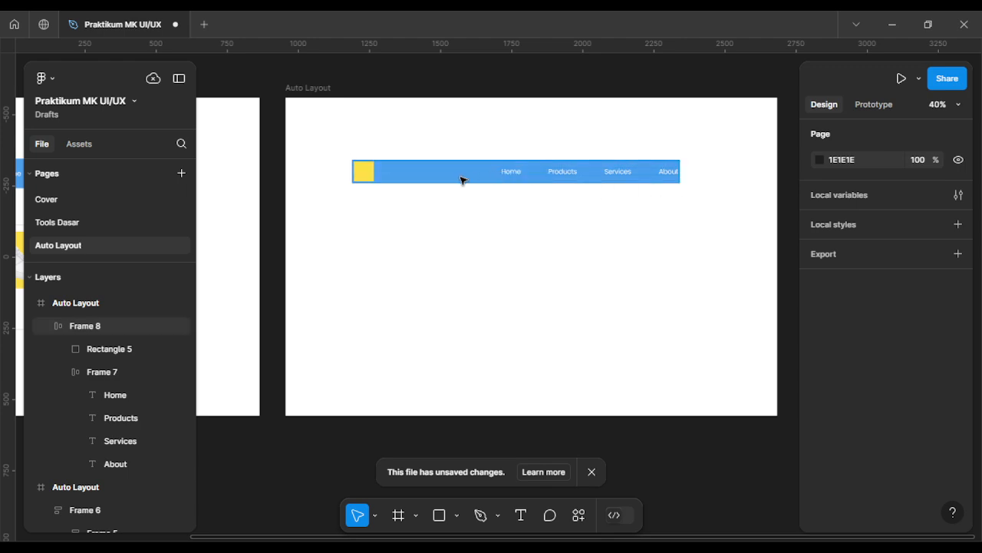
click(573, 179)
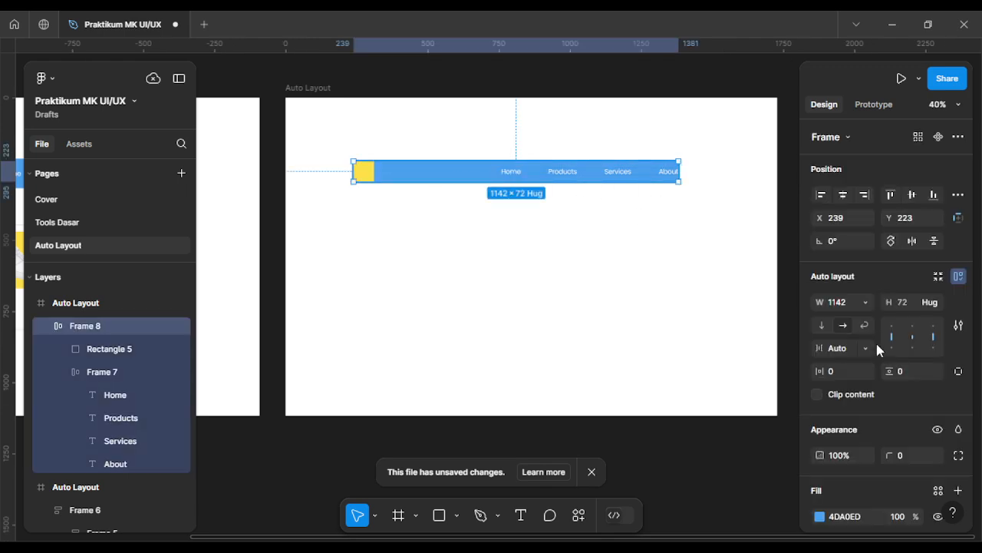
scroll(876, 351, down, 1)
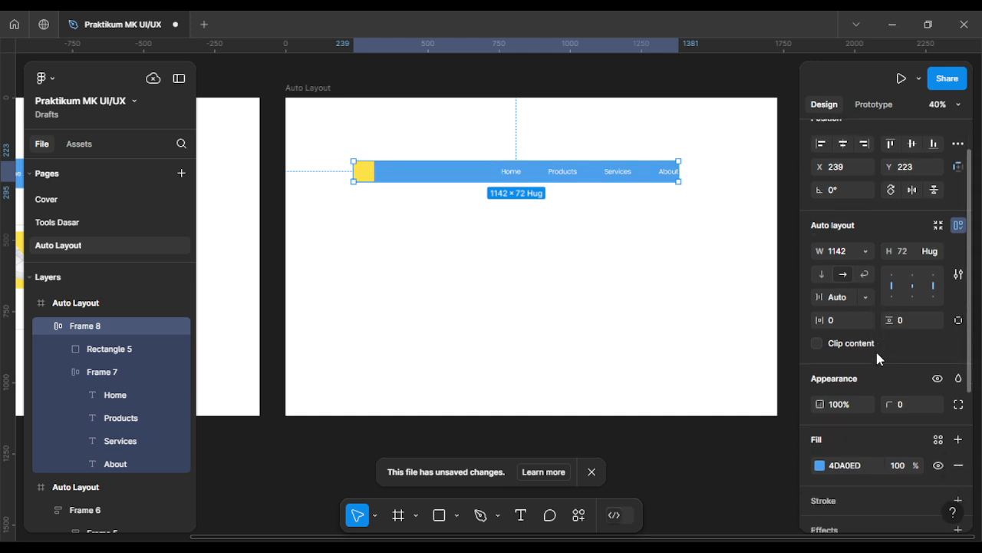
click(839, 318)
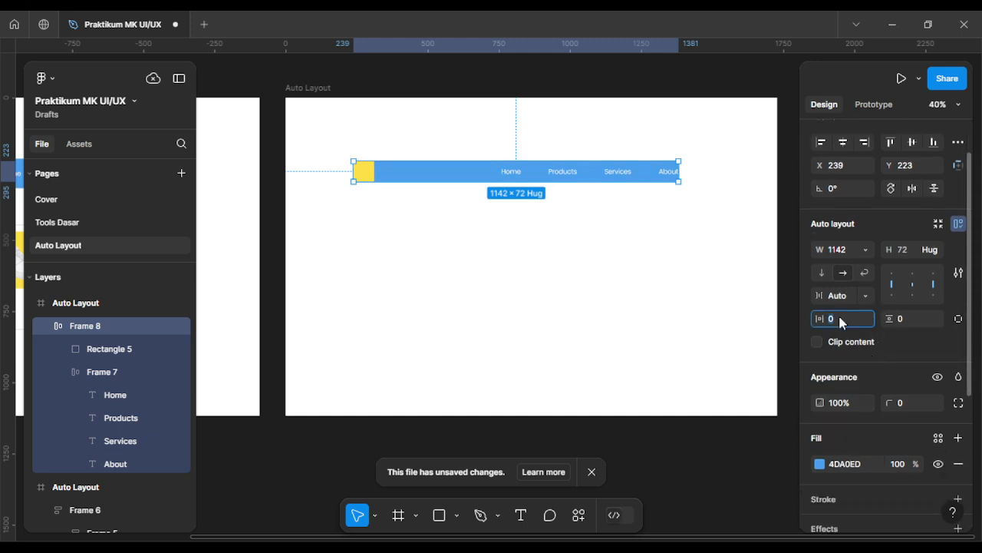
key(Tab)
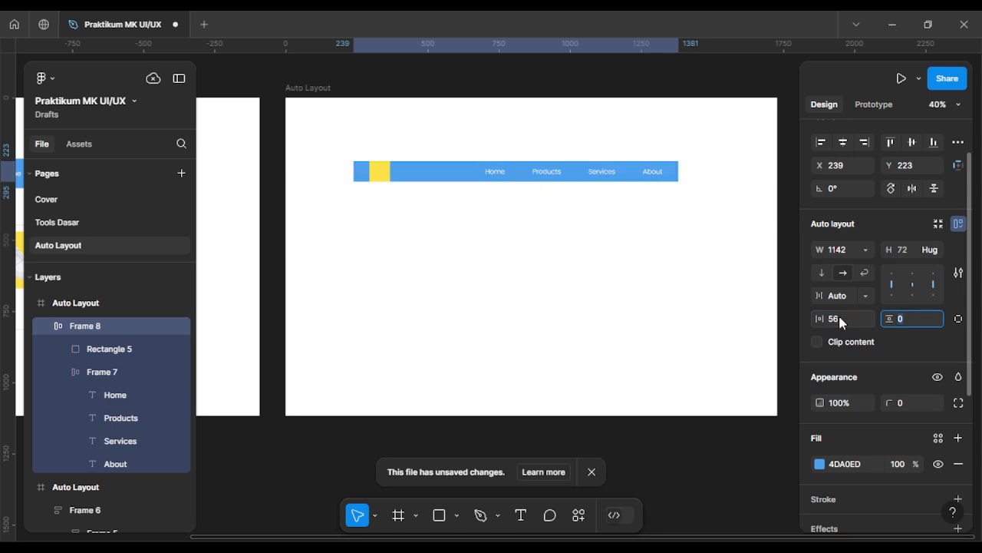
text(24)
key(Return)
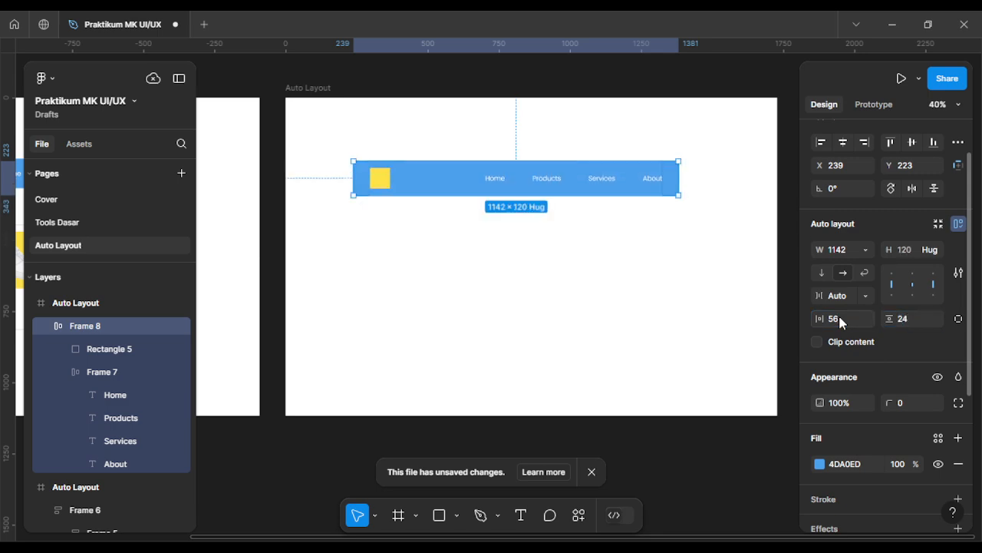
Step: Set the blue navigation bar's vertical padding to 16 and its horizontal padding to 48
click(839, 319)
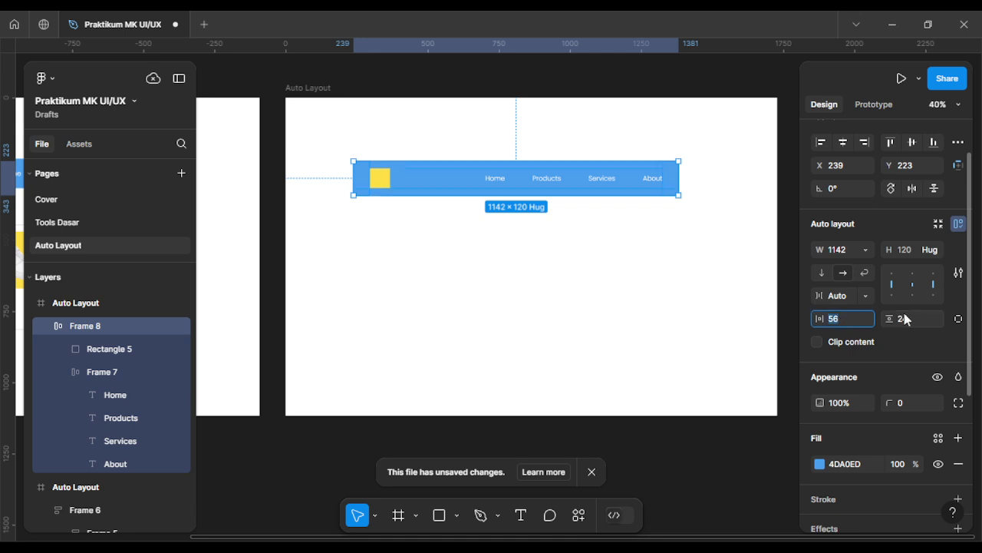
click(907, 320)
text(16)
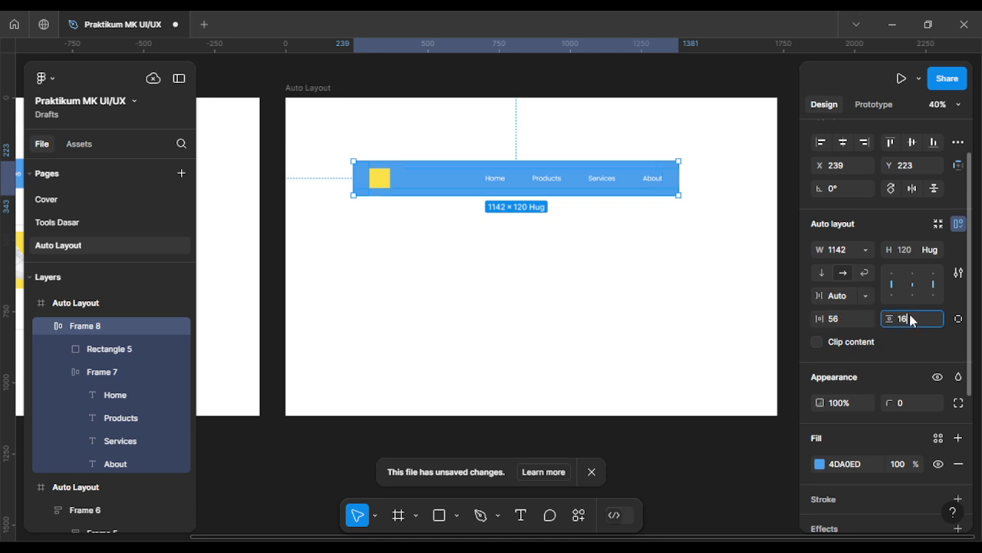
key(Return)
click(856, 323)
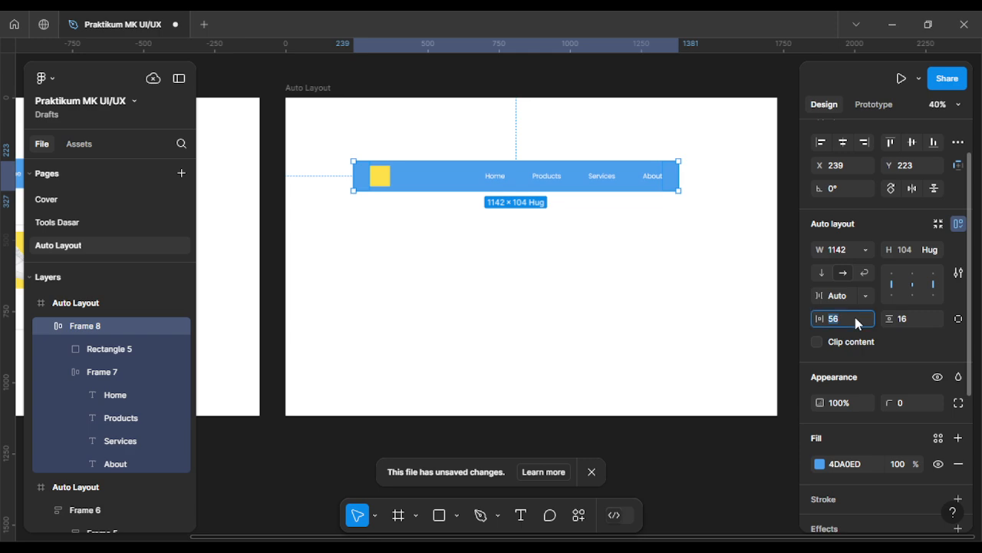
text(48)
key(Return)
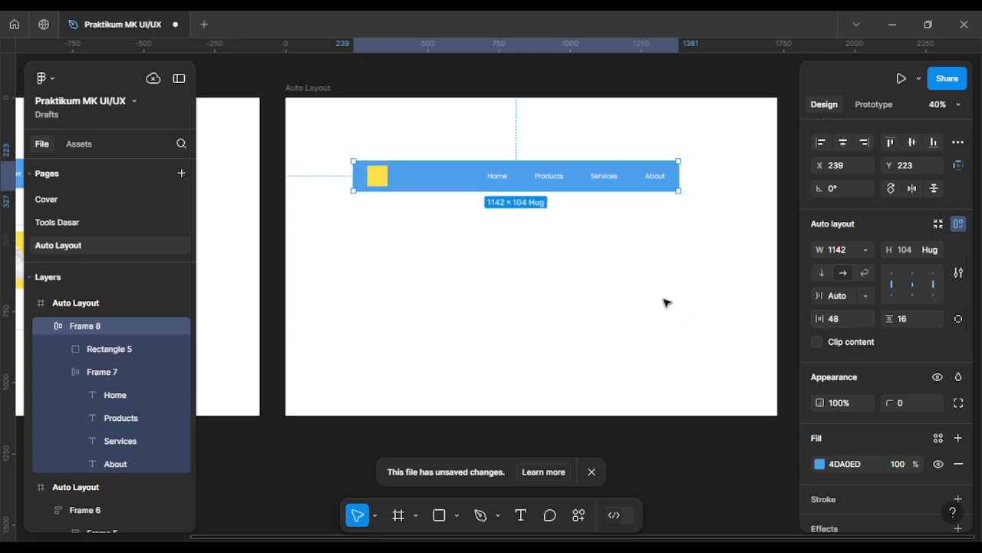
Step: Move the blue navigation bar higher in the Auto Layout frame, to about X 293 and Y 142
click(565, 246)
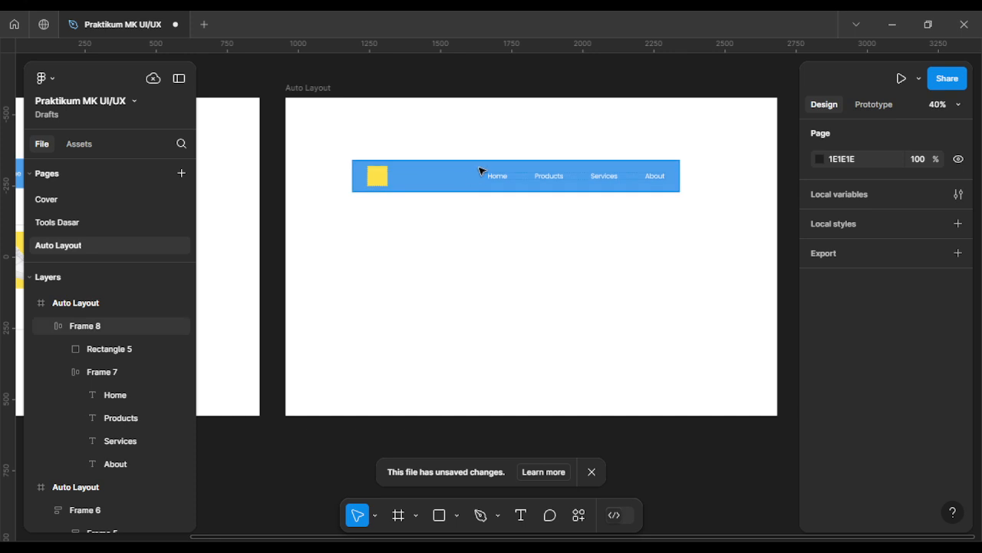
drag(484, 167, 485, 152)
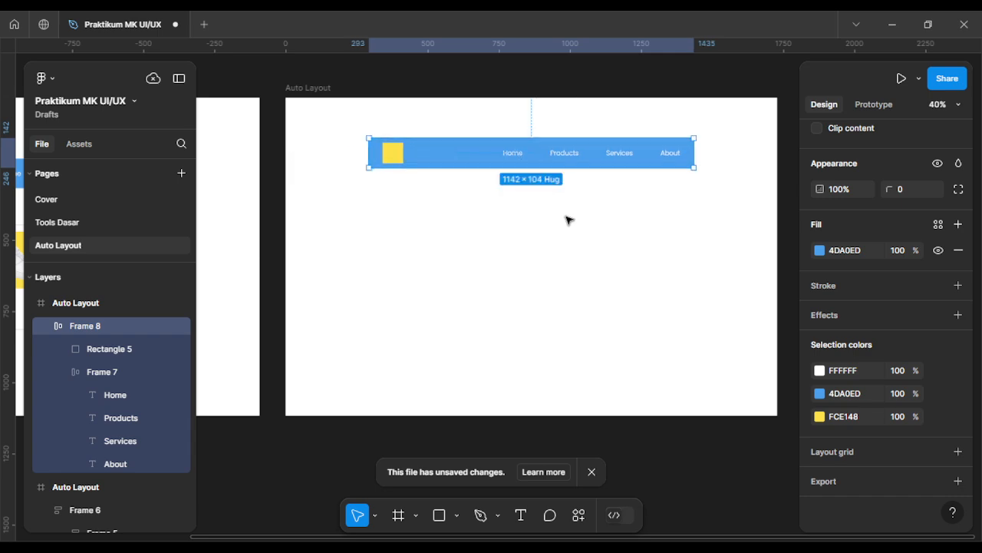
key(Escape)
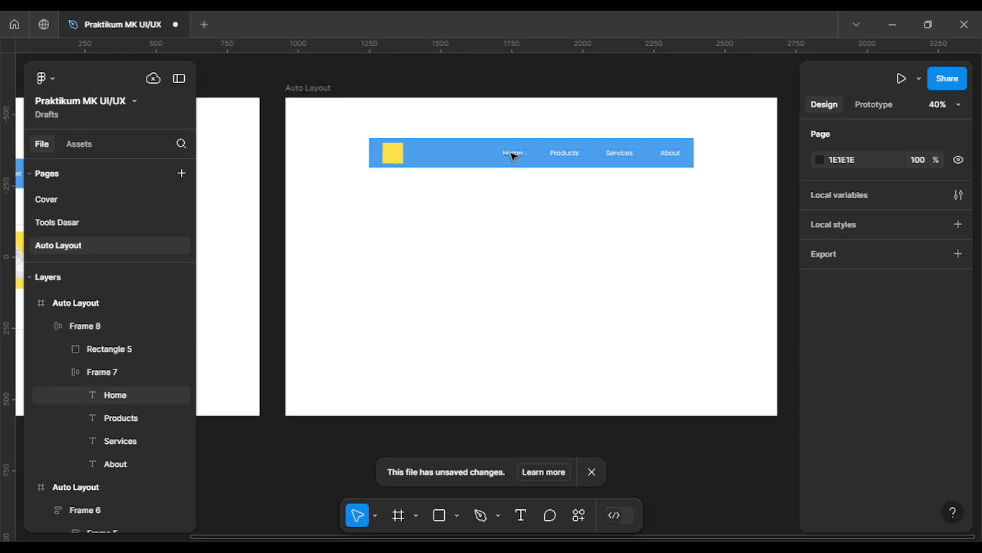
Step: Change the Home label's text to Beranda and the Products label's text to Produk
click(514, 156)
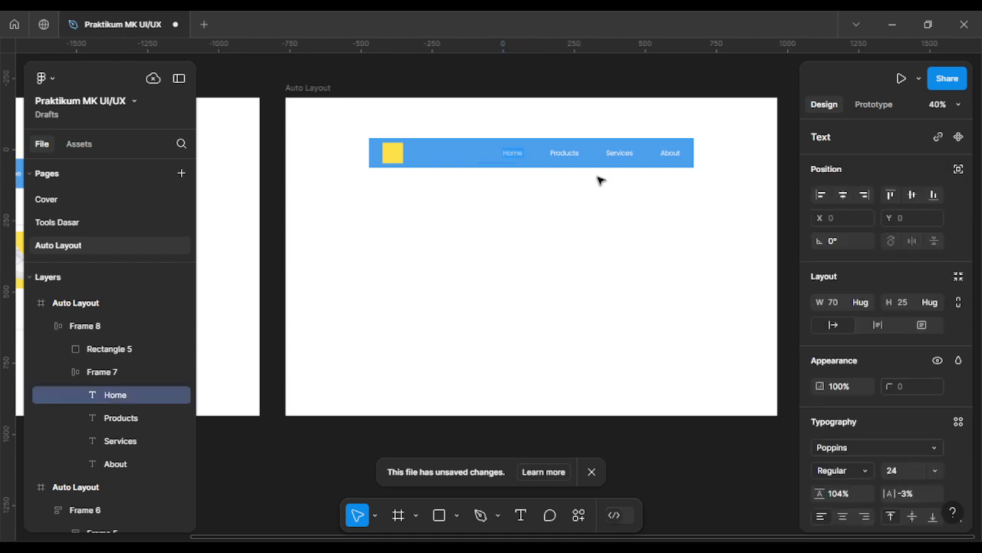
text(Beranda)
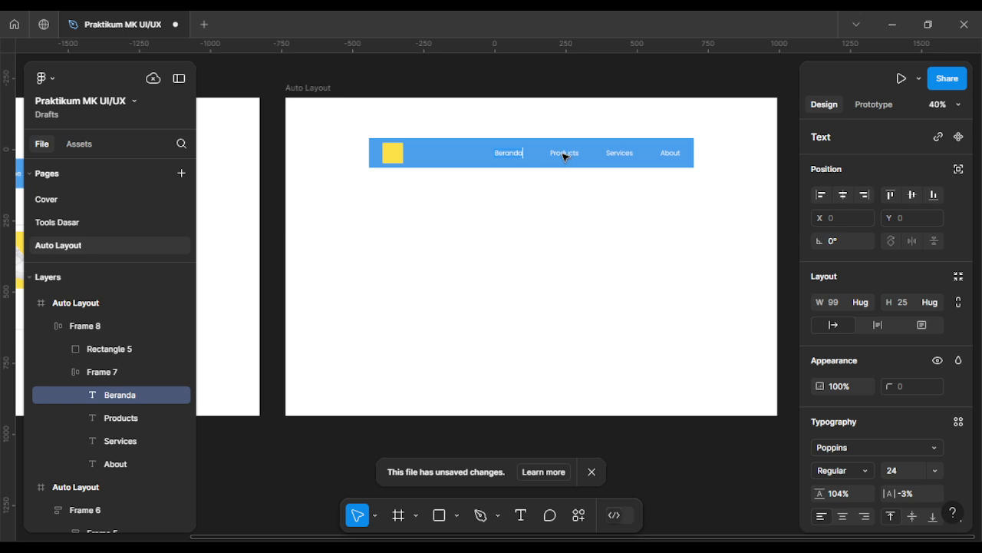
double_click(565, 154)
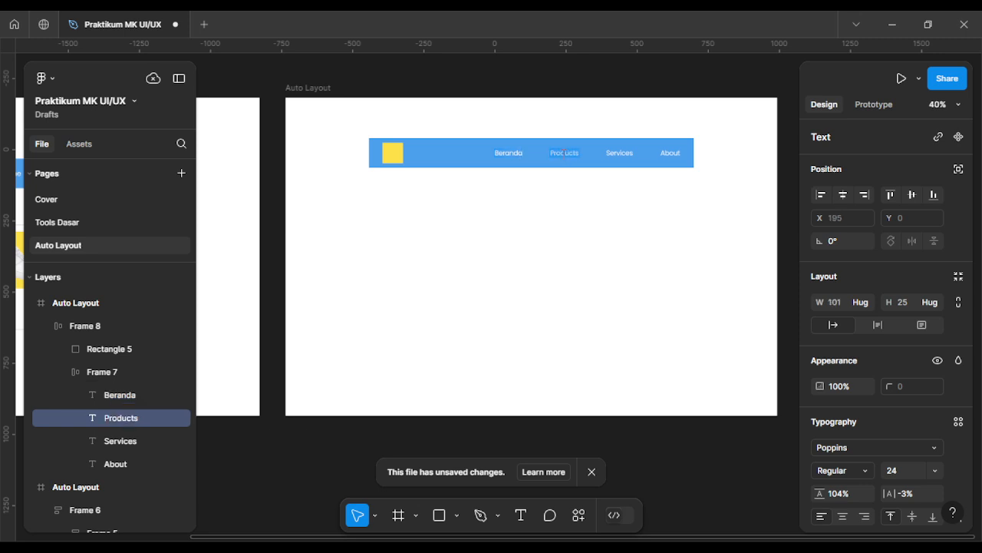
text(Produk)
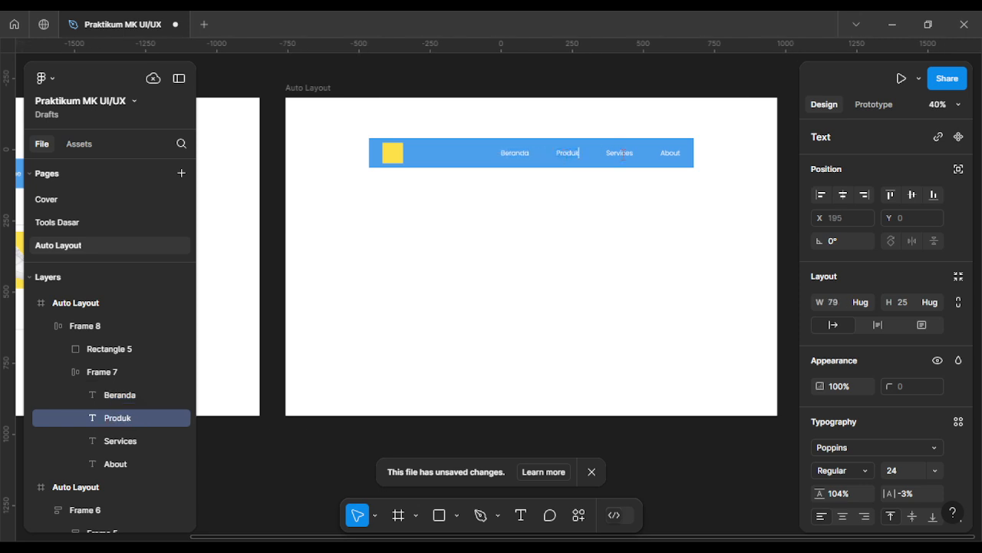
Step: Change the Services label's text to Layanan and the About label's text to Tentang Kami
click(624, 154)
double_click(623, 153)
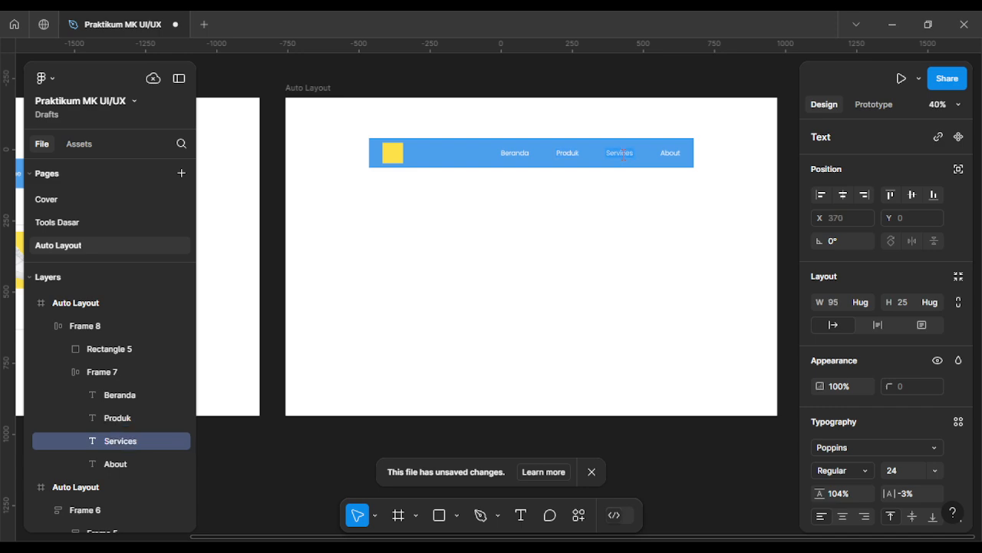
text(Layanan)
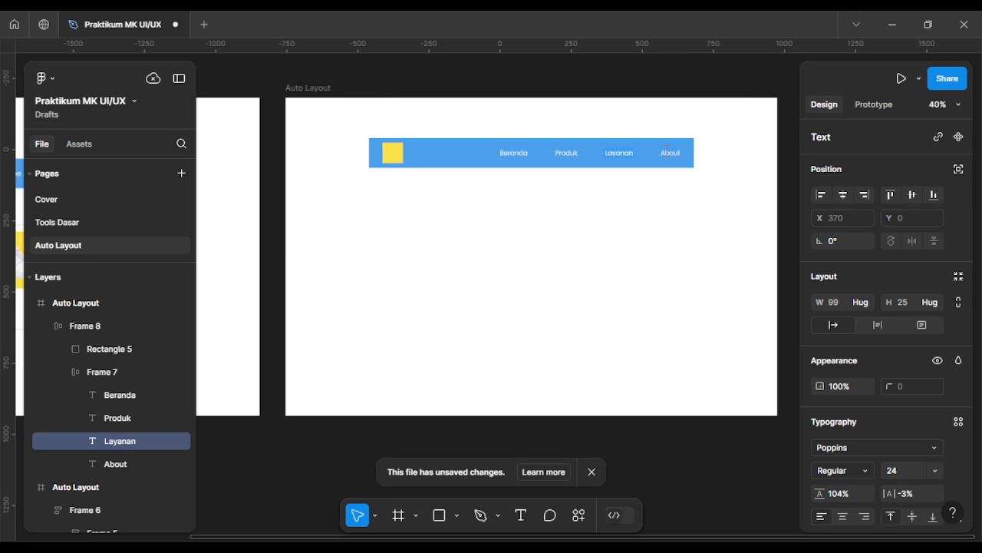
click(666, 151)
double_click(666, 151)
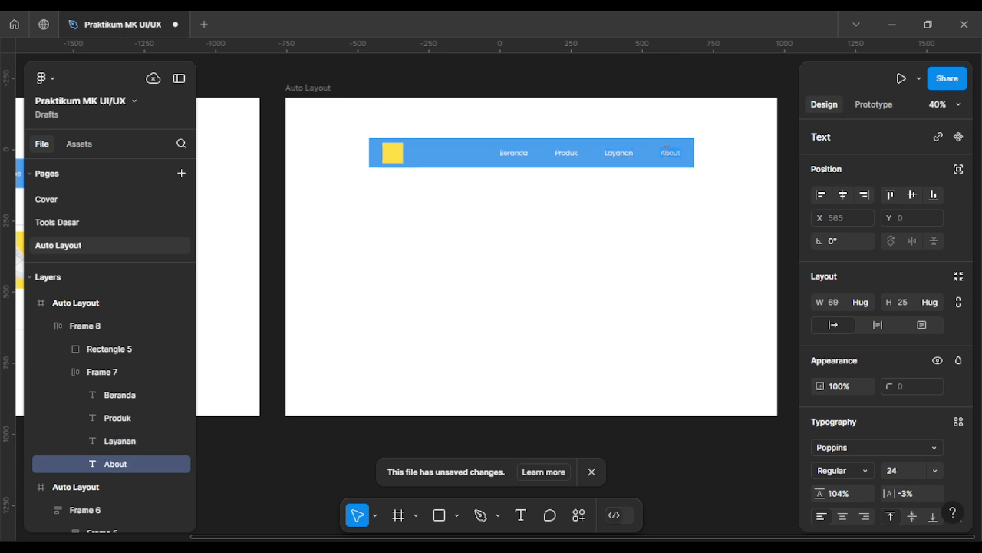
text(Tentang Kami)
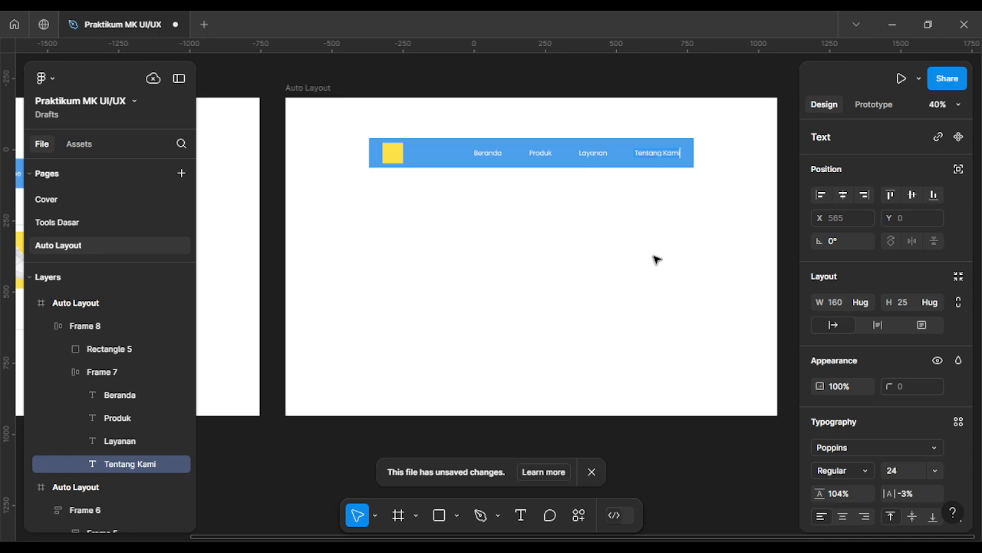
key(Escape)
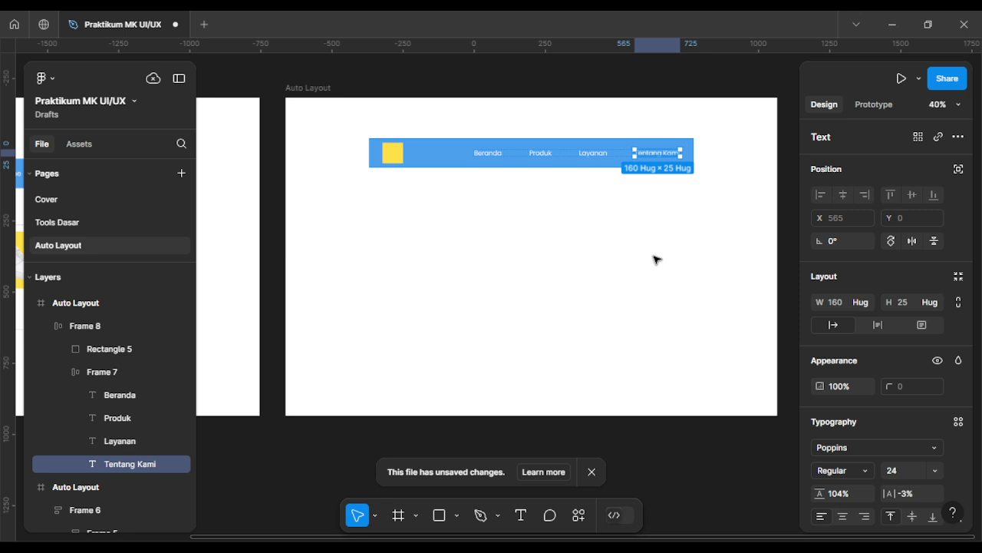
key(Escape)
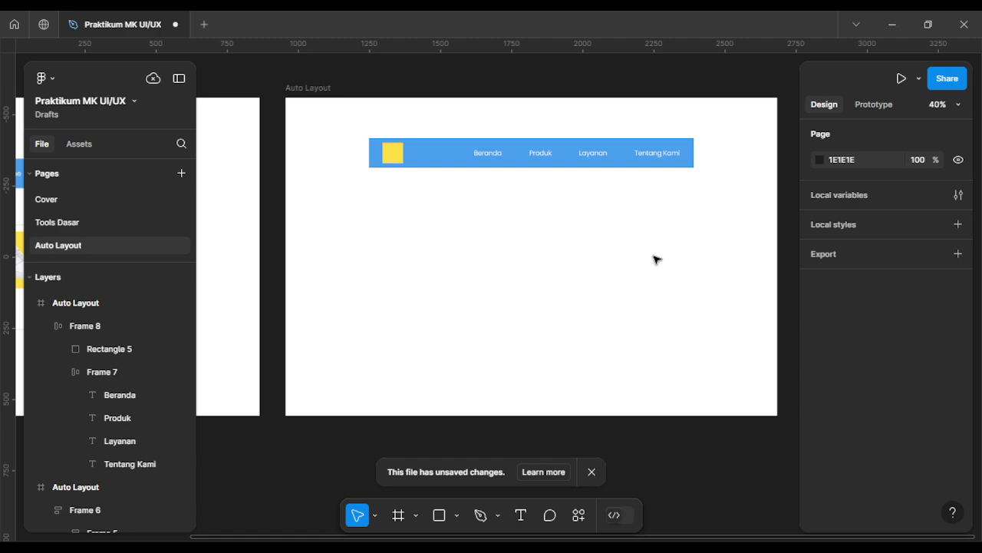
Step: Dismiss the unsaved-changes notice and draw a rectangle about 409 × 394 beneath the navigation bar
click(591, 472)
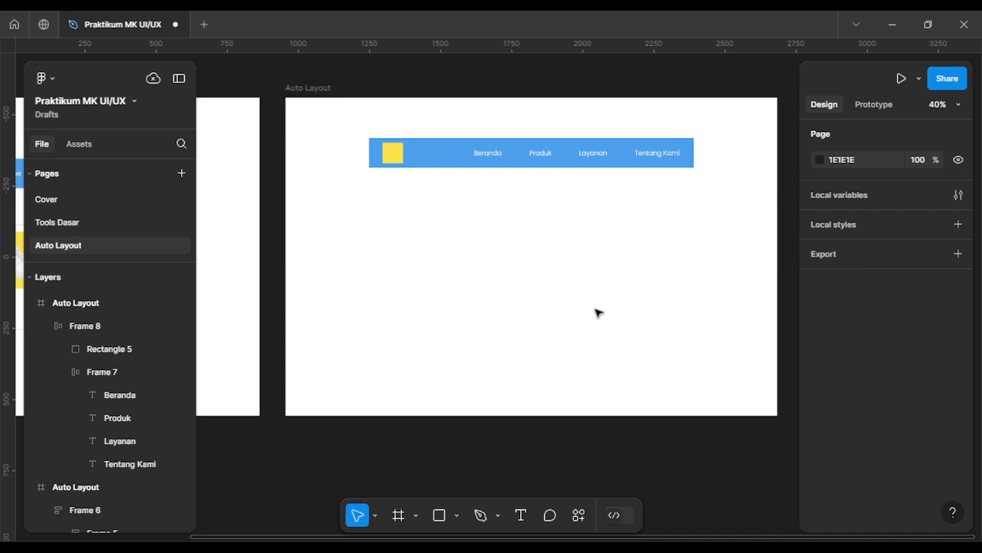
key(r)
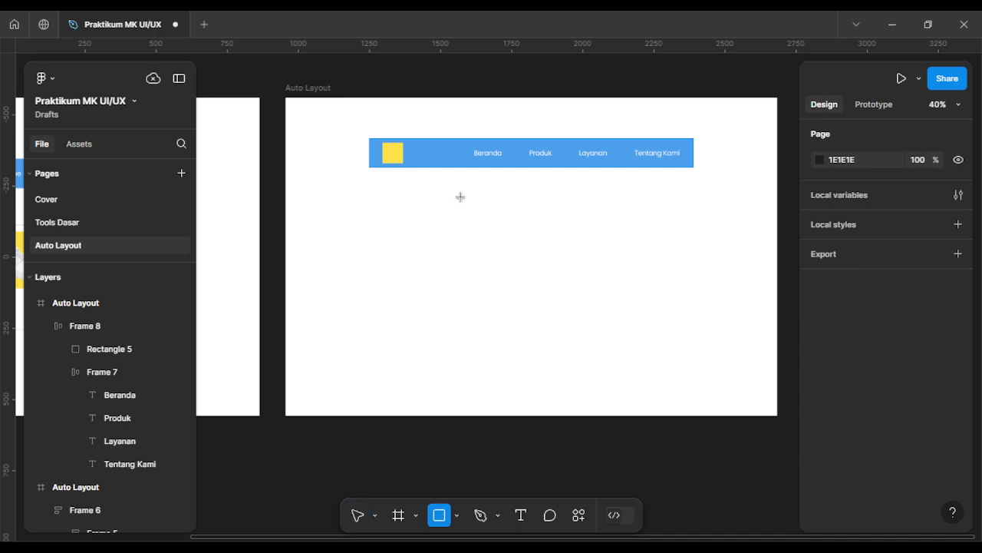
mouse_move(461, 198)
mouse_down()
mouse_move(553, 300)
mouse_move(578, 310)
mouse_up()
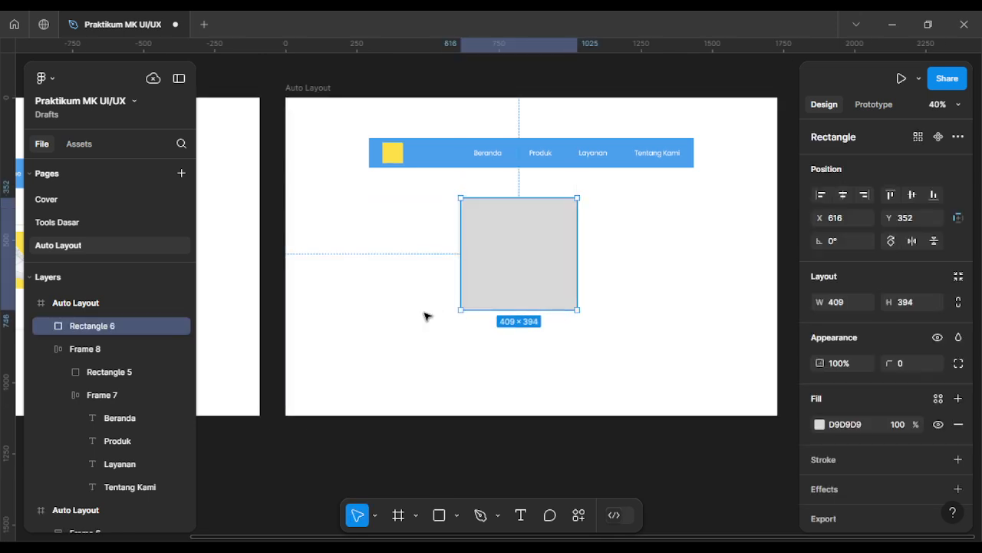
Step: Set the new rectangle's width to 400 and its height to 500
scroll(427, 316, left, 2)
scroll(427, 316, left, 5)
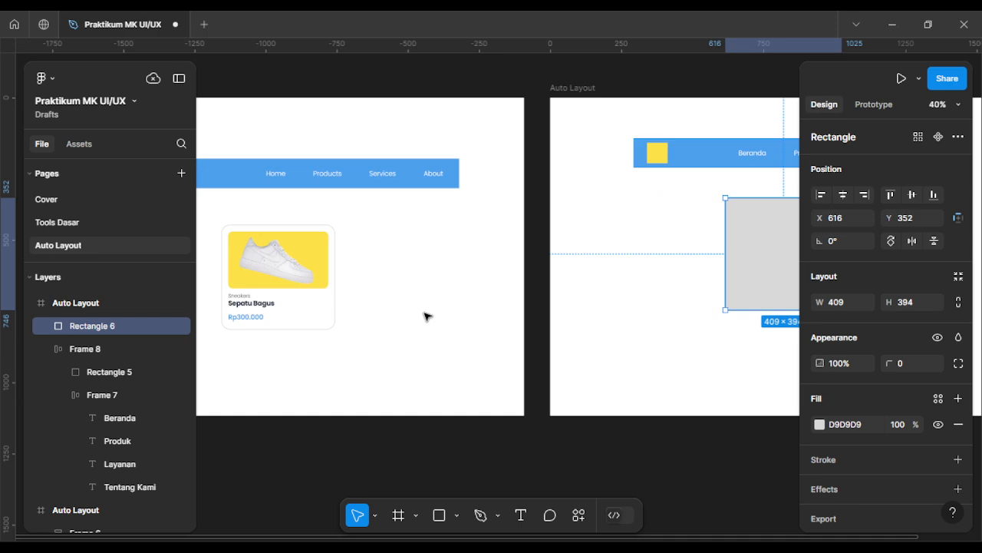
click(313, 283)
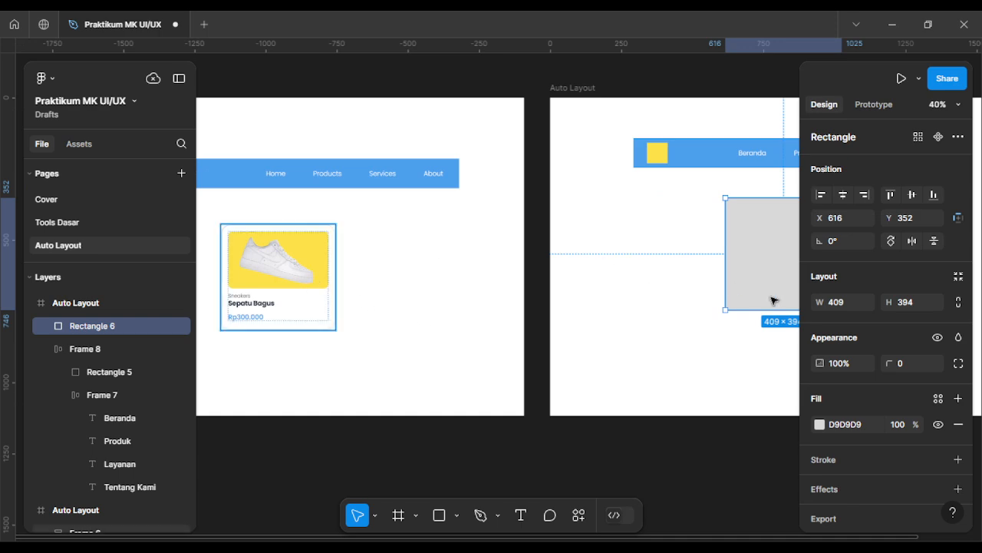
scroll(731, 274, right, 1)
scroll(730, 275, right, 2)
click(730, 274)
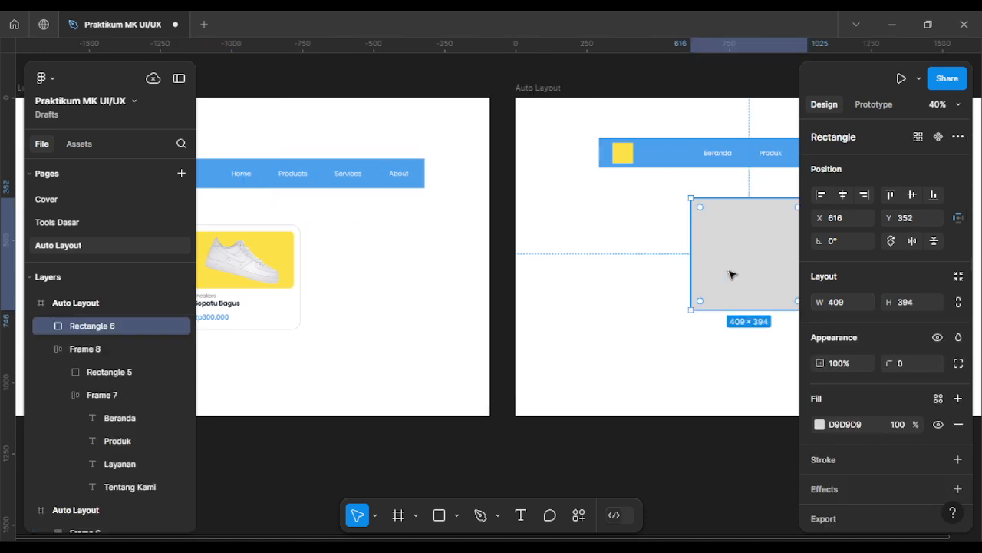
click(843, 305)
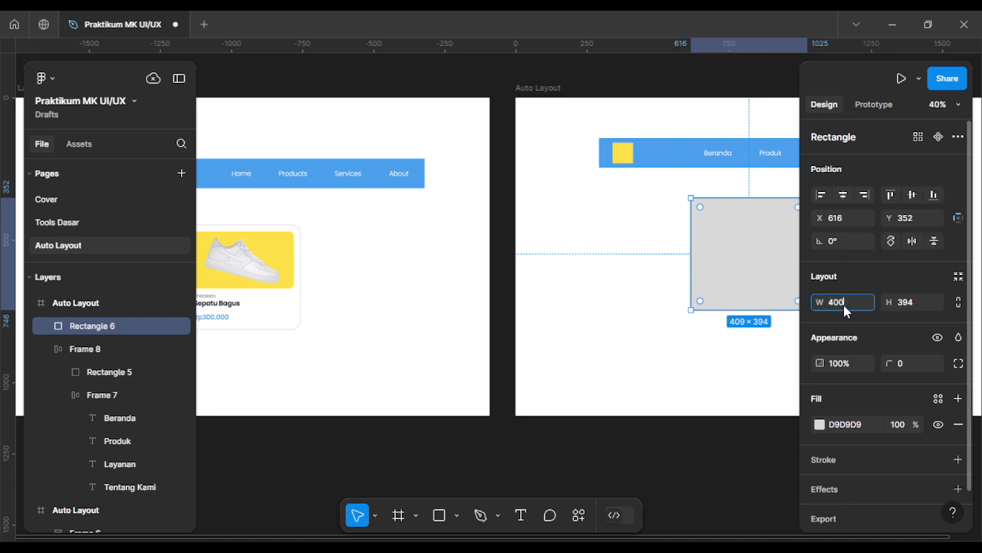
text(400)
key(Return)
scroll(731, 290, right, 2)
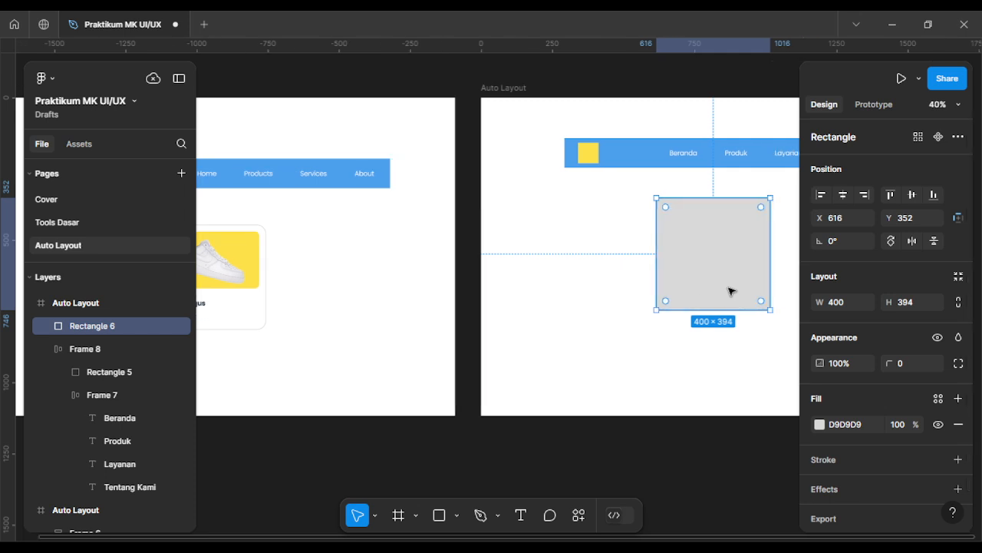
click(932, 306)
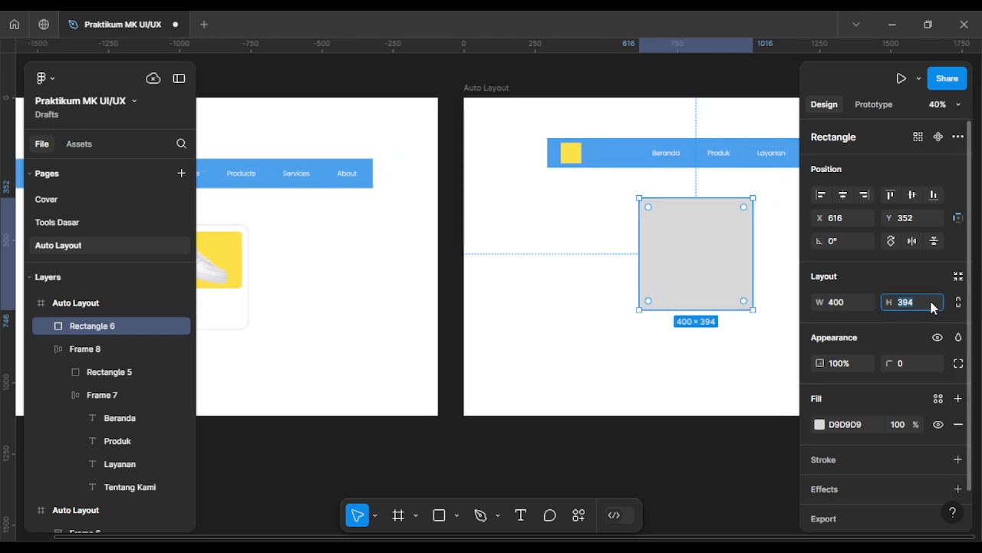
text(500)
key(Return)
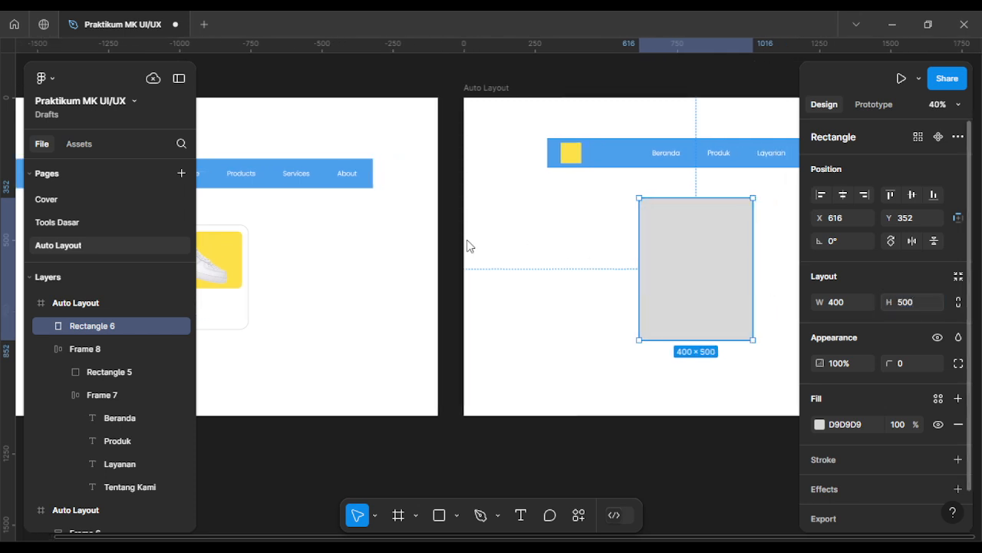
Step: Check the reference shoe card's corner radius and set the new rectangle's corner radius to 32
click(292, 256)
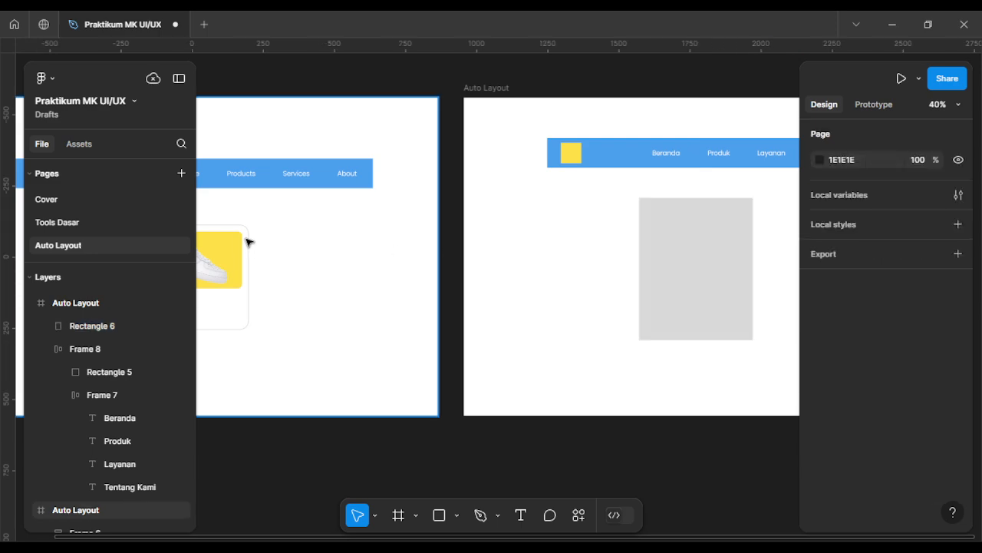
click(247, 240)
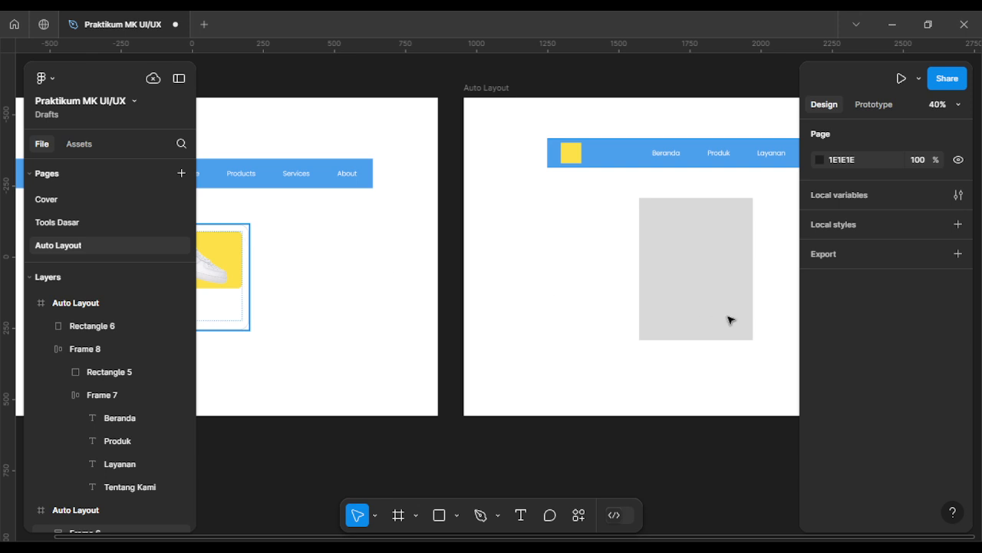
click(959, 371)
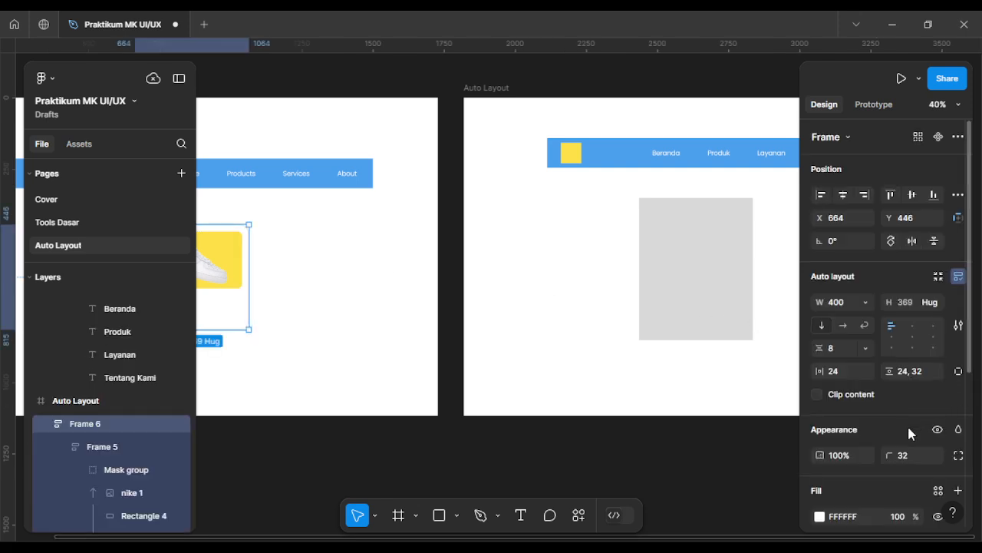
click(746, 288)
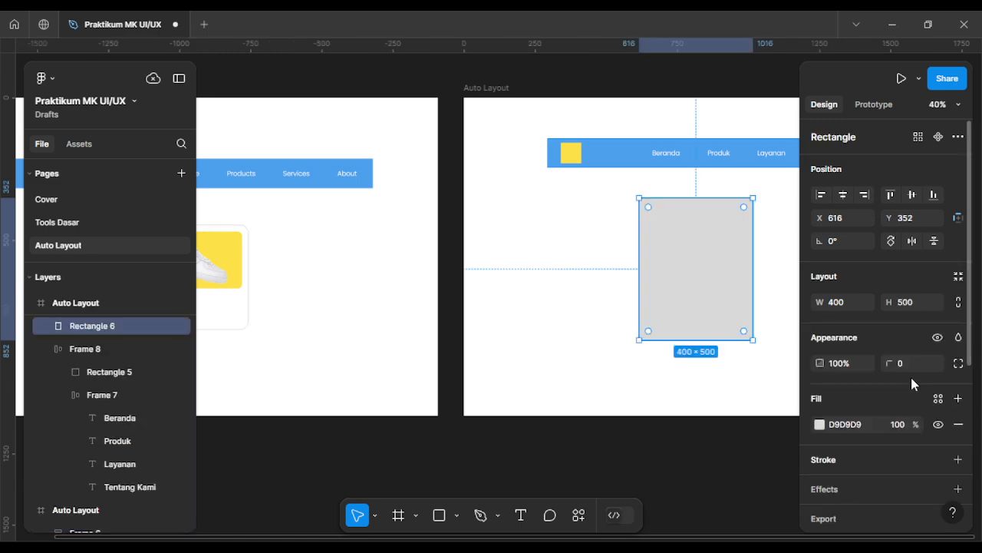
click(913, 365)
text(32)
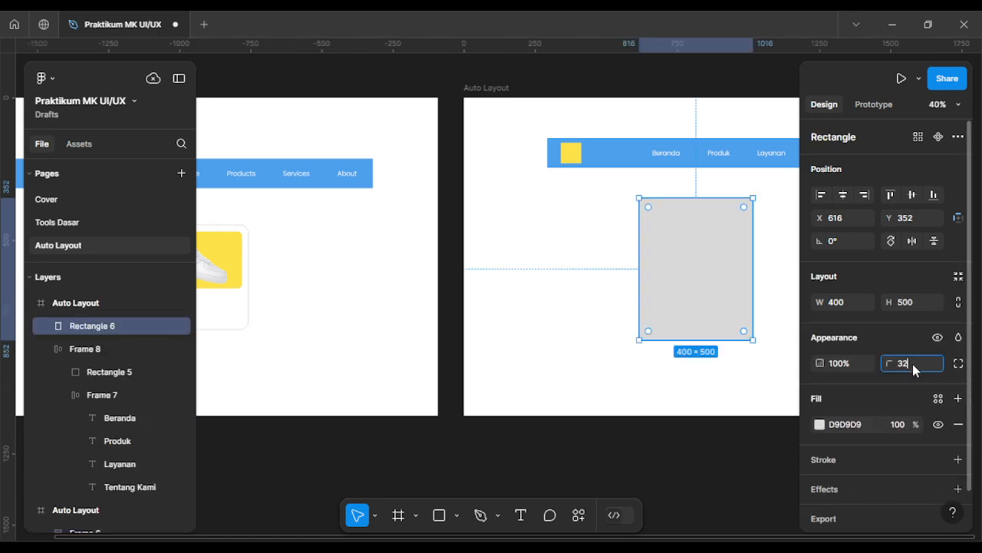
key(Return)
Step: Set the rounded rectangle's fill color to white FFFFFF
click(858, 420)
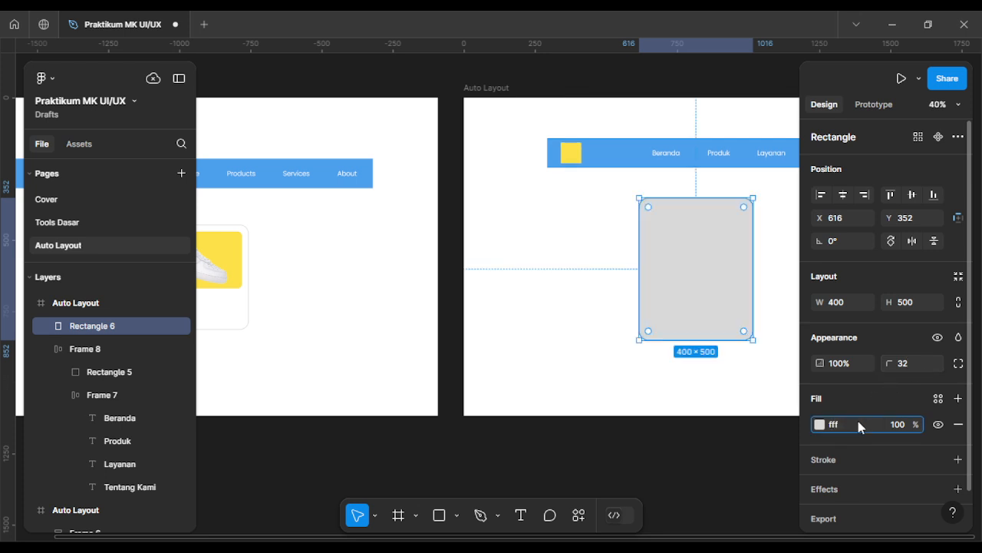
key(Return)
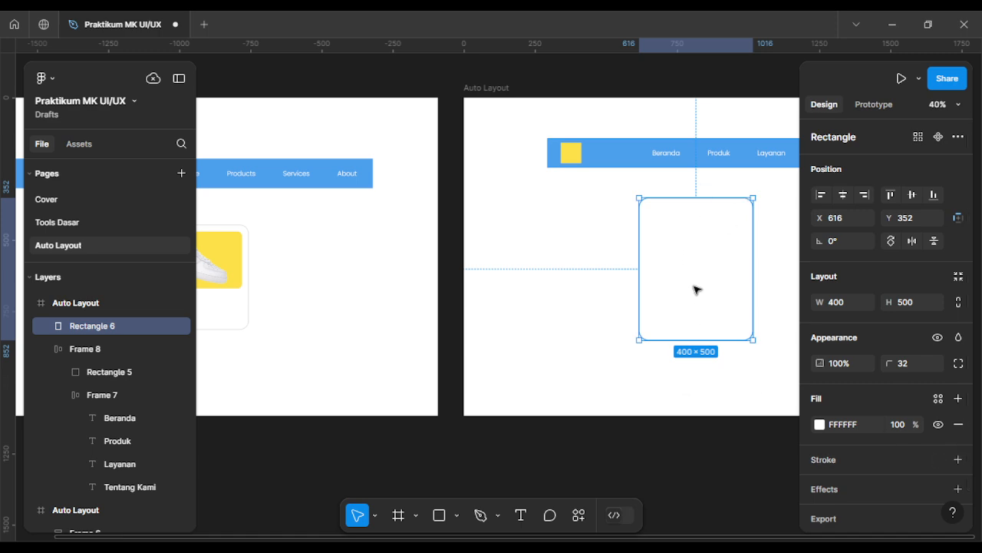
click(555, 279)
click(706, 237)
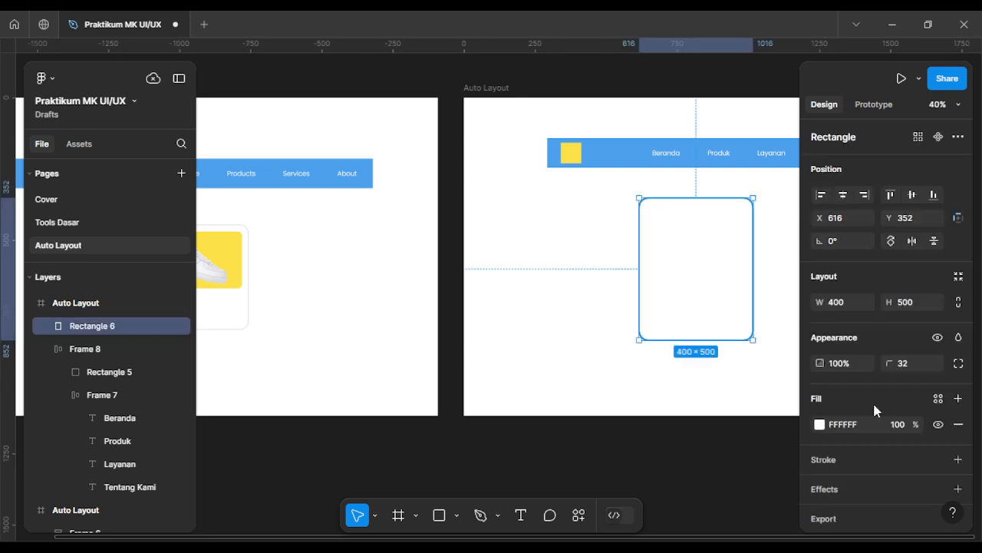
Step: Add an inside stroke to the white card rectangle with weight 2 and light gray color D8D8D8
scroll(872, 401, down, 2)
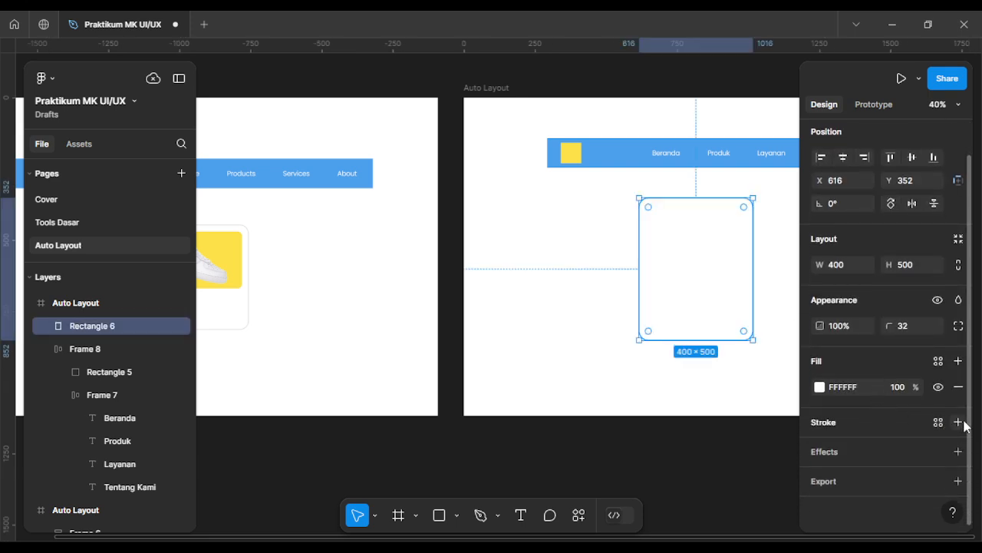
click(959, 422)
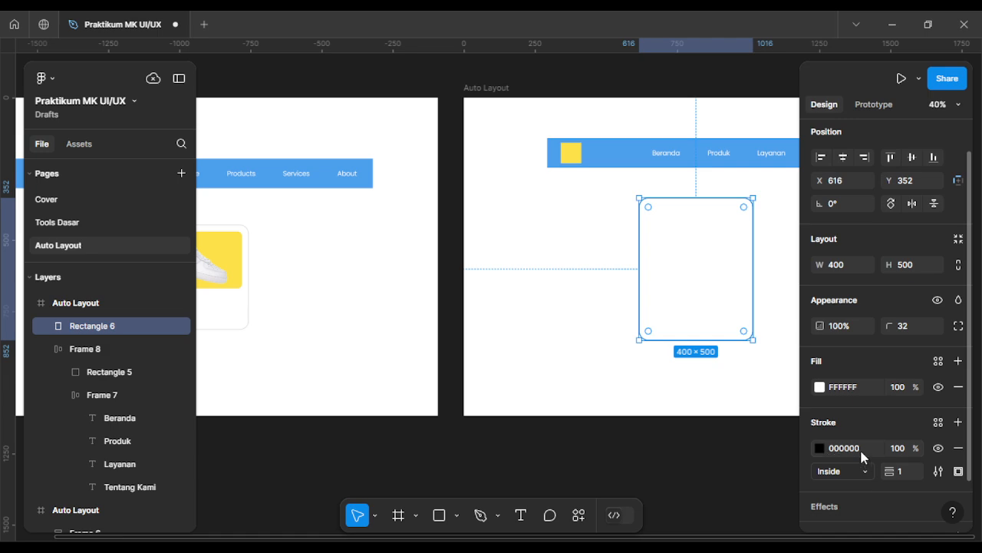
click(909, 474)
text(2)
key(Return)
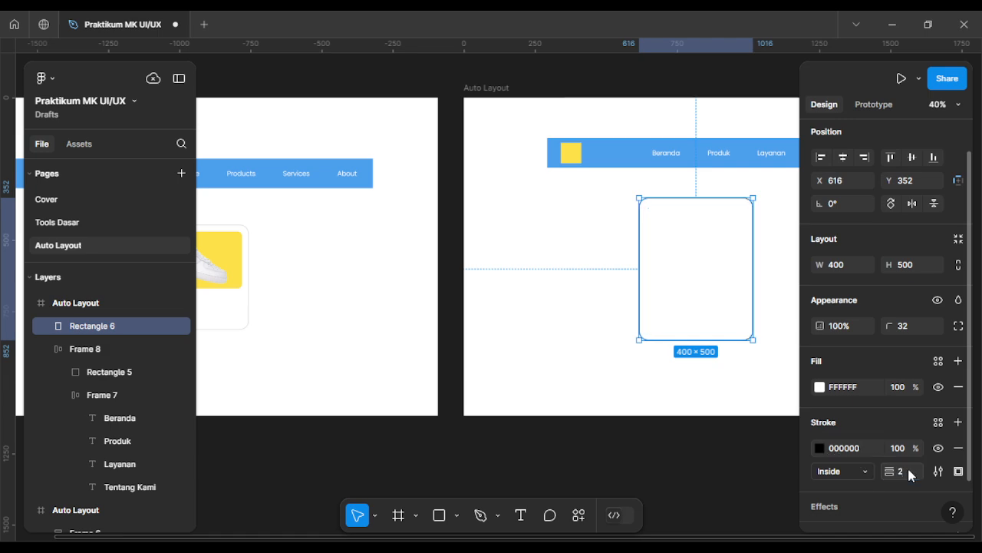
click(820, 448)
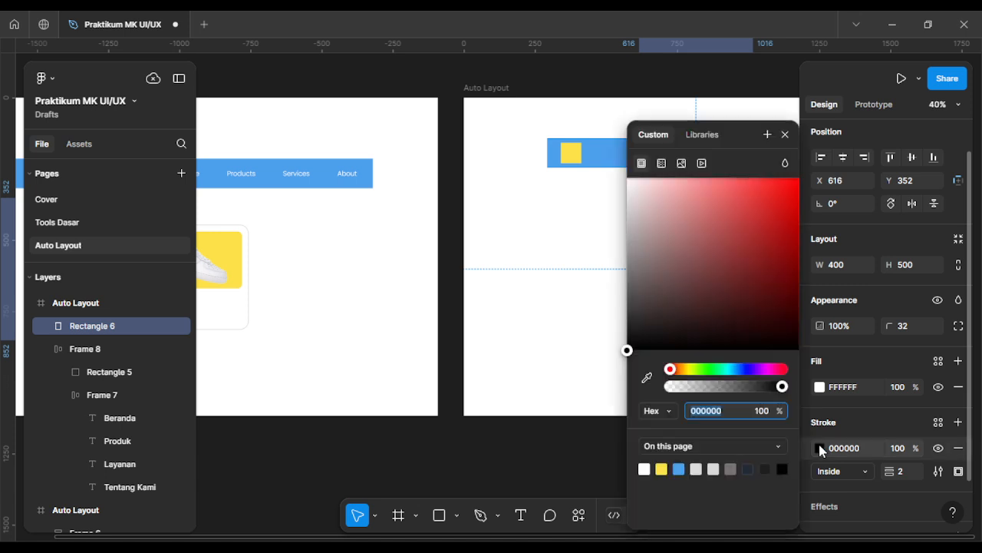
drag(646, 224, 623, 211)
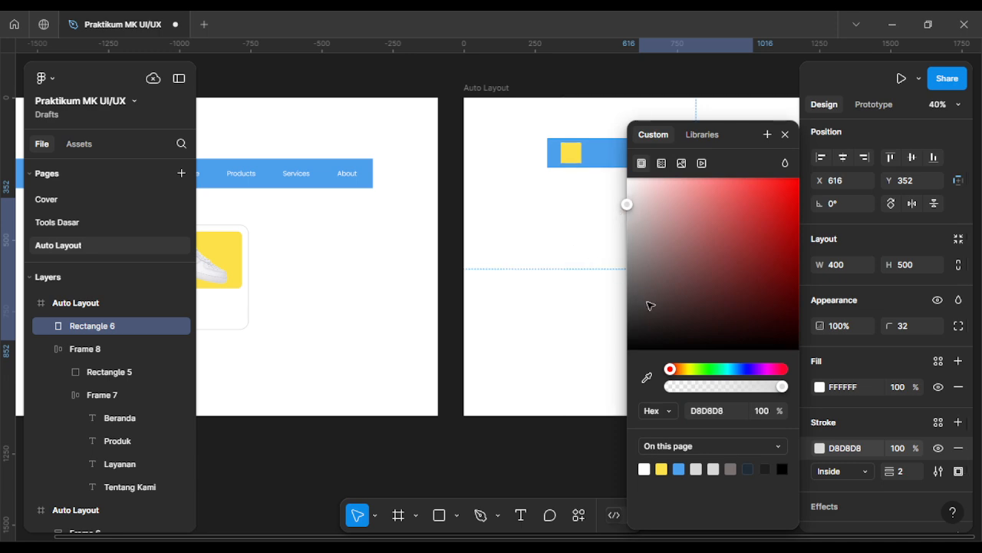
click(588, 309)
Step: Draw a rectangle about 322 × 174 inside the upper part of the card
scroll(755, 282, up, 2)
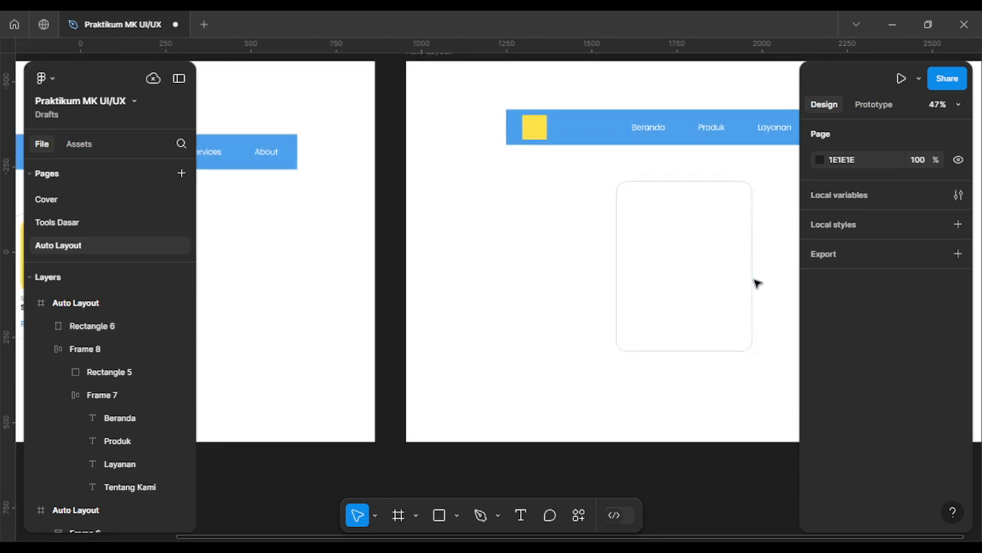
scroll(756, 283, up, 2)
scroll(755, 283, right, 2)
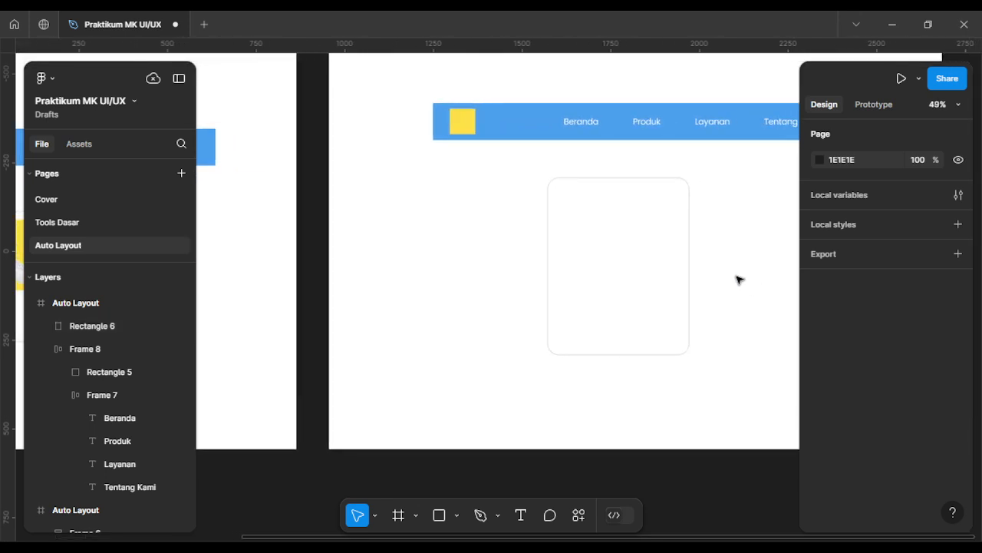
key(r)
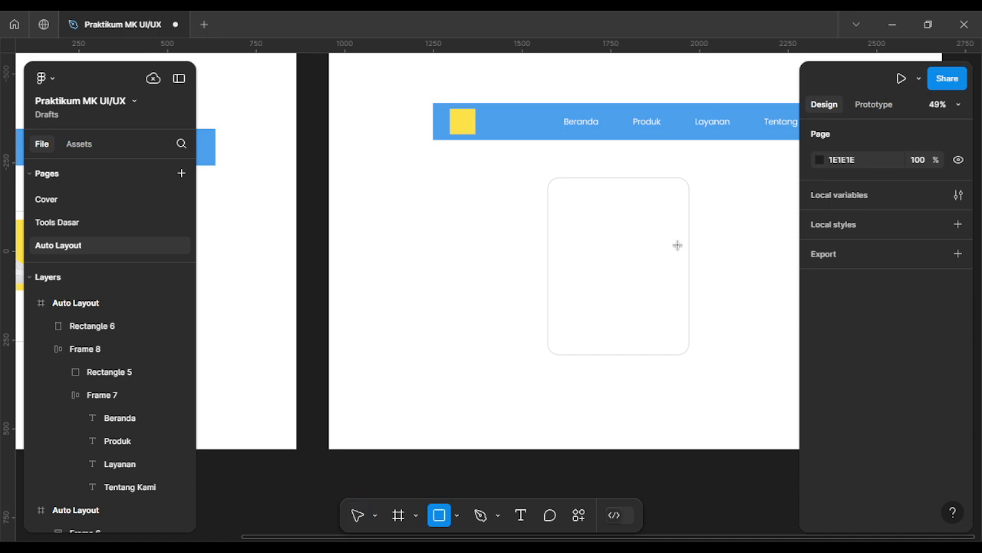
mouse_move(562, 197)
mouse_down()
mouse_move(679, 245)
mouse_move(676, 259)
mouse_up()
Step: Move the gray rectangle up until it sits 24 below the card's top edge
key(alt)
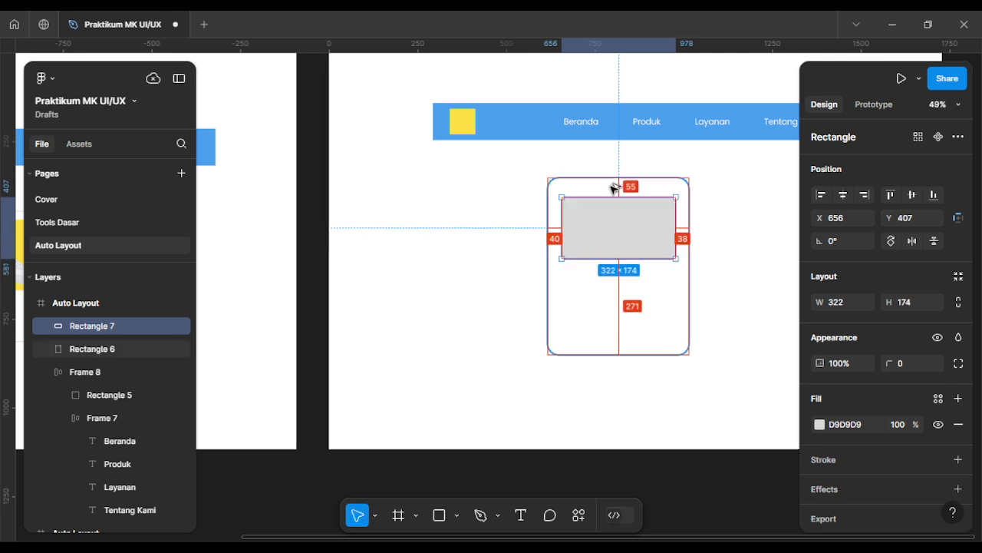
key(Up)
key(Up)
key(Up)
key(Up)
key(Up)
key(Up)
key(Up)
key(Up)
key(Up)
key(Up)
key(Up)
key(Up)
key(Up)
key(Up)
key(Up)
key(Up)
key(Up)
key(Up)
key(Up)
key(Up)
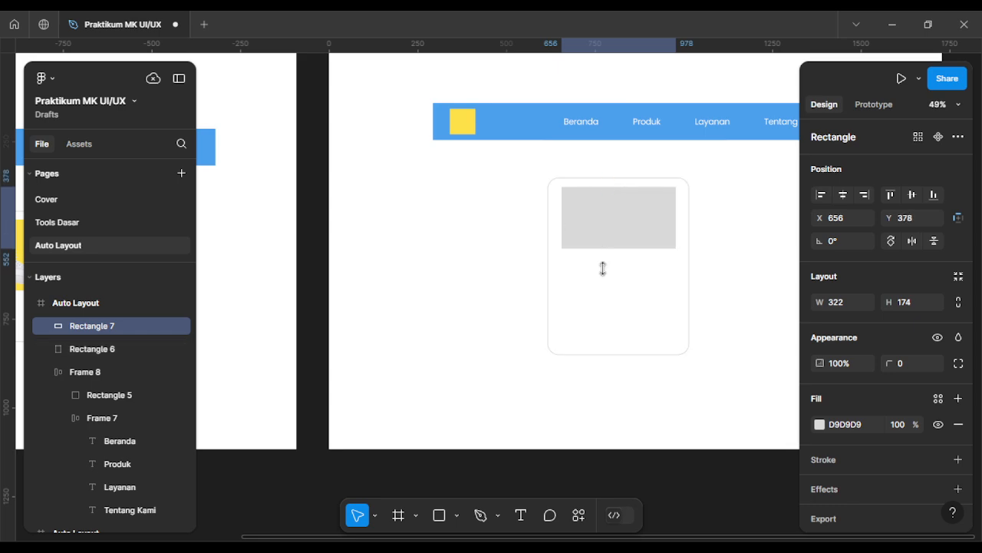
key(alt)
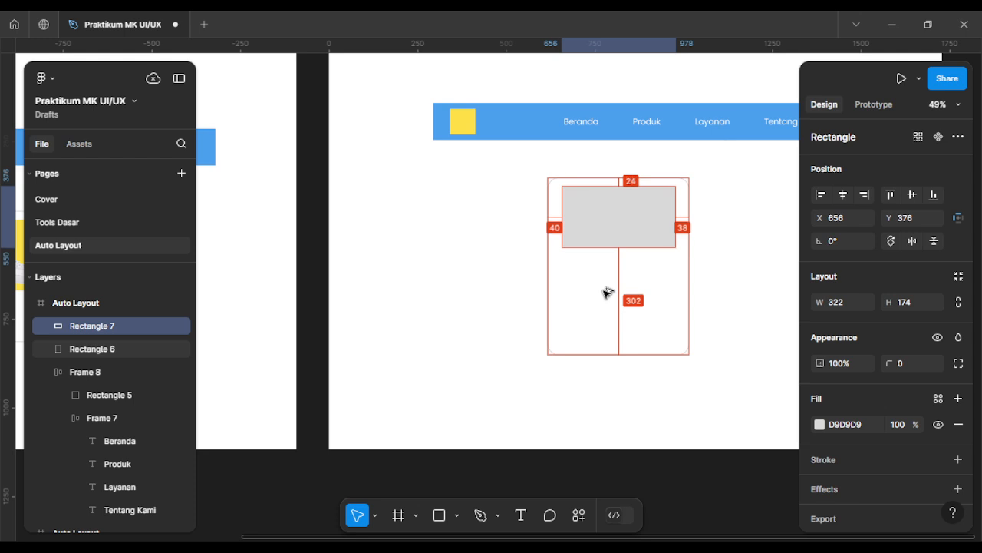
Step: Move the gray rectangle left to X 640, leaving 24 between it and the card's left edge
key(Left)
key(Left)
key(Left)
key(Left)
key(Left)
key(Left)
key(Left)
key(Left)
key(Left)
key(Left)
key(Left)
key(Left)
key(Left)
key(Left)
key(Left)
key(Left)
key(Up)
key(Up)
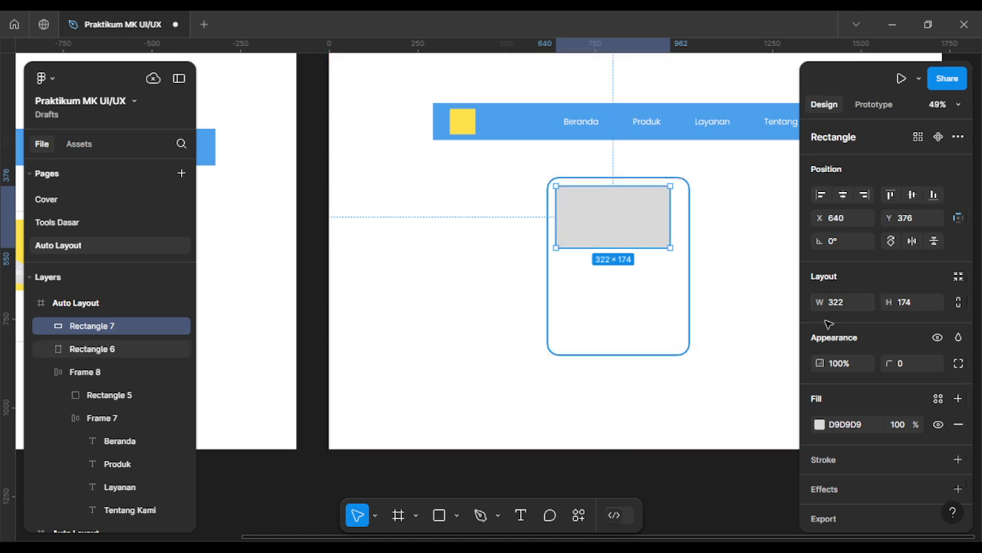
click(858, 309)
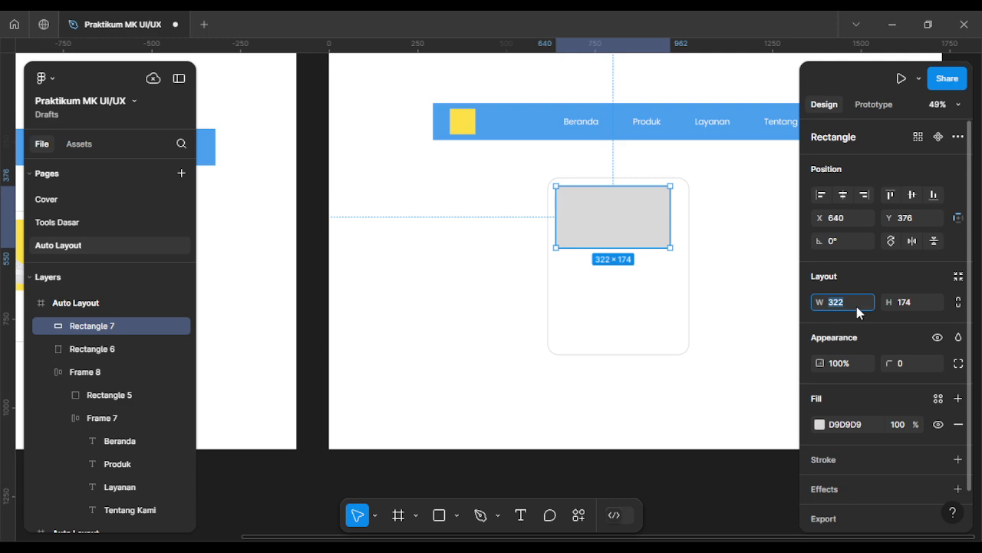
click(857, 310)
key(Return)
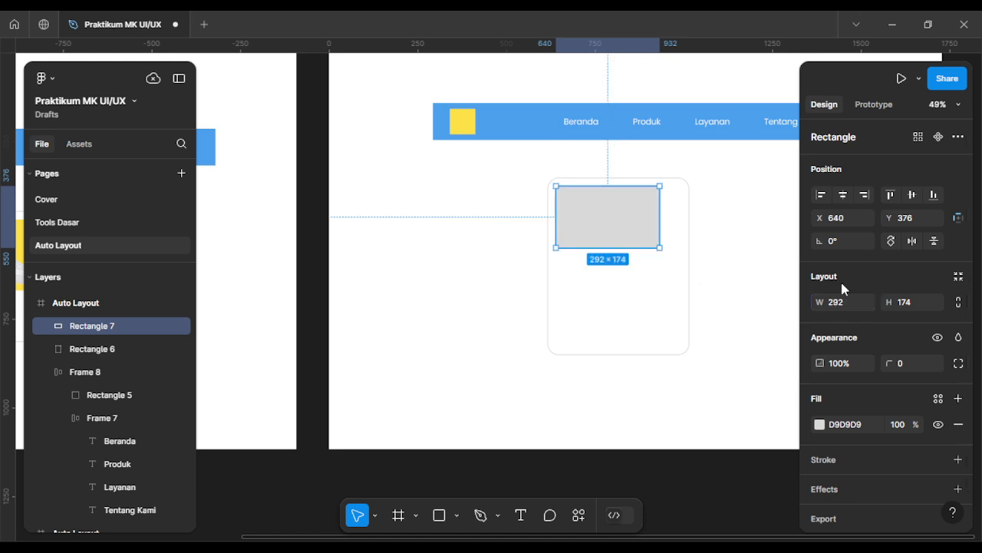
key(ctrl+z)
Step: Check the gray rectangle's side margins and widen it by 54-24 to a width of 352
key(alt)
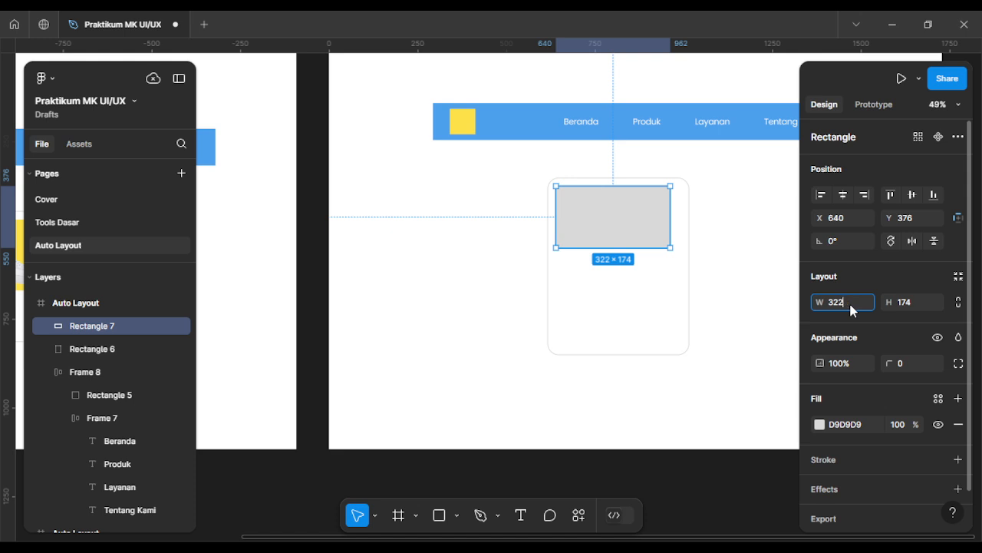
text(+54-24)
key(Return)
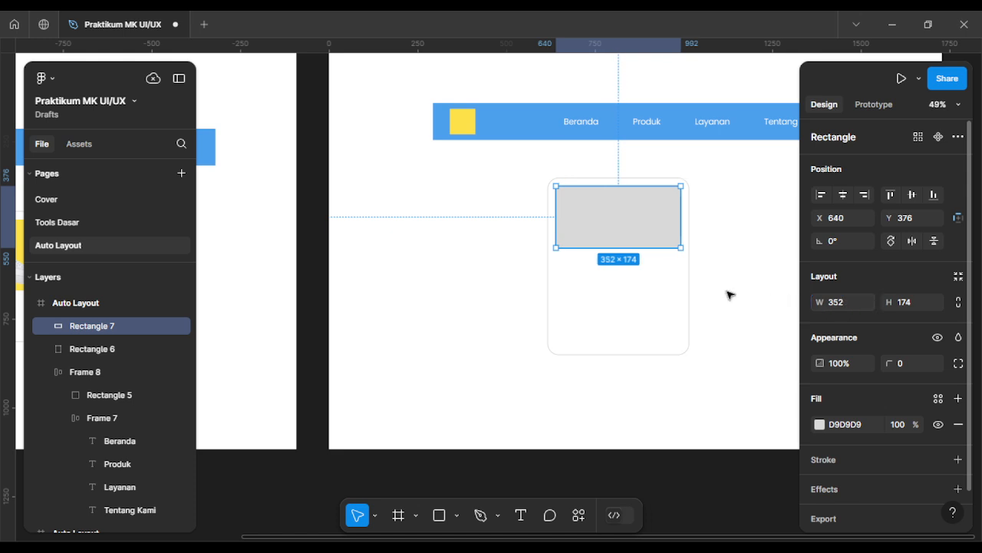
Step: Set the gray rectangle's corner radius to 16
key(Escape)
click(641, 228)
text(16)
key(Return)
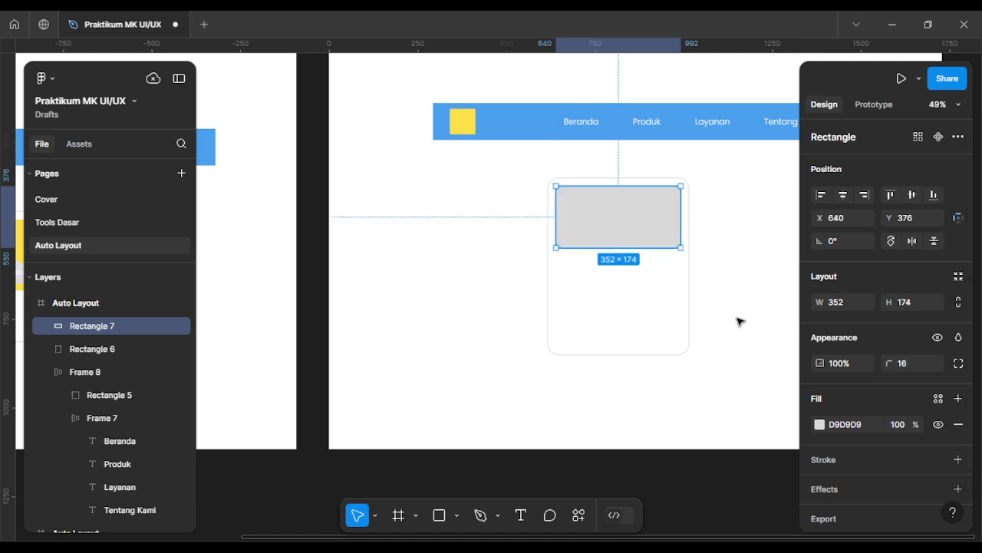
key(Escape)
Step: Check the size of the reference card's yellow rectangle and set the gray rectangle's height to 200
scroll(517, 305, left, 5)
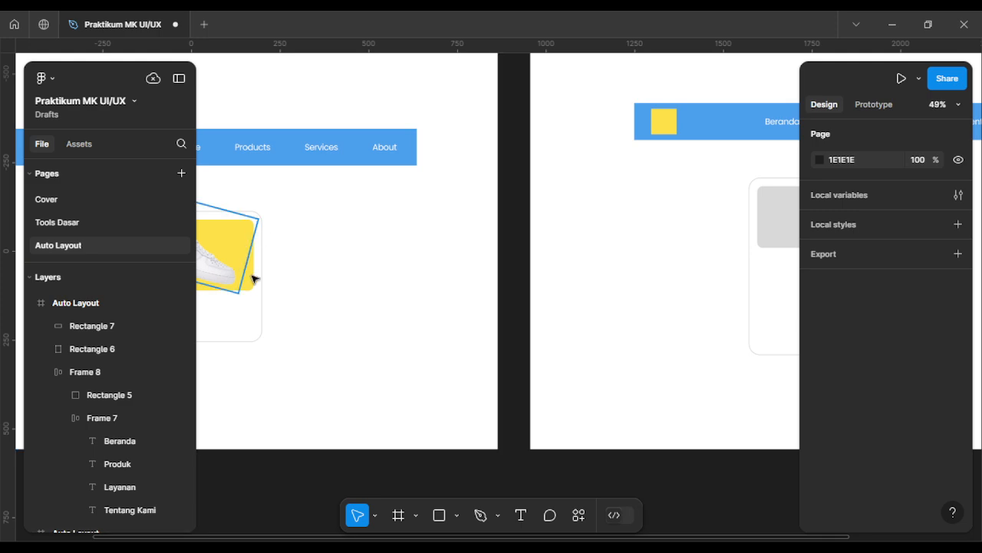
click(252, 278)
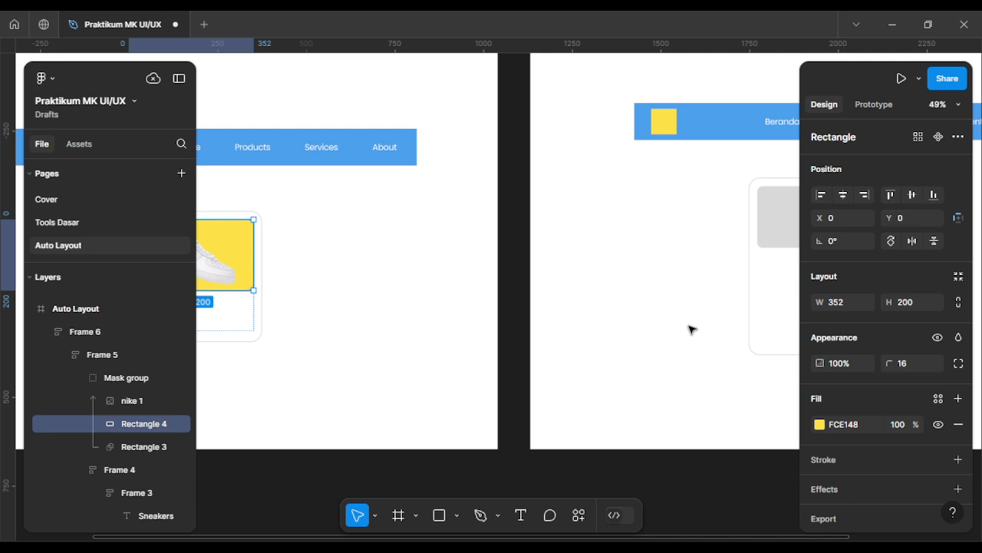
scroll(744, 230, right, 3)
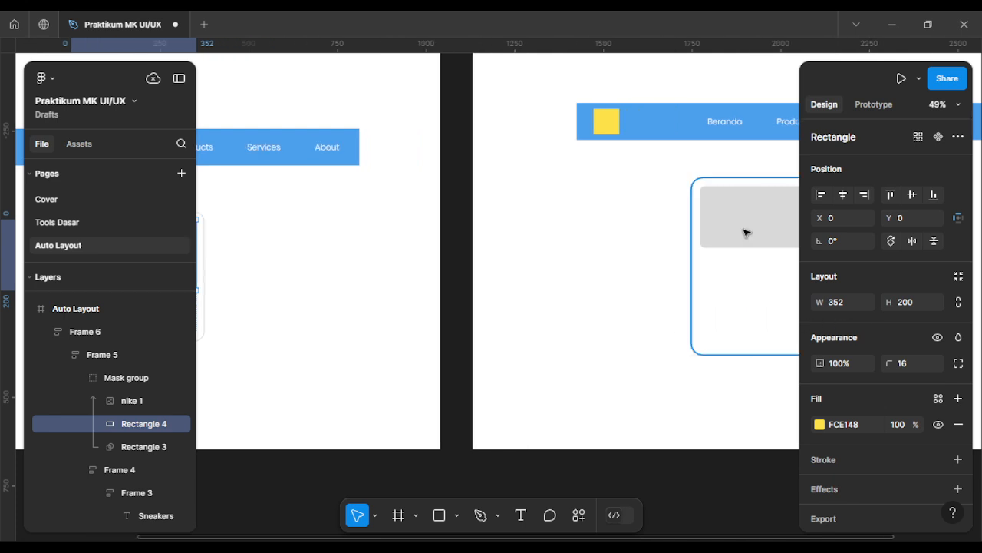
click(753, 227)
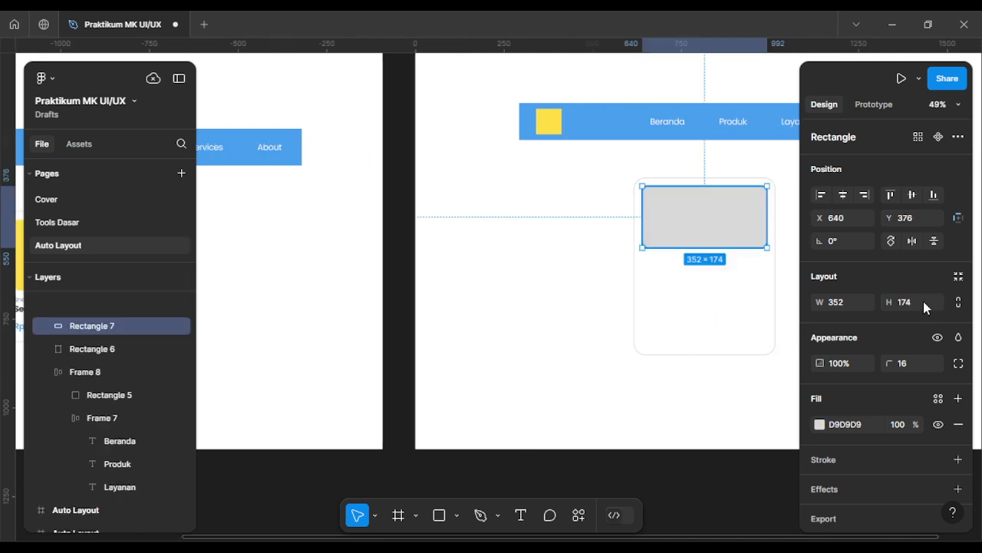
click(924, 301)
text(200)
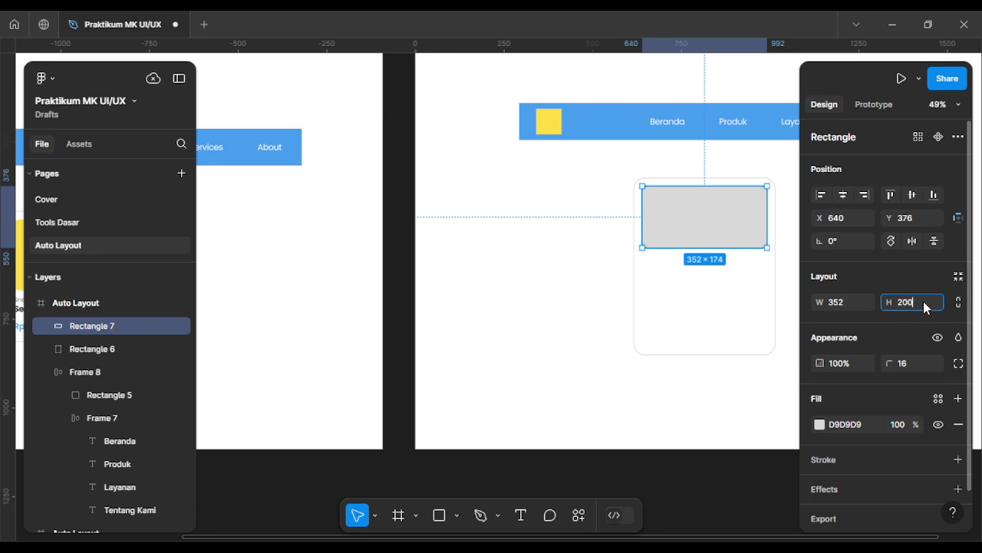
key(Return)
Step: Change the gray rectangle's fill to the yellow FCE148 already used on this page
scroll(852, 407, down, 2)
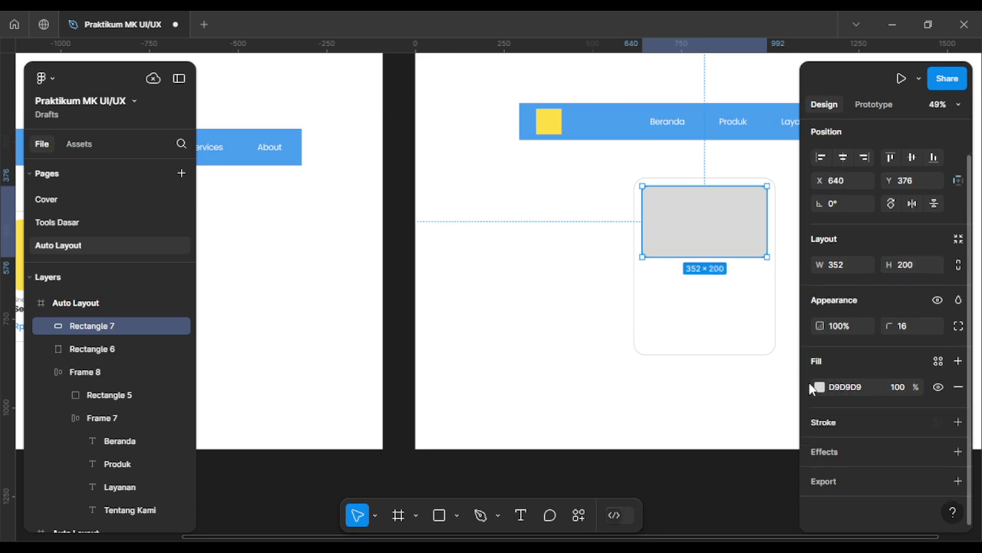
click(820, 387)
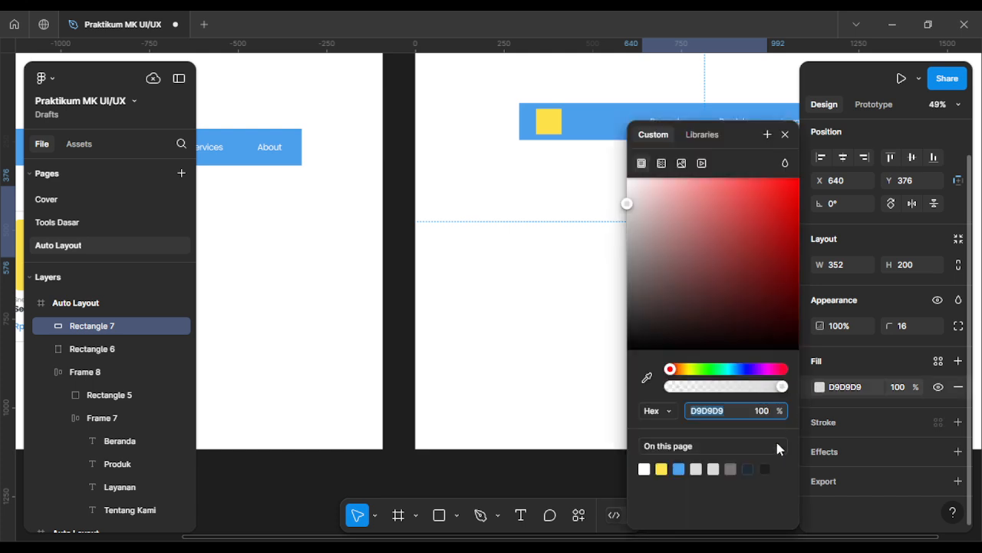
click(662, 469)
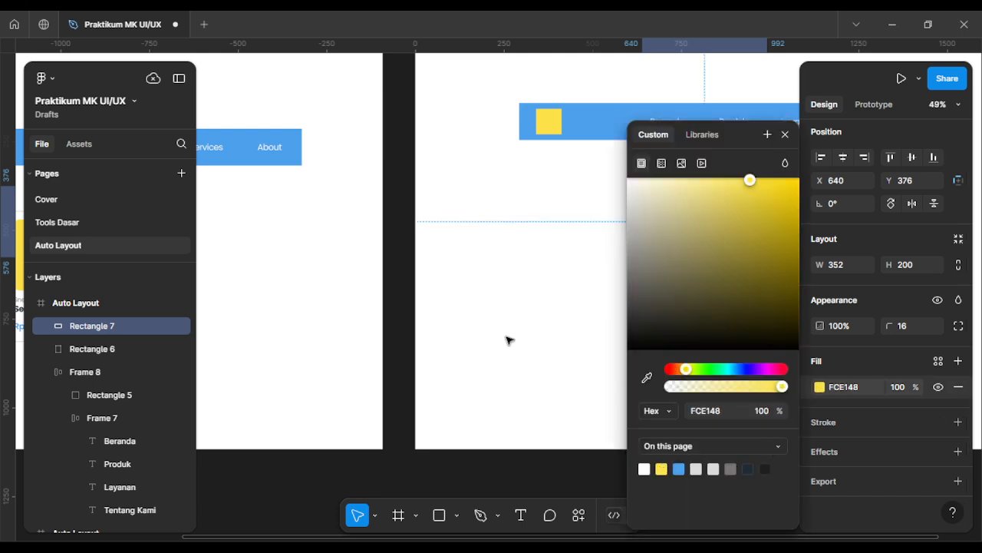
click(506, 340)
Step: Duplicate the yellow rectangle in place and turn the two stacked copies into a mask group
scroll(509, 340, right, 1)
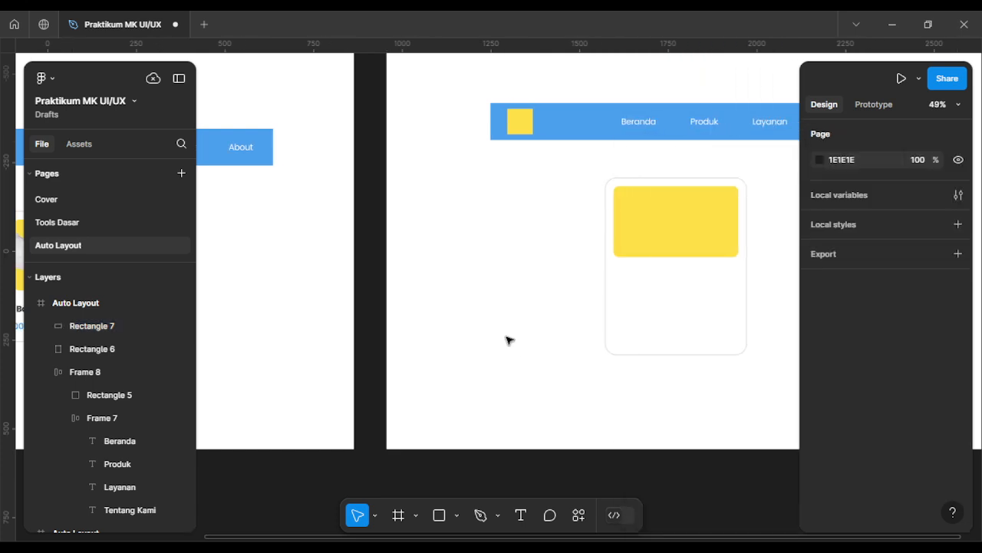
click(693, 219)
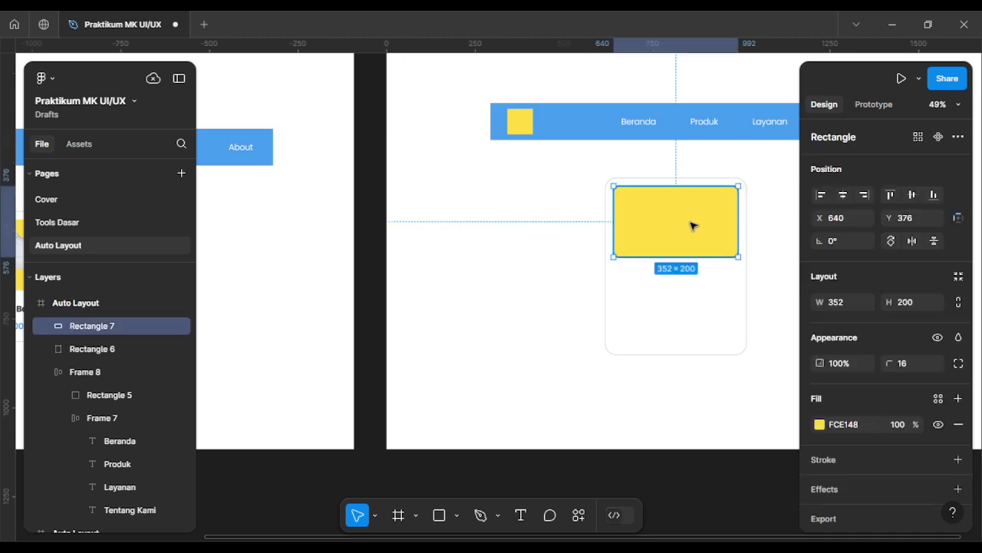
key(ctrl+c)
key(ctrl+v)
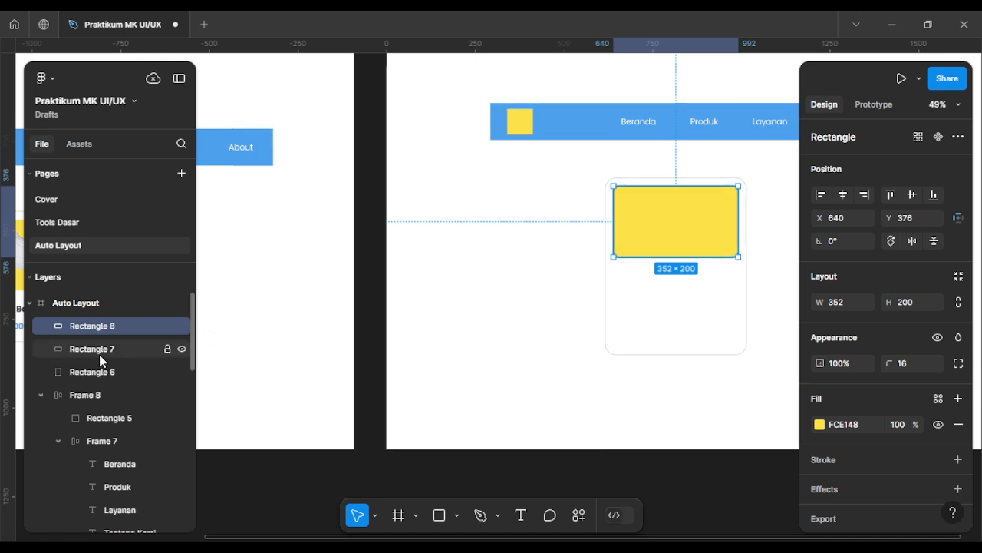
shift+click(99, 349)
right_click(678, 232)
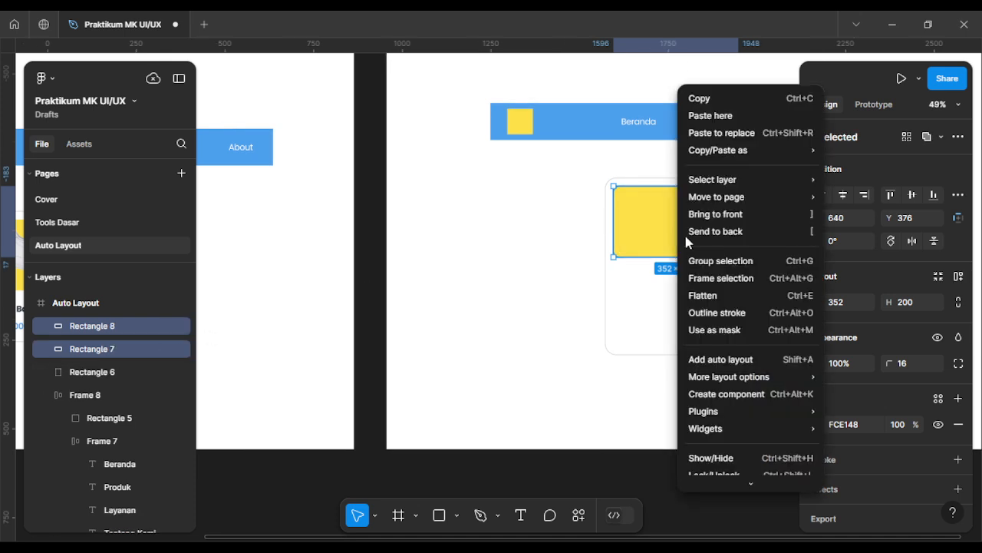
click(726, 340)
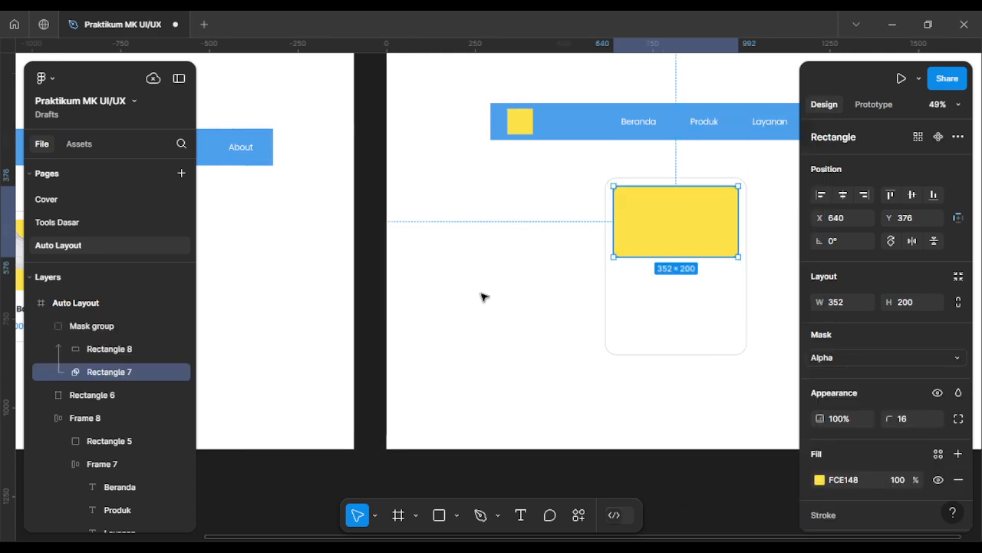
Step: Copy the nike 1 shoe image from the reference card into the new mask group, above the yellow rectangle
scroll(483, 295, down, 3)
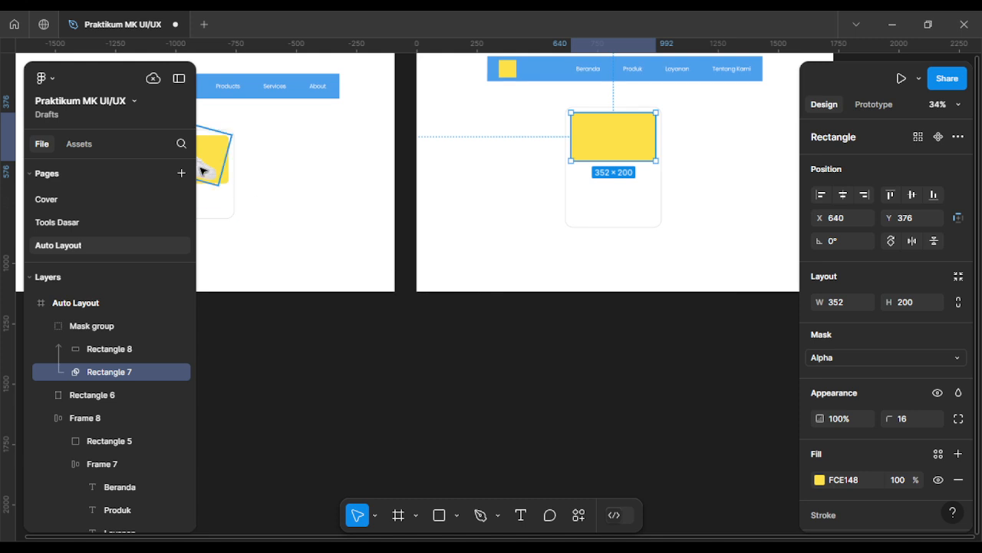
click(202, 170)
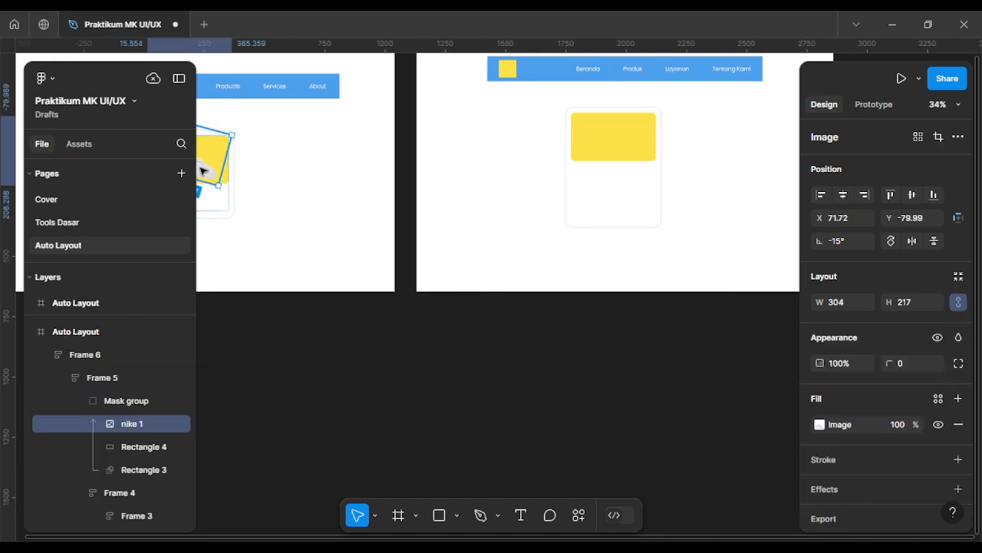
click(614, 131)
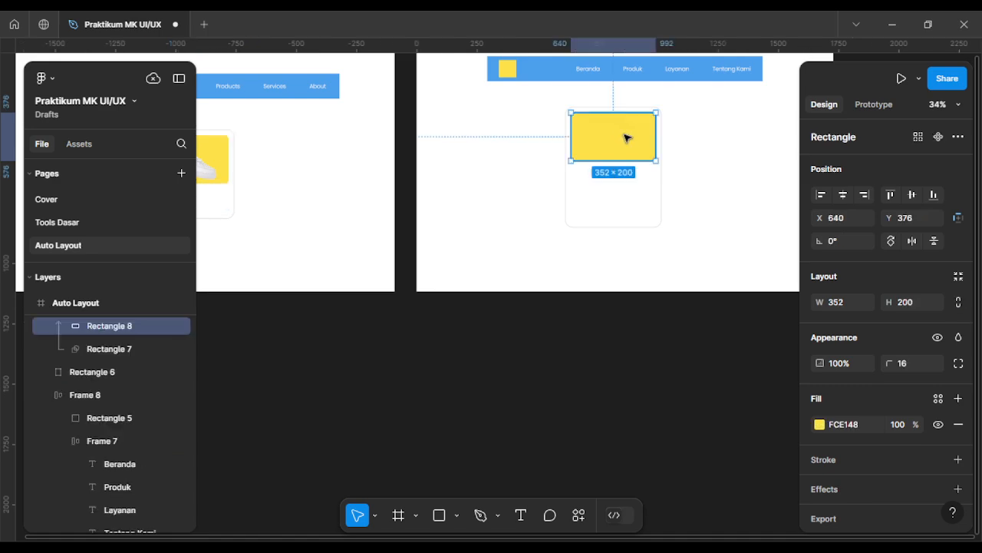
key(ctrl+v)
scroll(625, 141, right, 2)
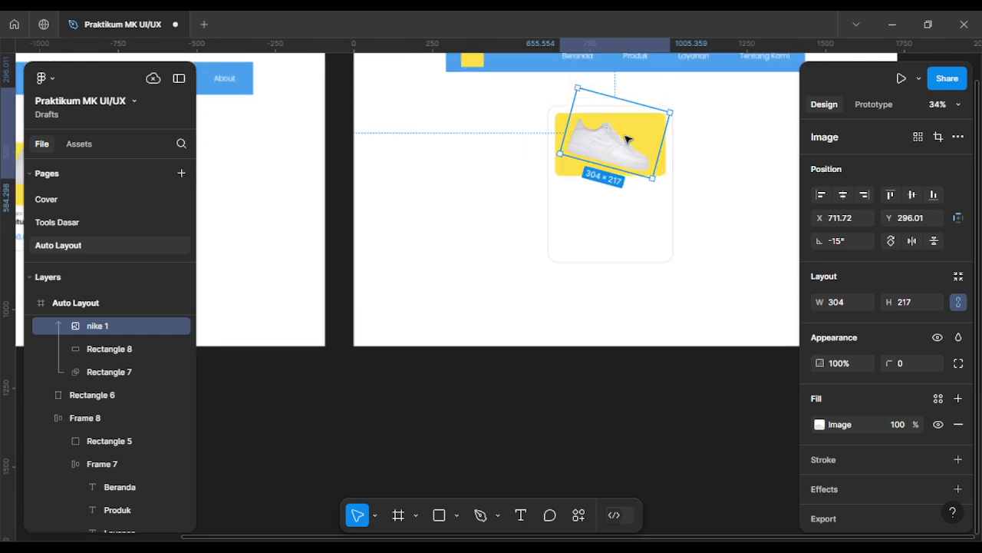
scroll(625, 139, up, 3)
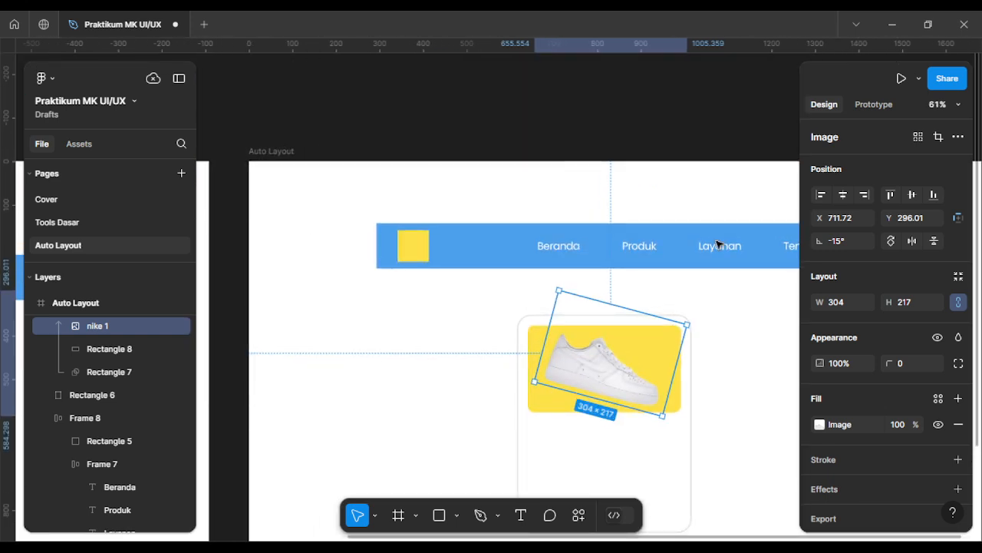
Step: Try the nike 1 shoe image at 0° rotation and return it to -15°
scroll(719, 246, down, 3)
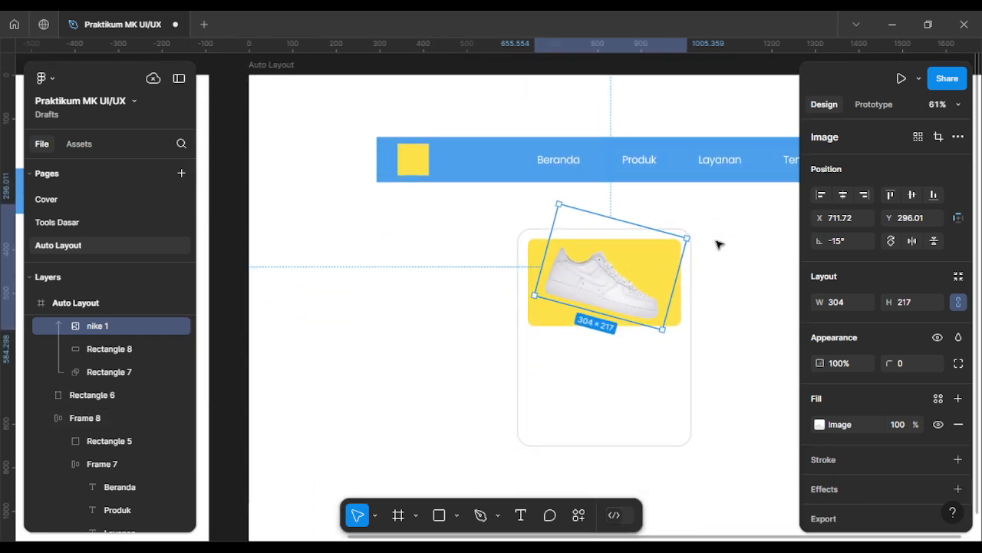
click(849, 245)
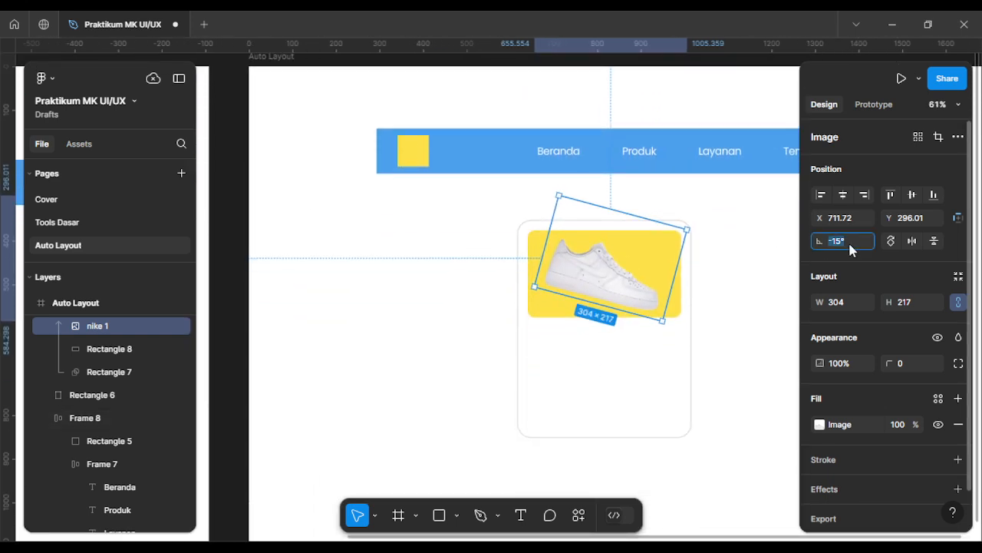
text(0)
key(Return)
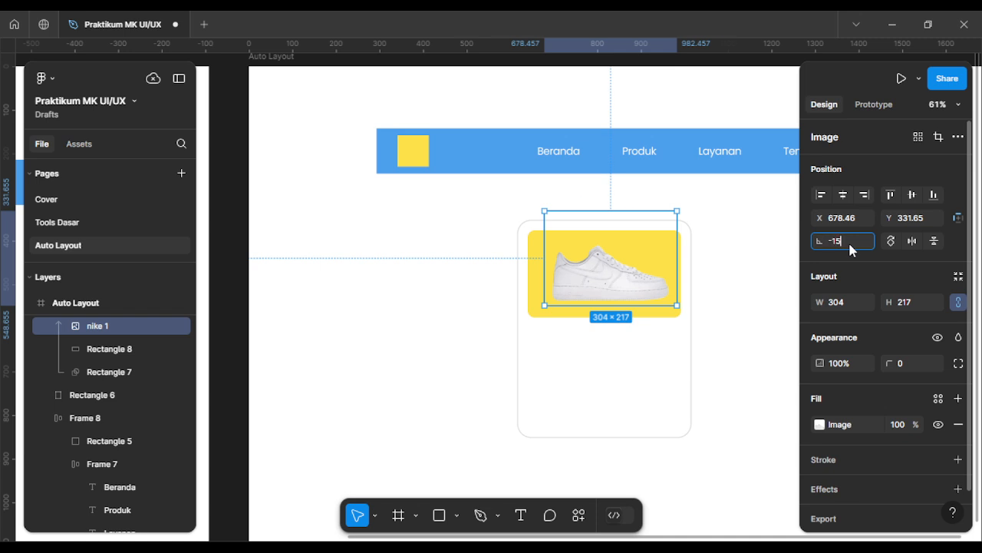
key(Return)
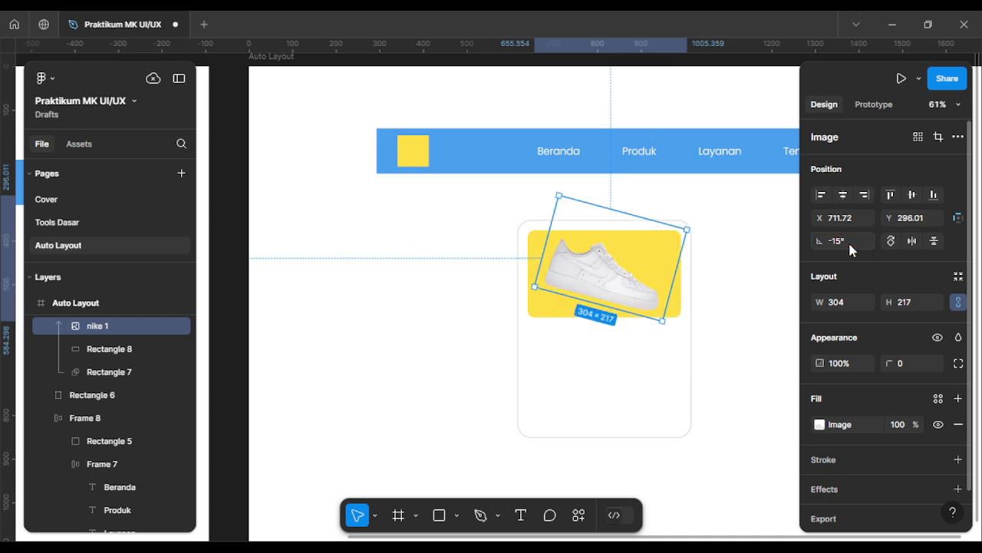
click(726, 300)
scroll(726, 300, down, 2)
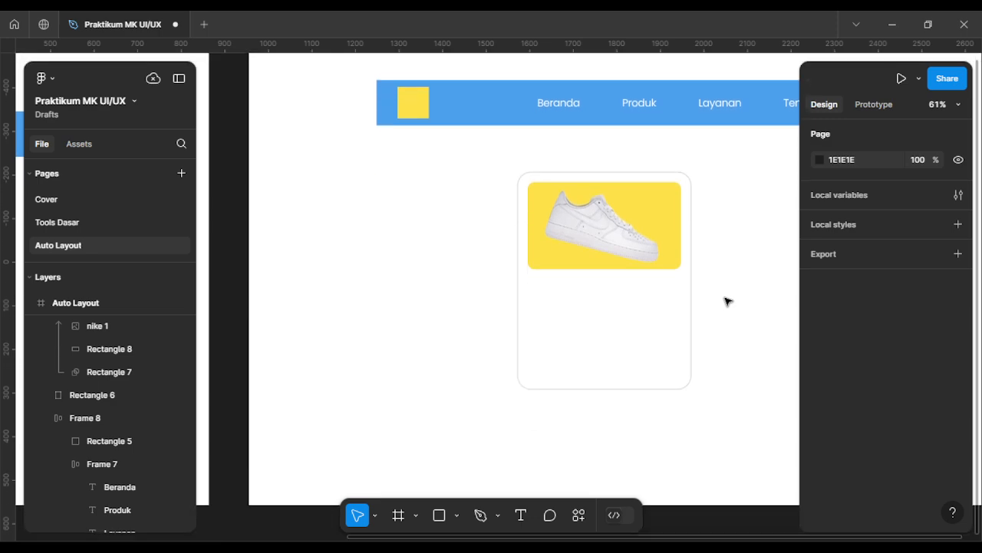
Step: Add the text "Sneakers" inside the new card, just below the yellow shoe image
scroll(726, 300, right, 5)
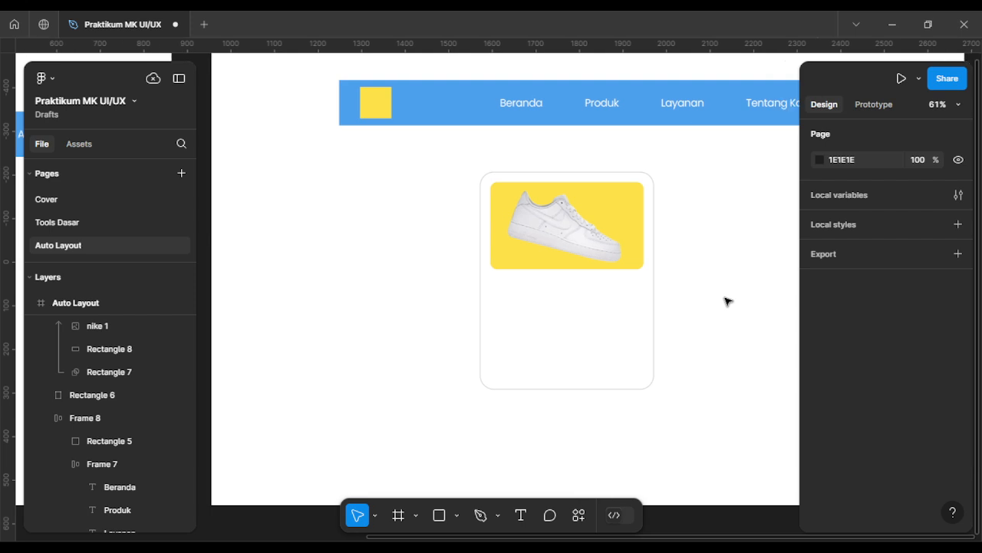
scroll(726, 300, left, 4)
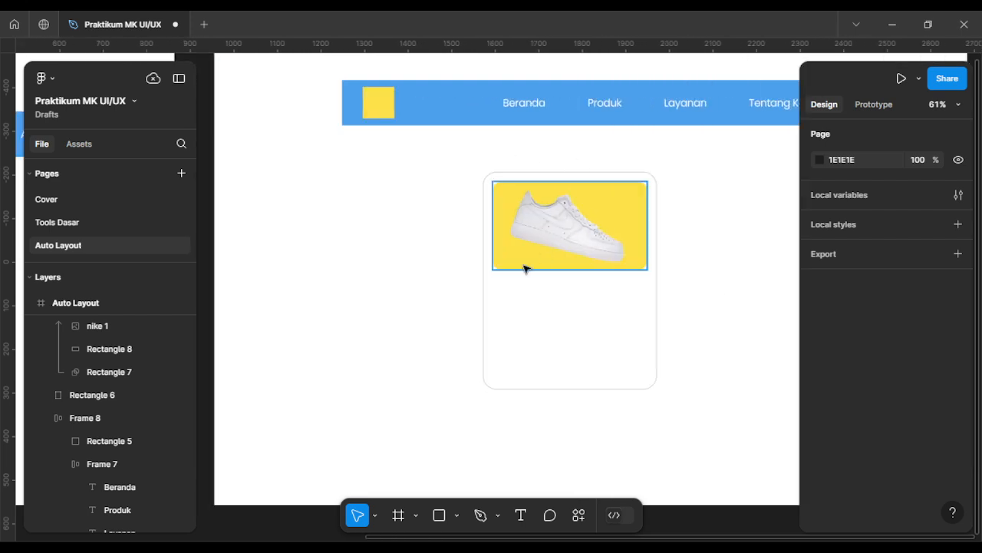
key(t)
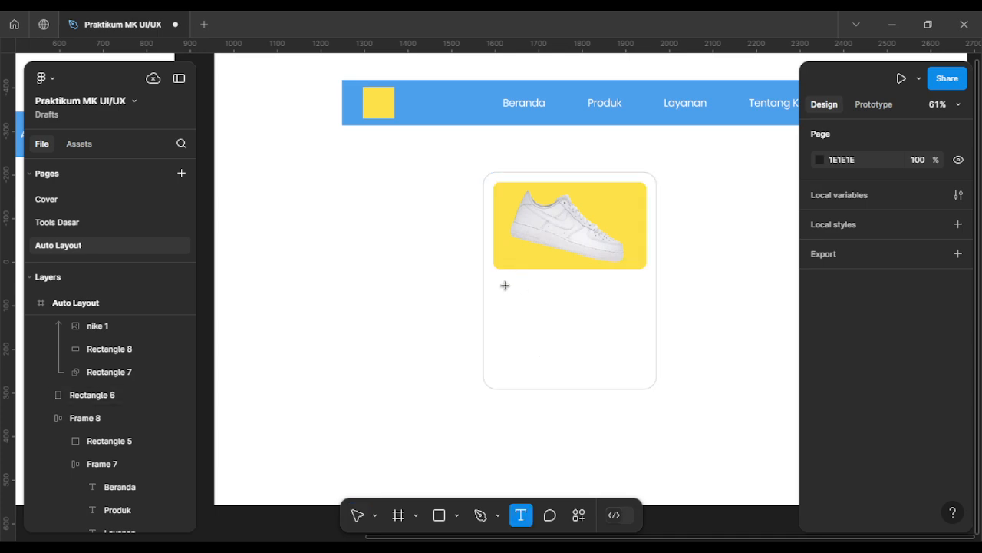
click(580, 321)
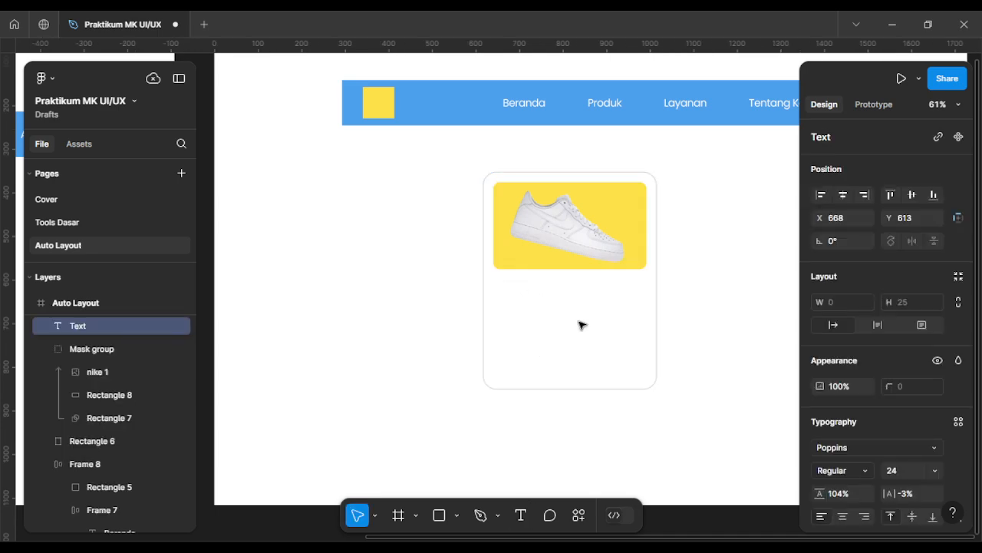
text(Sneaker)
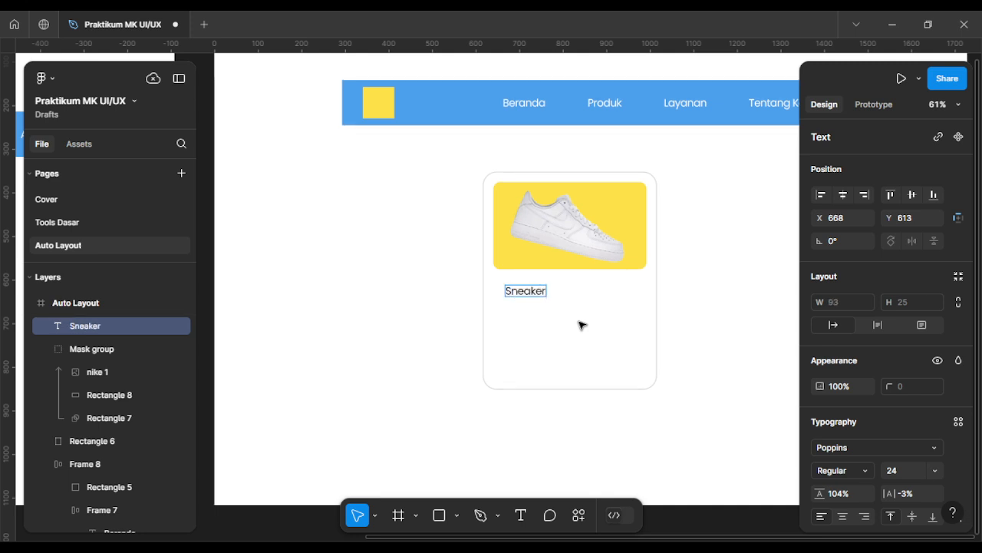
text(s)
key(Escape)
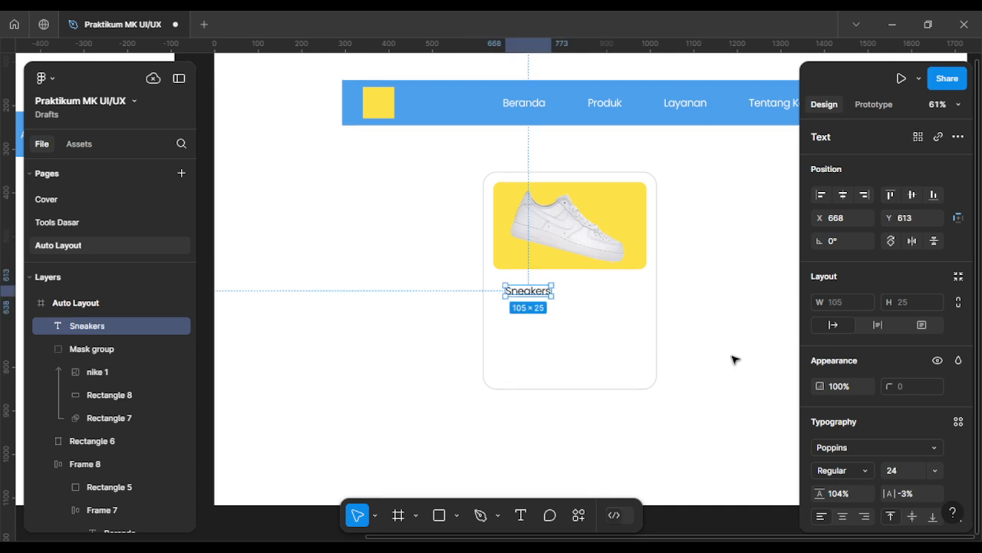
Step: Set the "Sneakers" text to size 18 and give it a gray fill, 736B6B
scroll(848, 410, down, 5)
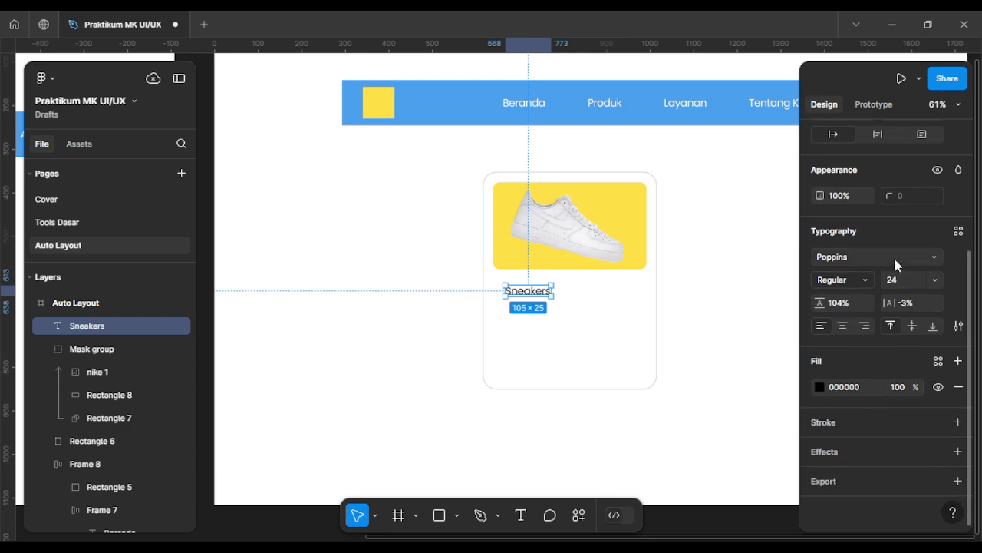
click(899, 281)
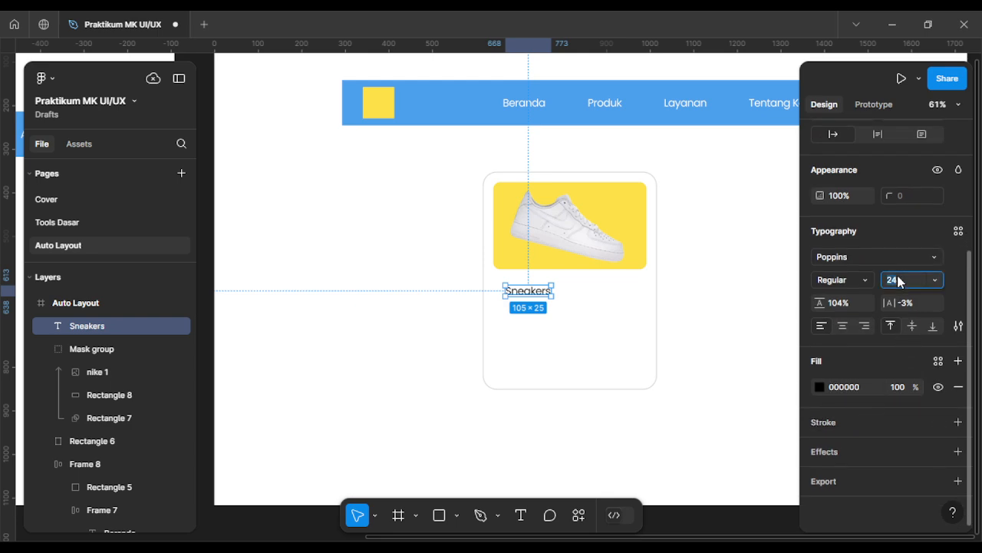
text(18)
key(Return)
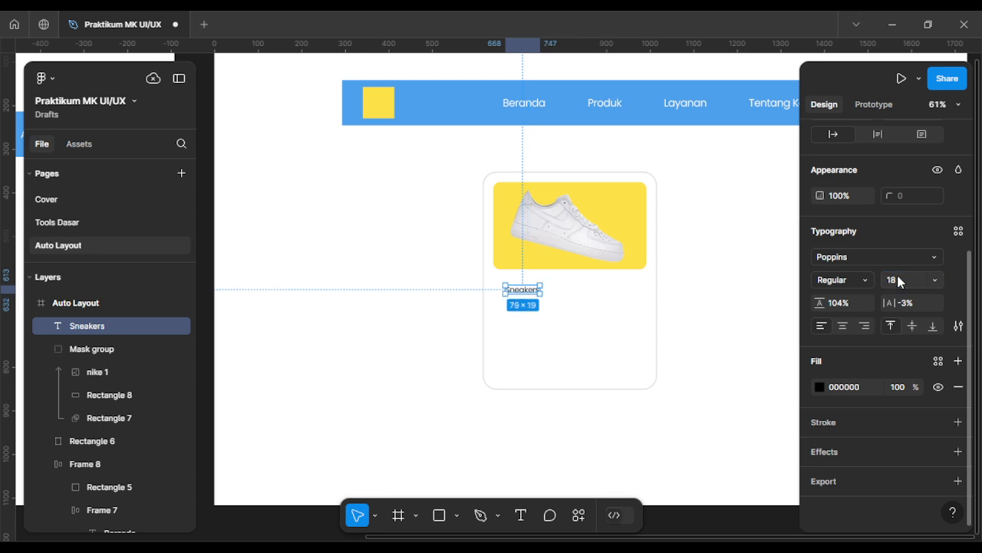
click(818, 389)
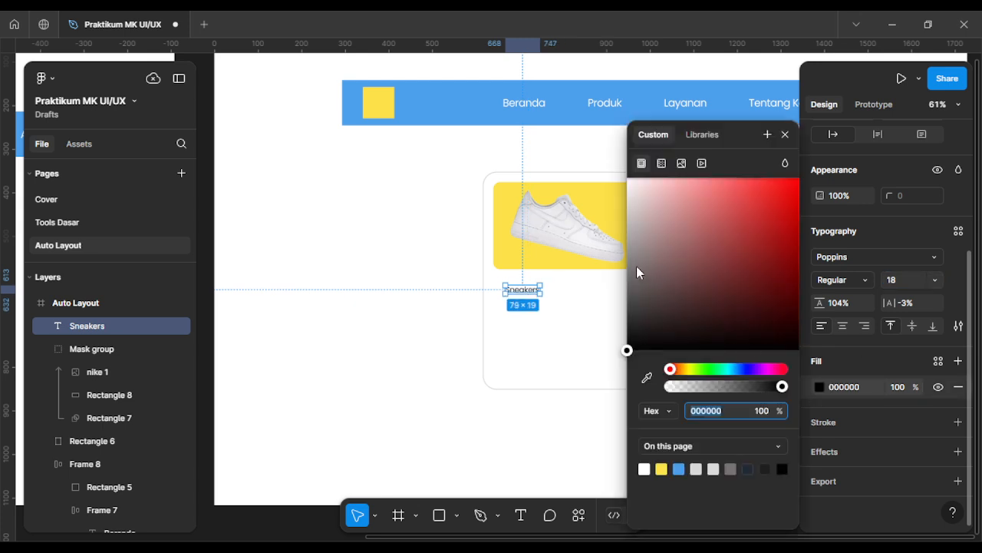
mouse_move(637, 266)
mouse_down()
mouse_move(628, 254)
mouse_move(639, 277)
mouse_up()
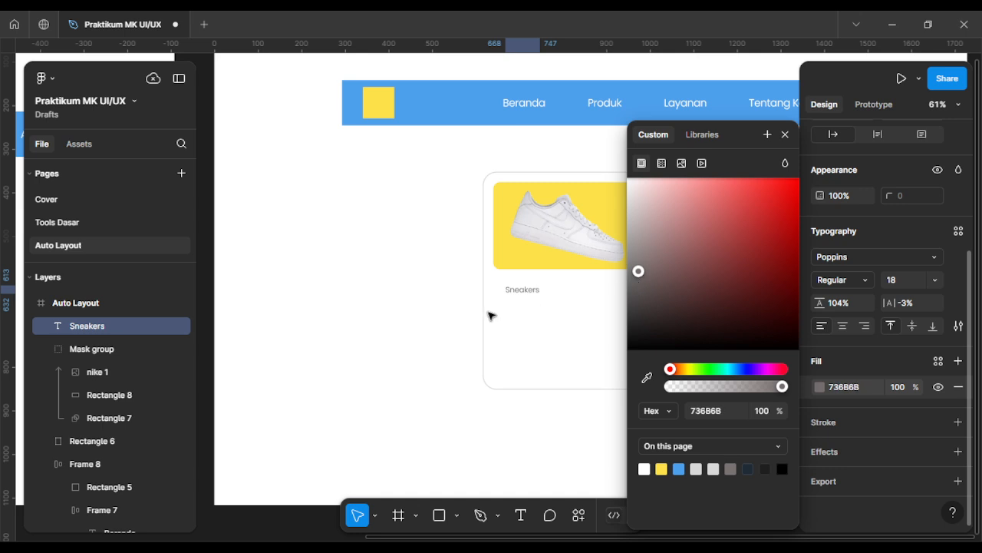
click(473, 316)
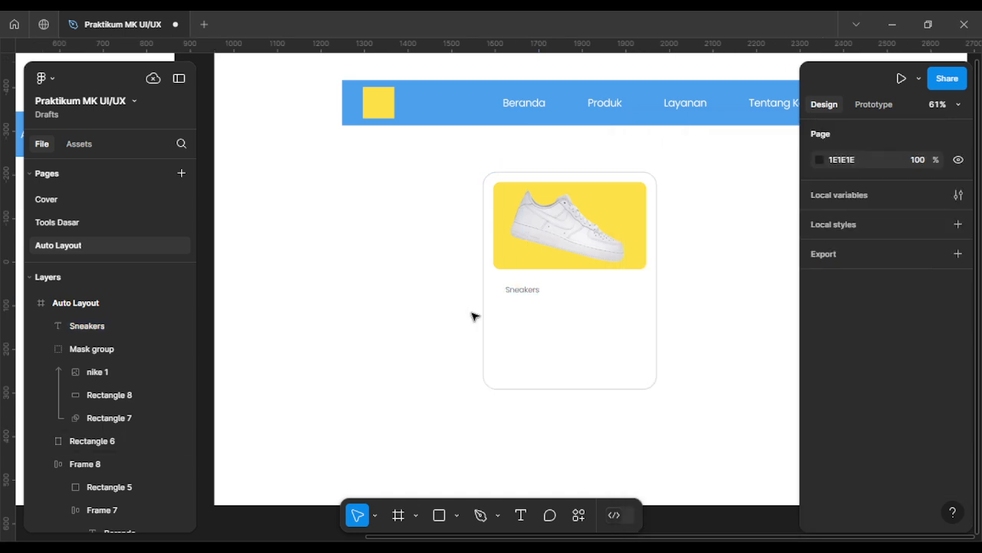
Step: Move the "Sneakers" text to X 640, Y 600, flush with the yellow rectangle's left edge
click(535, 292)
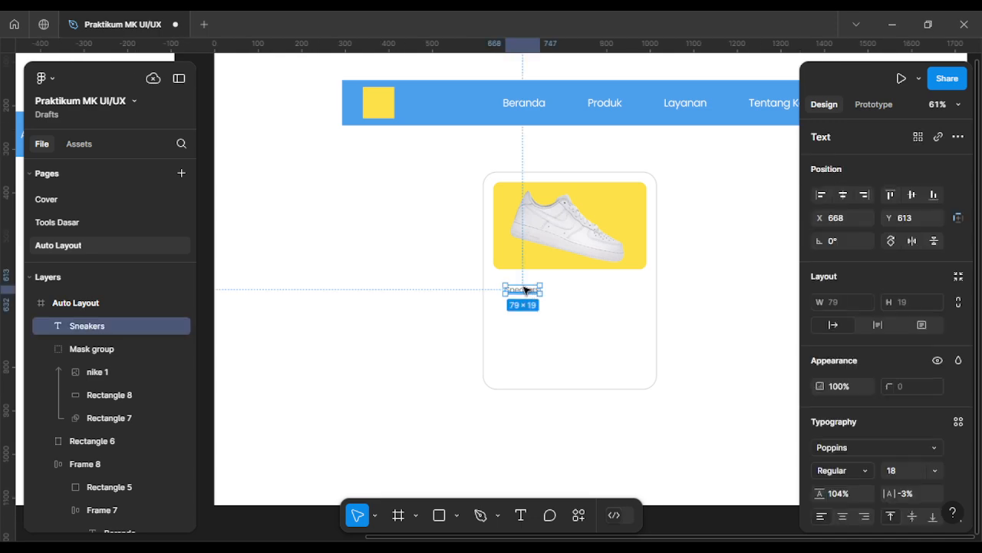
drag(526, 289, 527, 289)
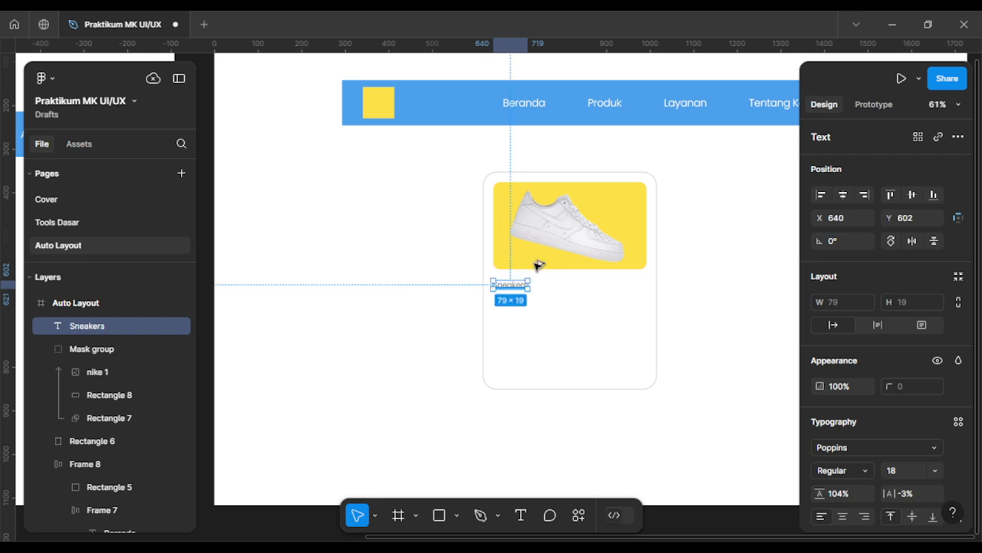
key(alt)
key(Up)
key(Up)
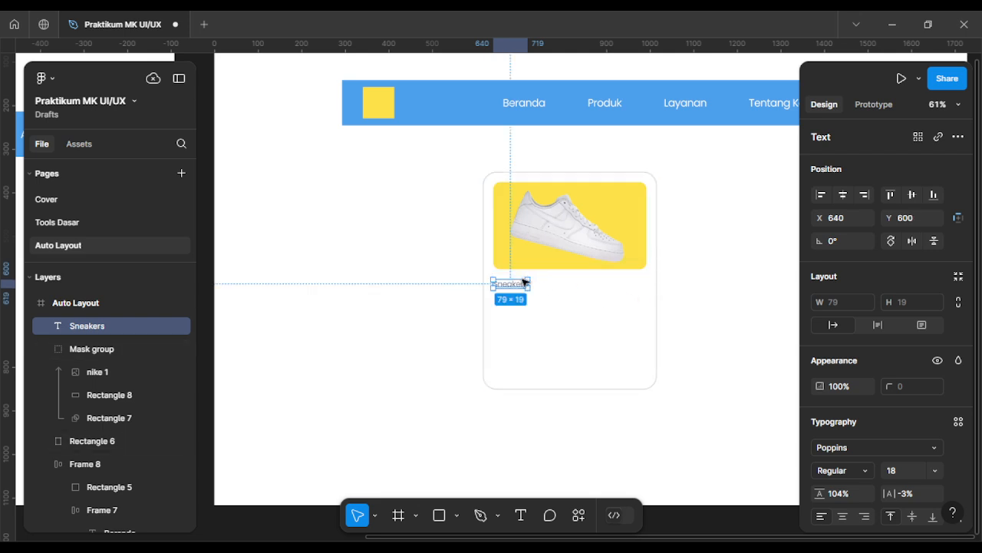
Step: Duplicate the "Sneakers" text directly below the original and nudge the copy down to Y 623
key(alt)
drag(526, 285, 526, 294)
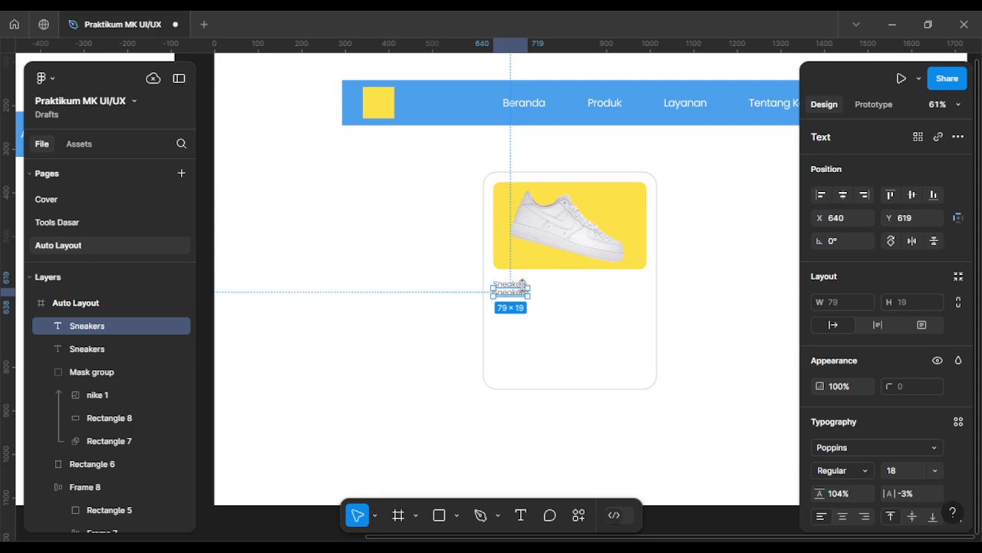
scroll(523, 284, up, 2)
key(Down)
key(Down)
key(Down)
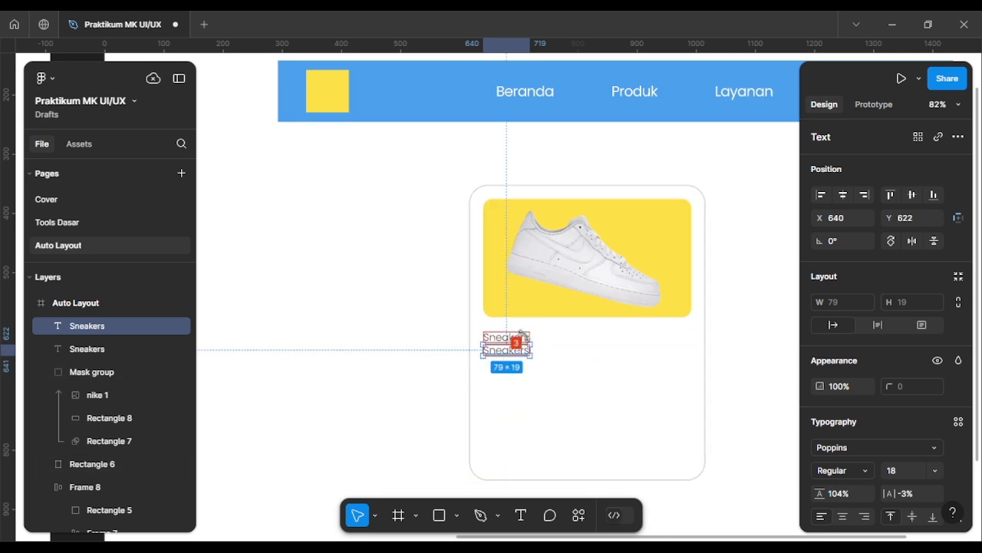
key(Down)
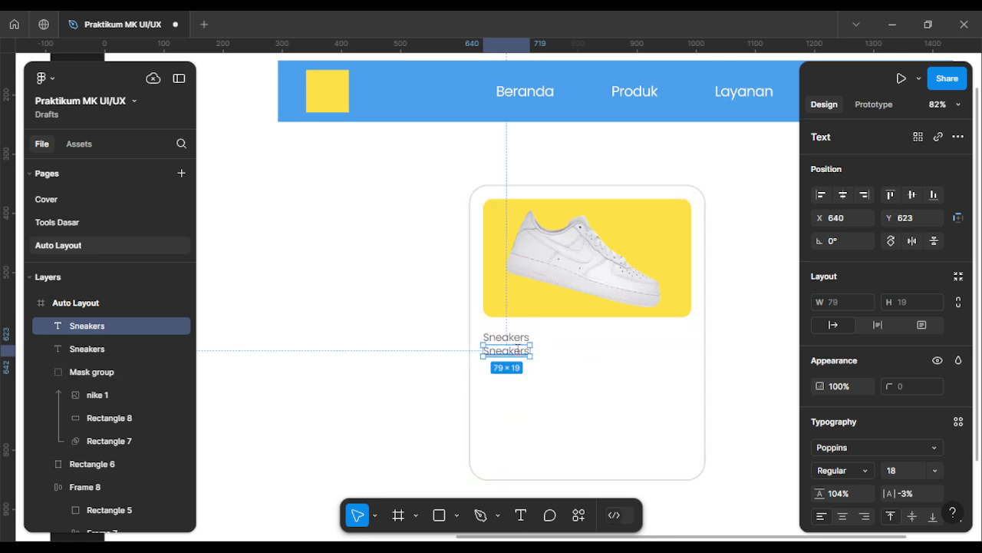
Step: Replace the duplicated text's wording with "Sepatu Bangus Banget"
double_click(517, 350)
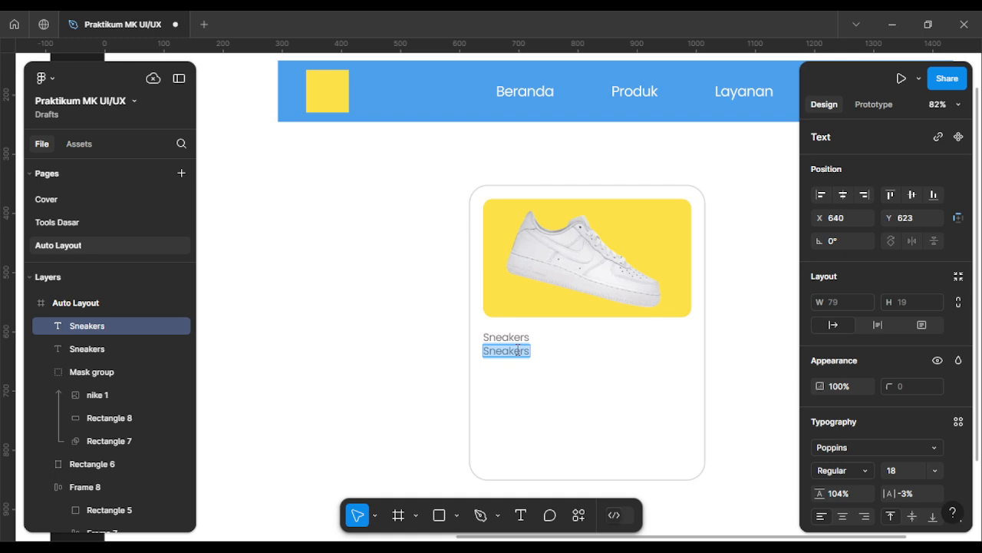
text(Sepatu Bangu)
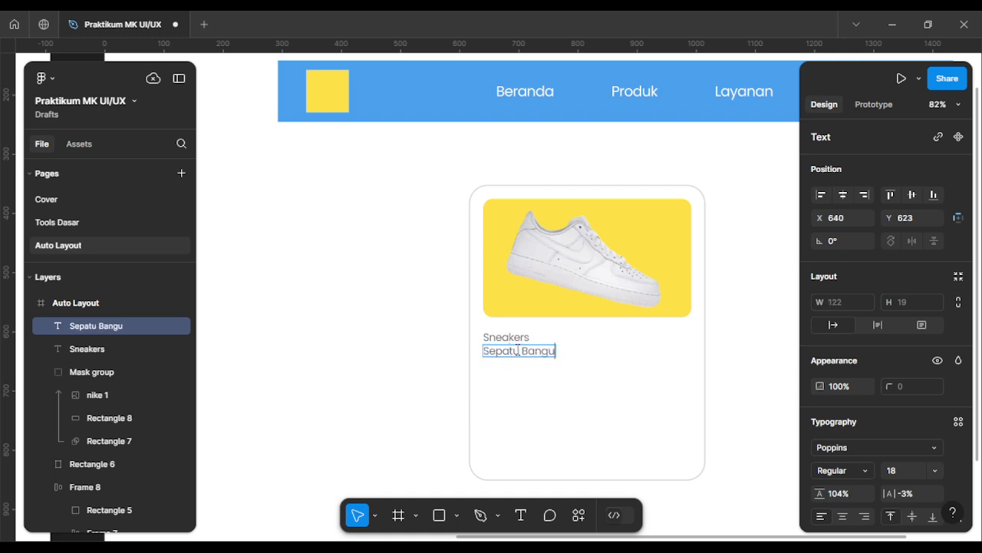
text(s Bange)
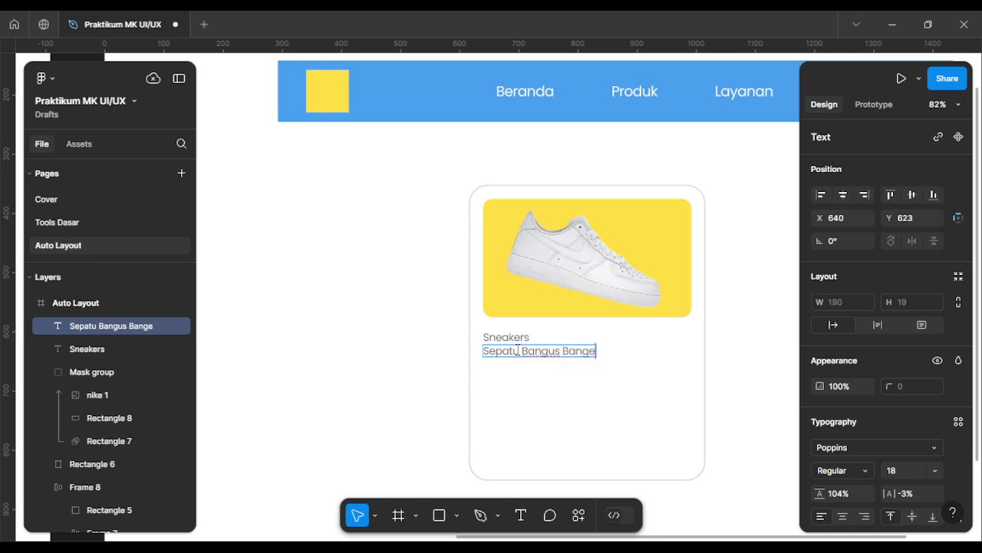
text(t)
key(Escape)
Step: Change the fill of the "Sepatu Bangus Banget" text to the dark 1E1E1E already used on this page
scroll(866, 427, down, 3)
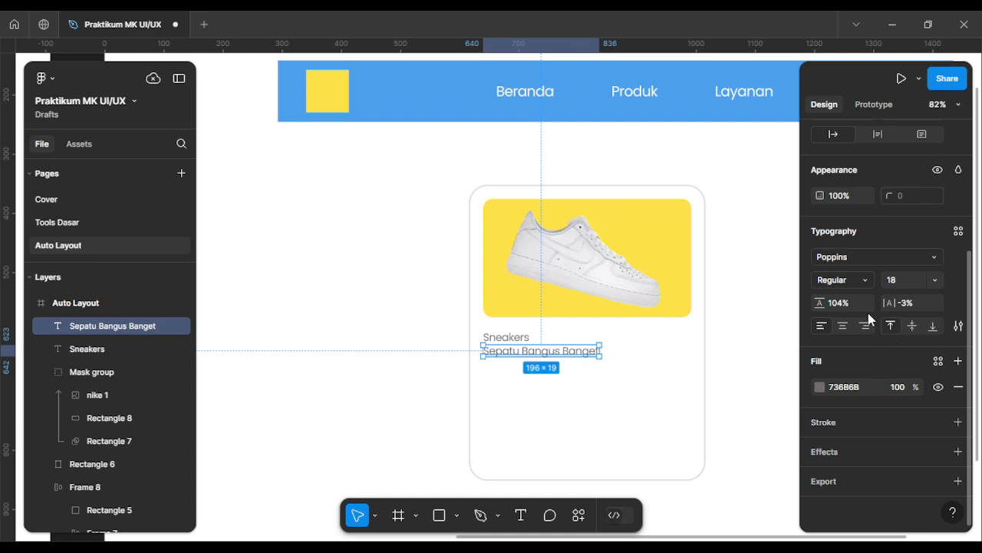
click(820, 387)
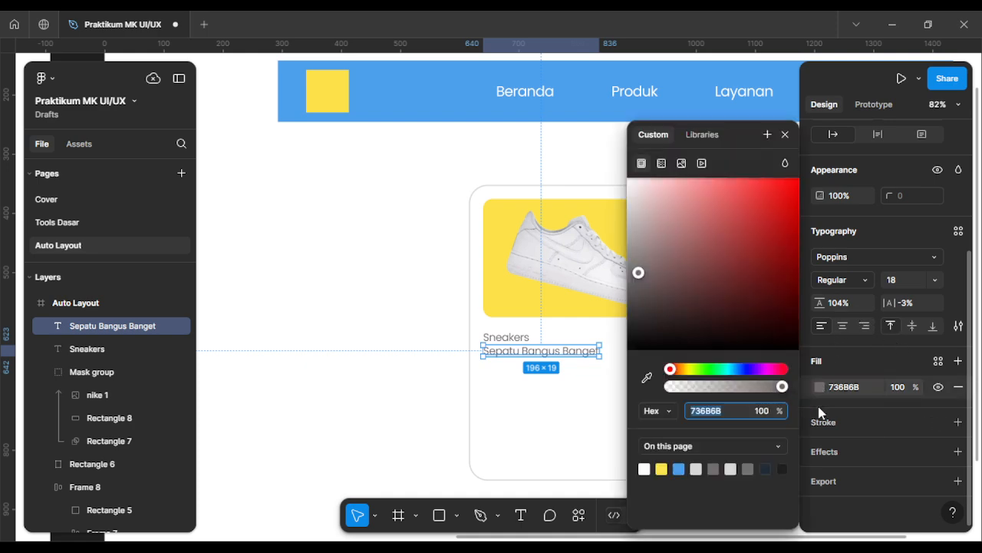
click(783, 467)
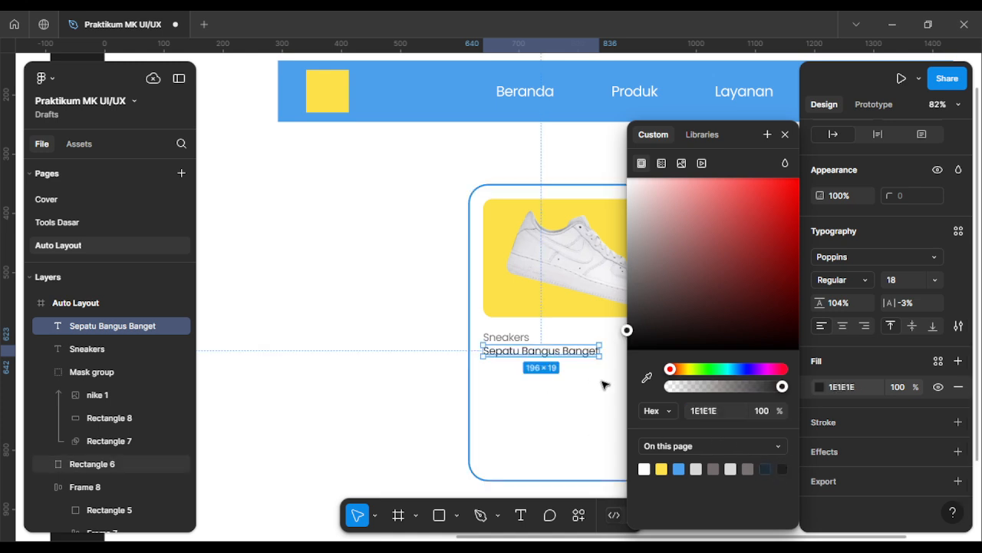
Step: Make the "Sepatu Bangus Banget" title Bold at size 24
click(868, 281)
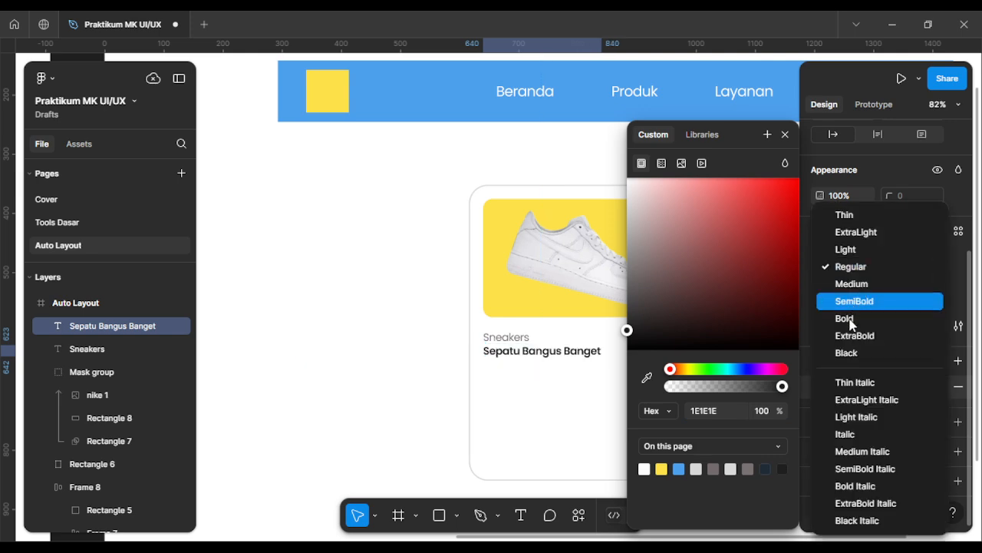
click(852, 324)
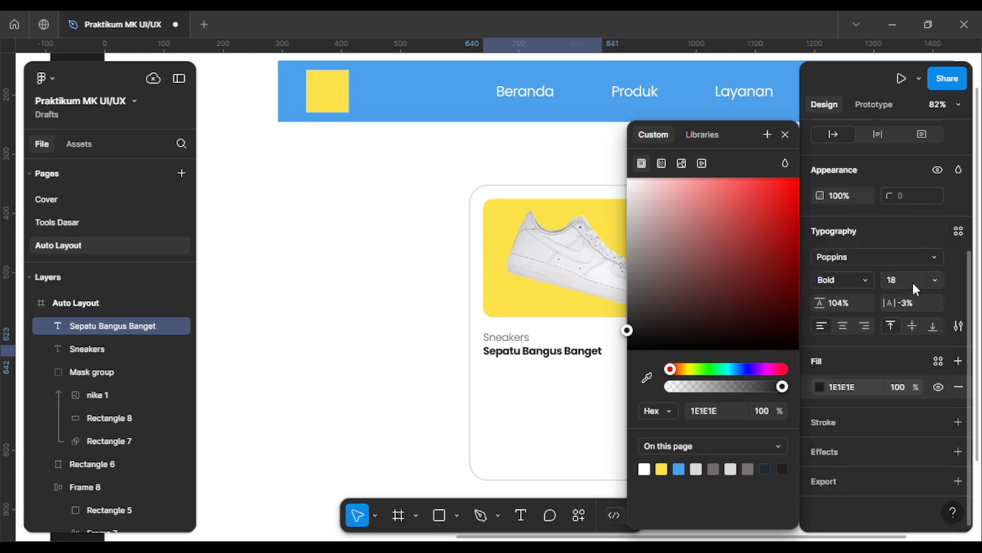
click(912, 283)
text(24)
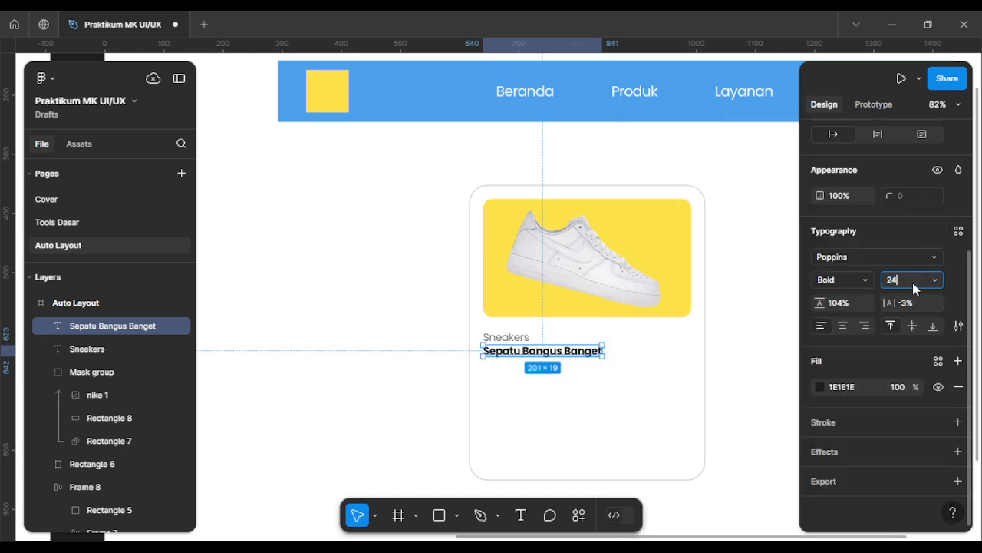
key(Return)
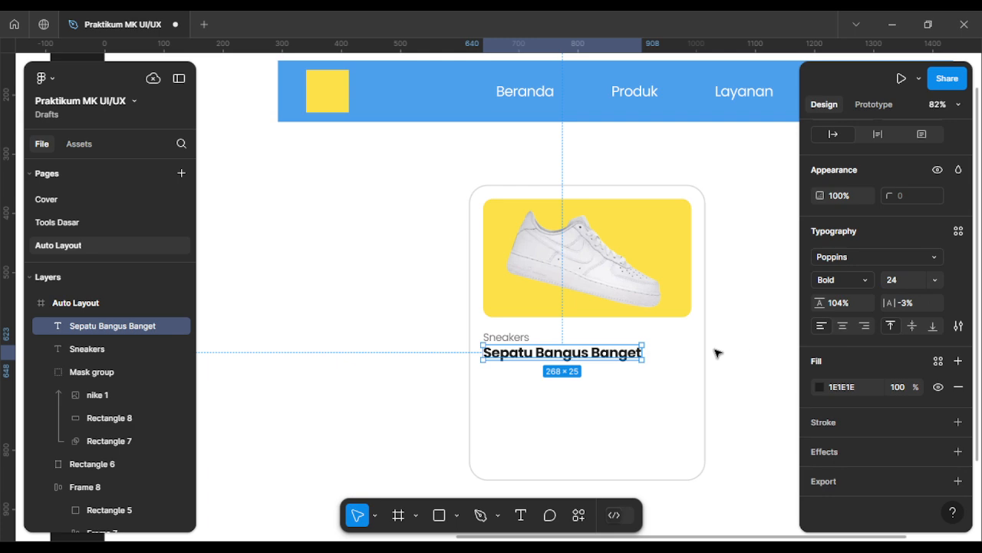
key(Escape)
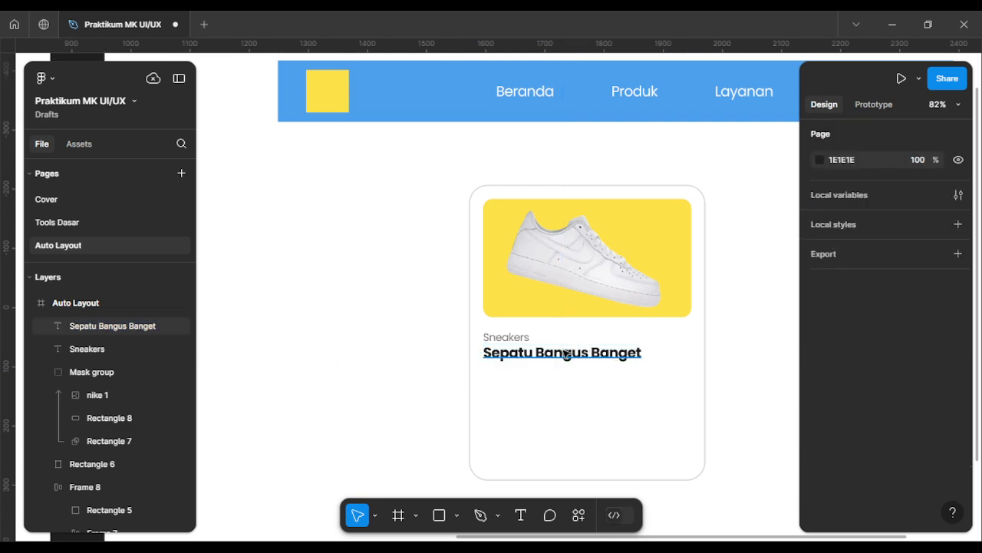
click(524, 357)
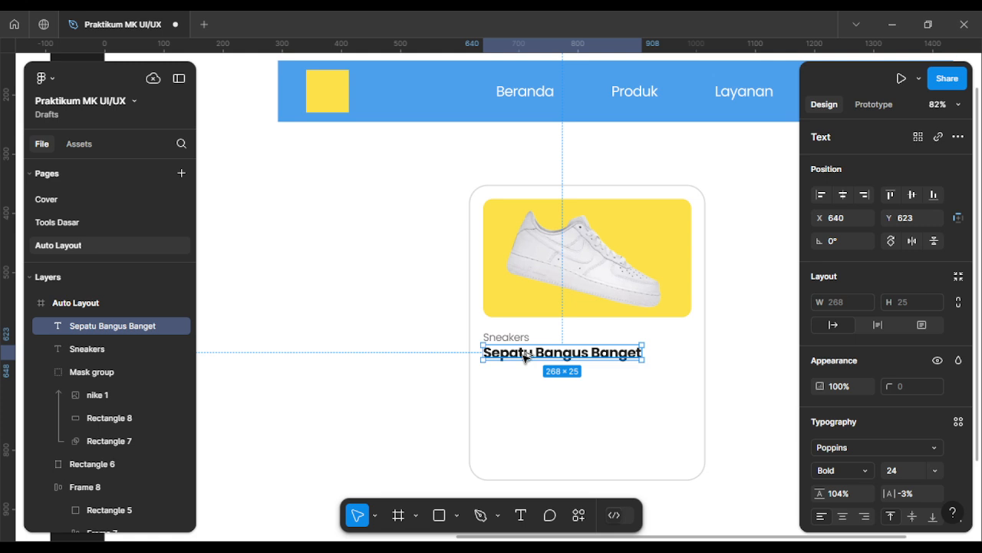
Step: Duplicate the "Sepatu Bangus Banget" title directly below the original and nudge the copy to Y 672
drag(525, 355, 526, 391)
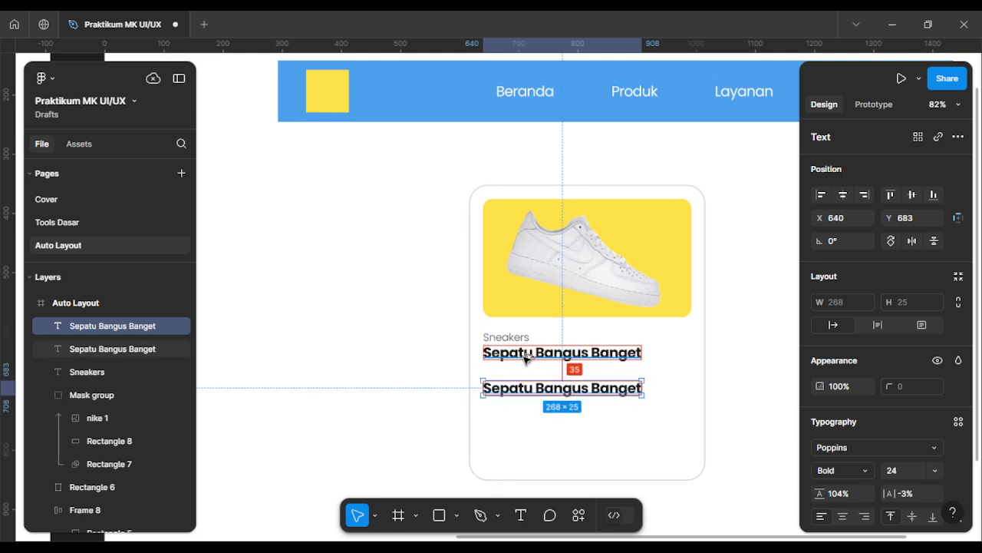
key(shift+Up)
key(Up)
key(Up)
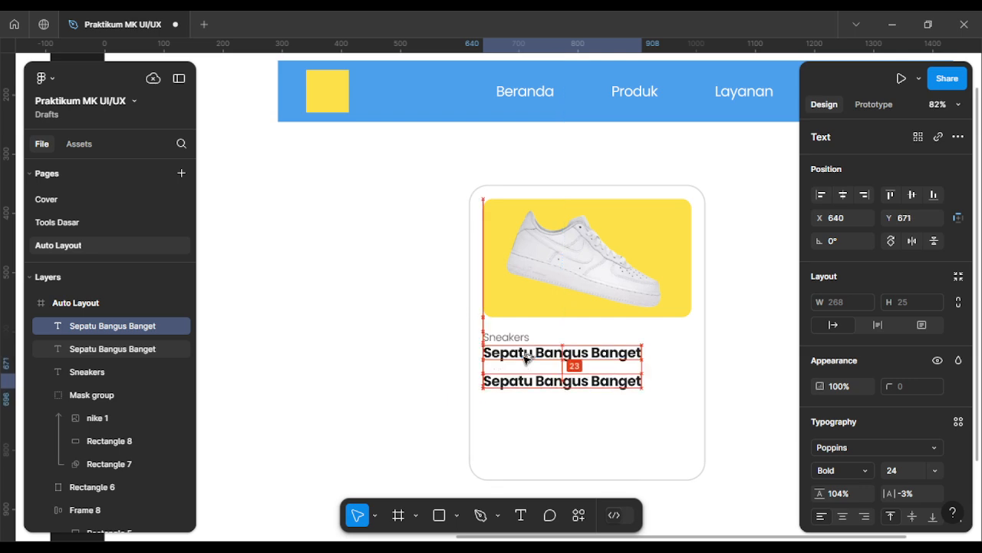
key(Down)
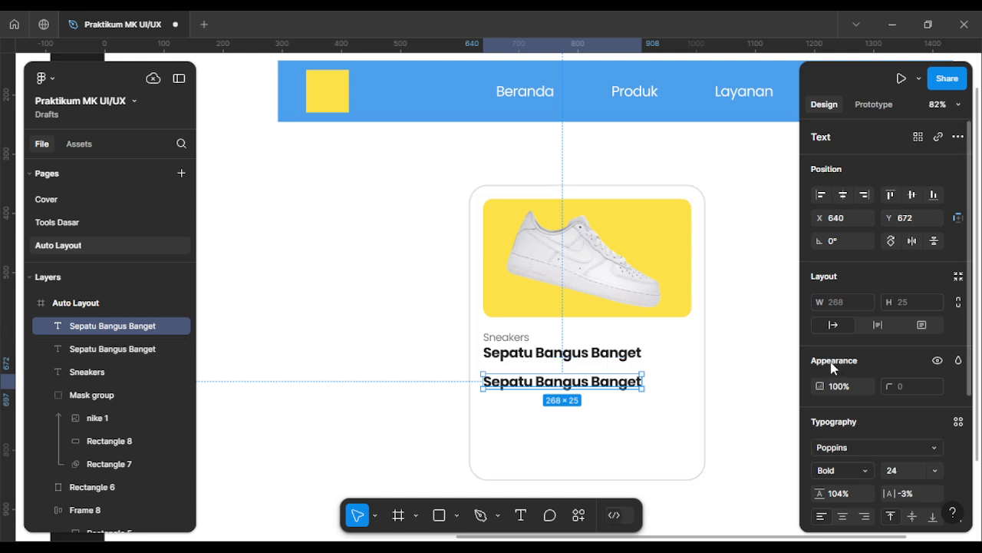
Step: Make the duplicated title SemiBold and change its fill to the blue 4DA0ED already used on this page
click(842, 470)
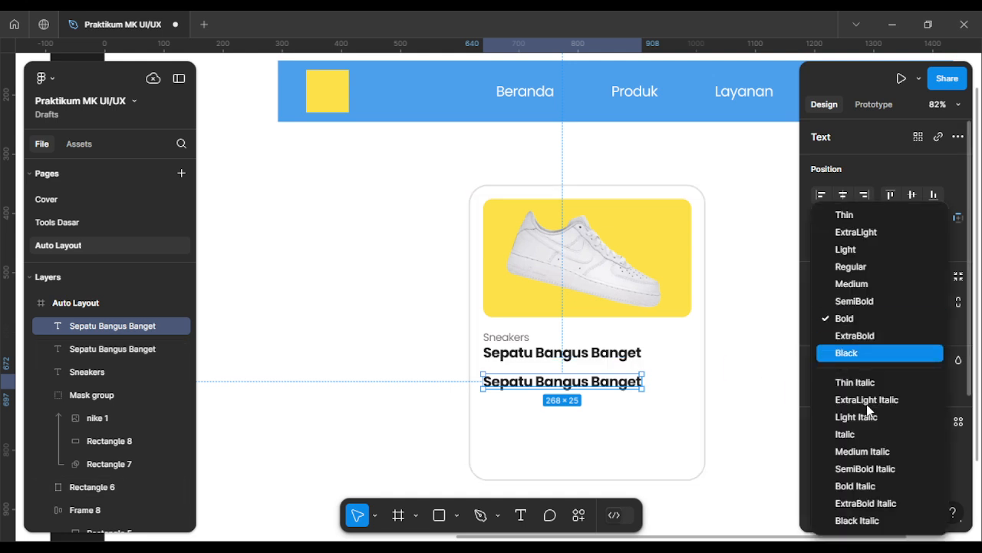
click(854, 301)
scroll(854, 322, down, 3)
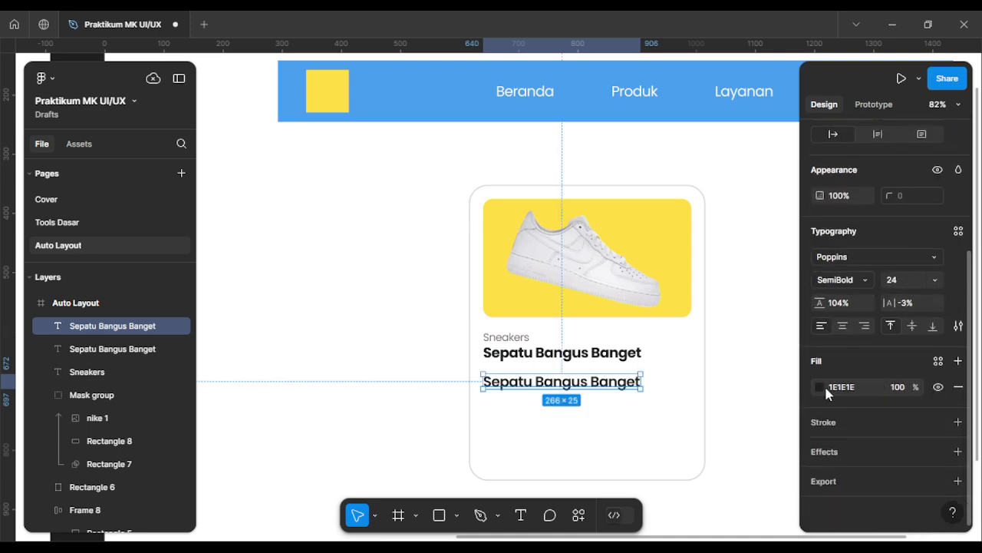
click(819, 387)
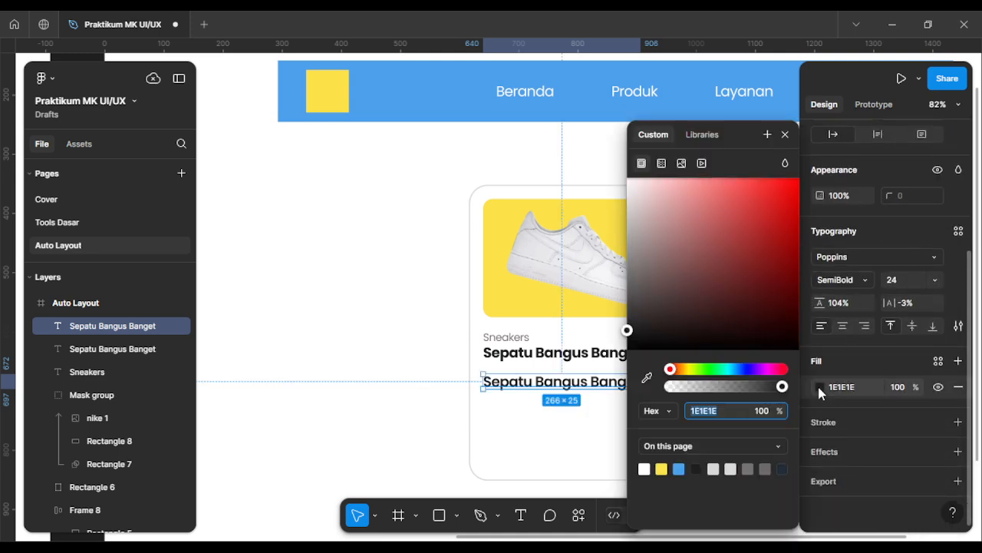
click(679, 468)
Step: Replace the blue text's wording with "Rp300.000" and leave the text deselected
double_click(530, 386)
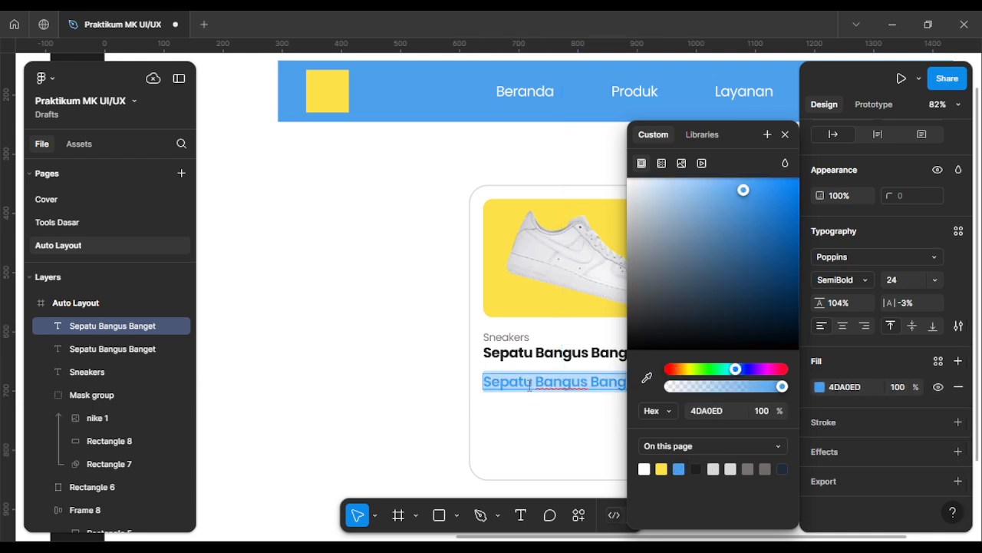
text(Rp)
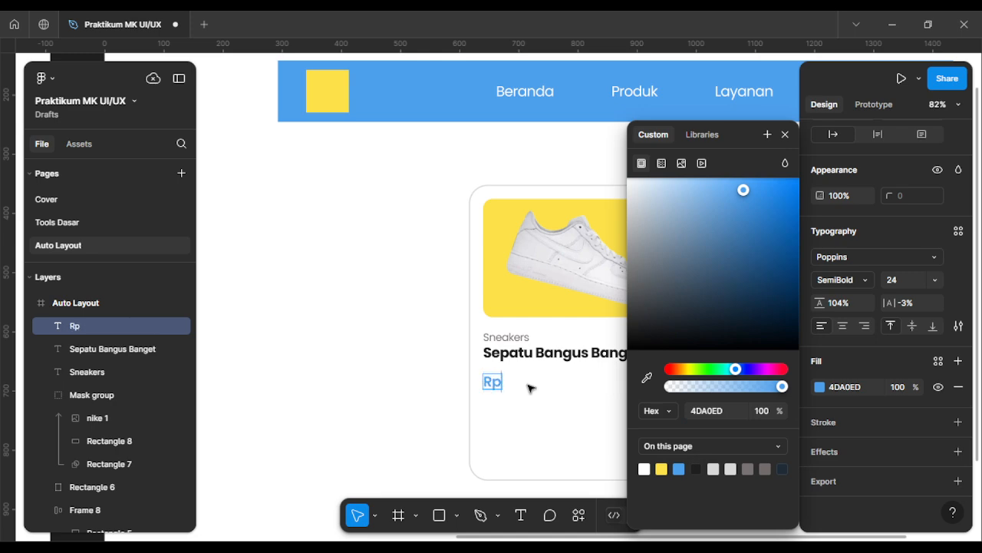
text(300)
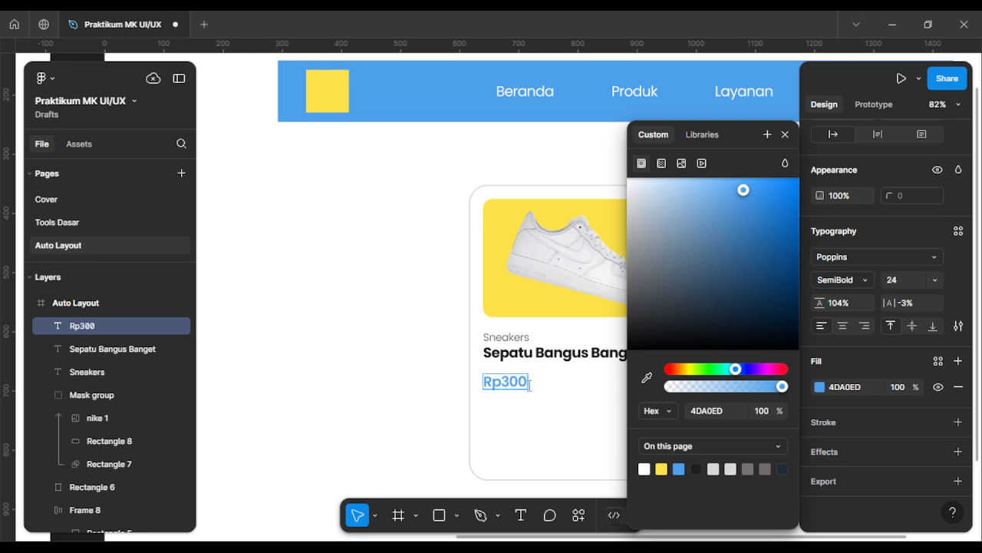
text(0)
key(BackSpace)
text(.000)
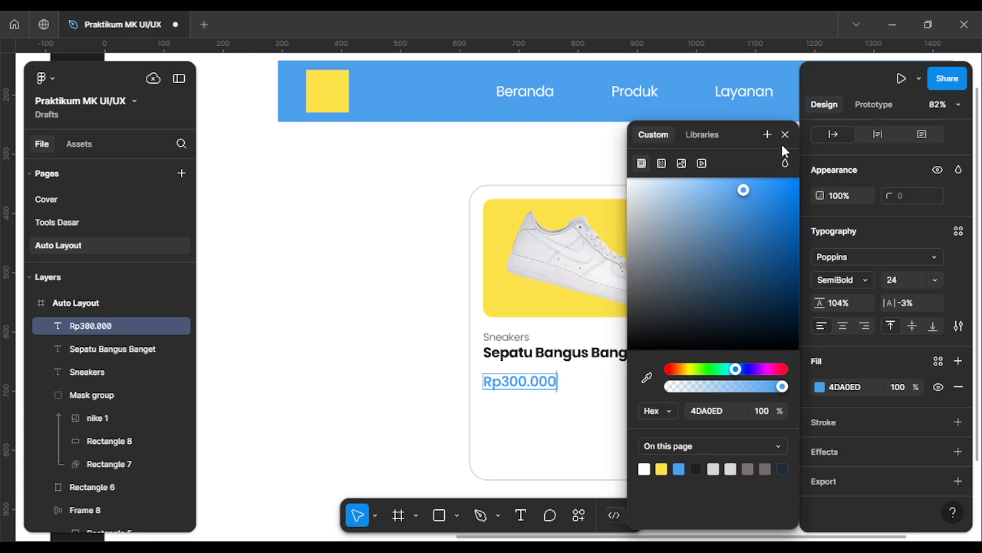
click(786, 135)
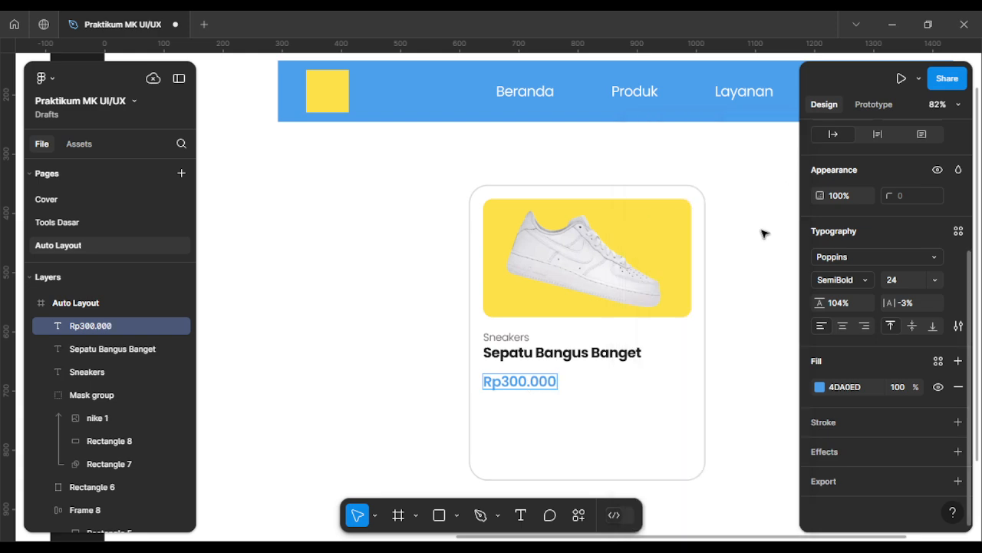
key(Escape)
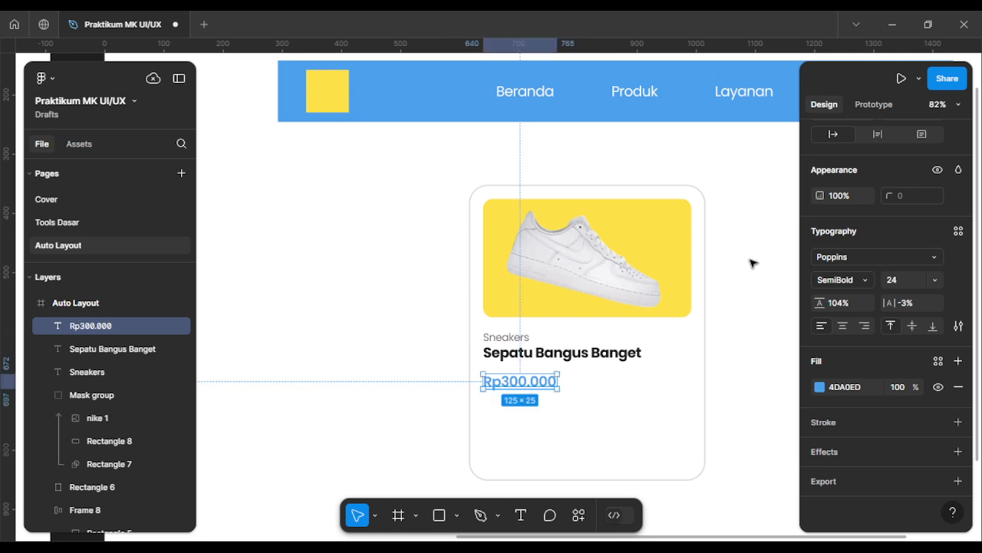
click(750, 264)
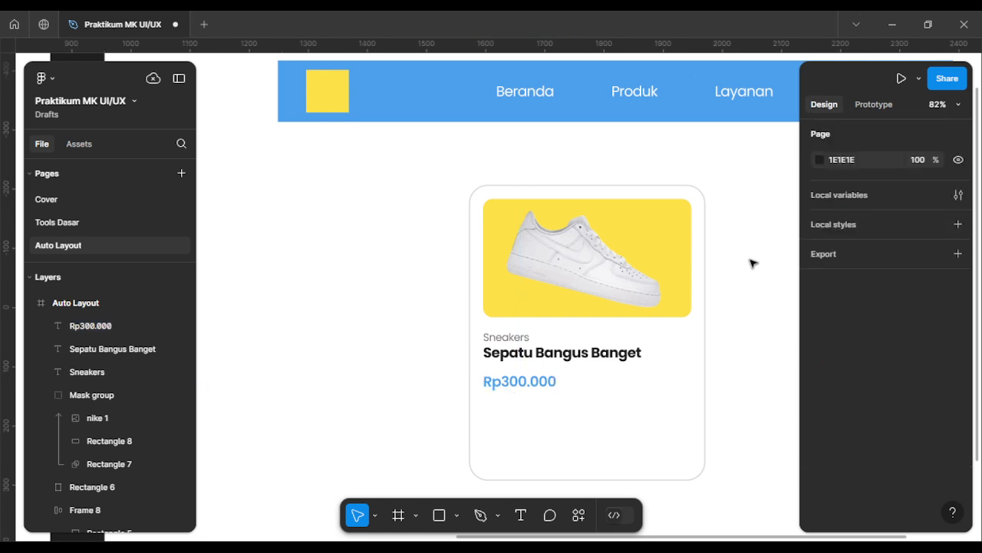
click(523, 340)
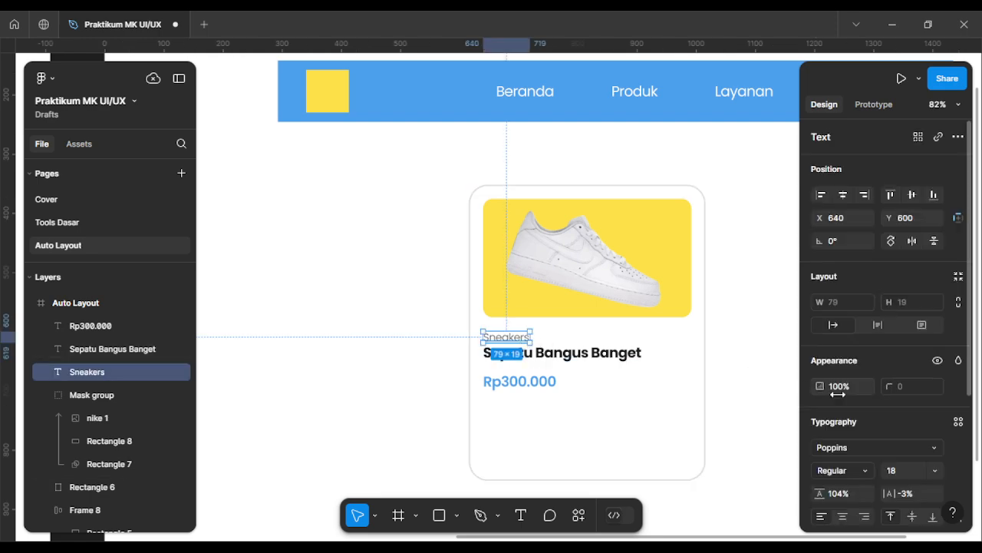
scroll(838, 393, down, 3)
scroll(837, 393, up, 3)
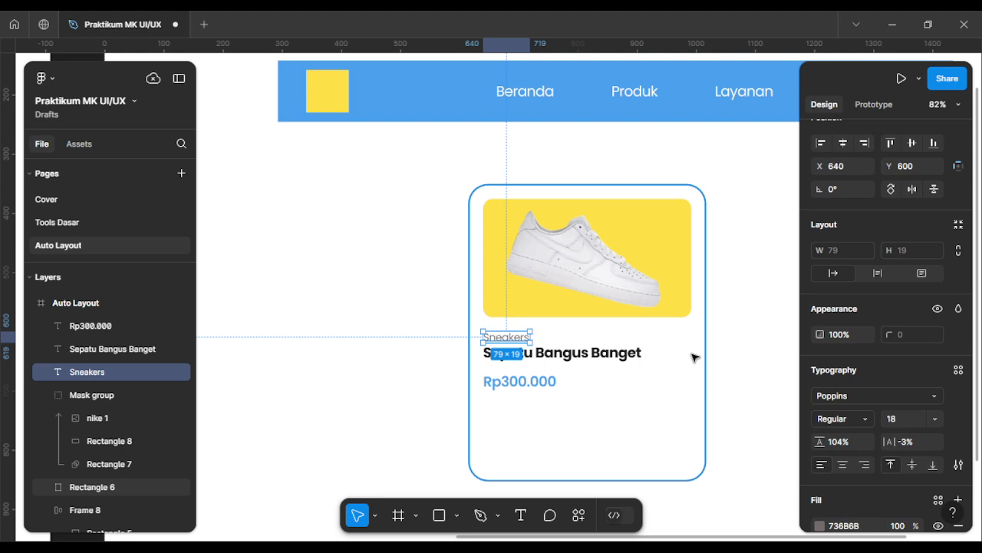
Step: Try extending the "Sepatu Bangus Banget" title with filler letters past the card's edge, and delete the filler again
click(568, 352)
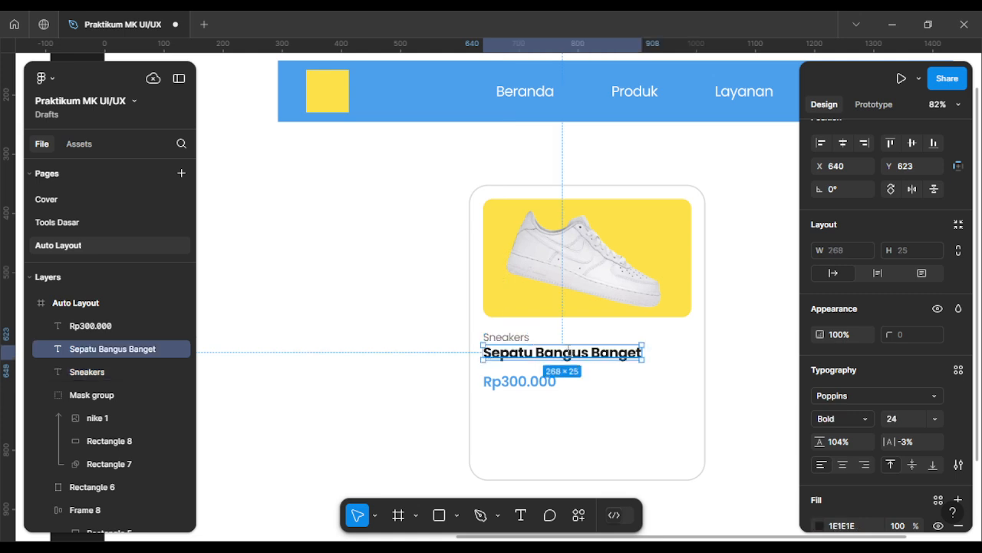
double_click(566, 352)
click(565, 353)
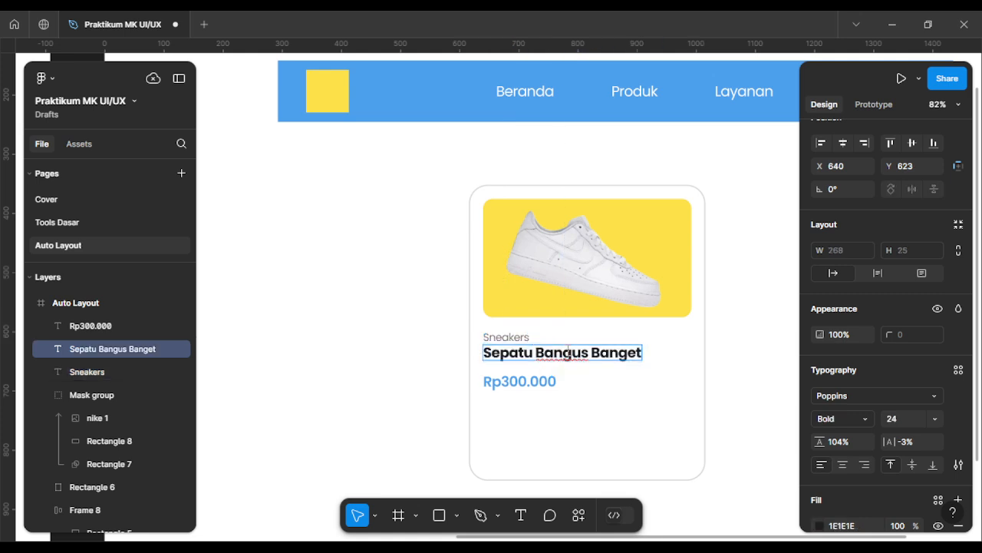
text(-)
key(BackSpace)
text(s)
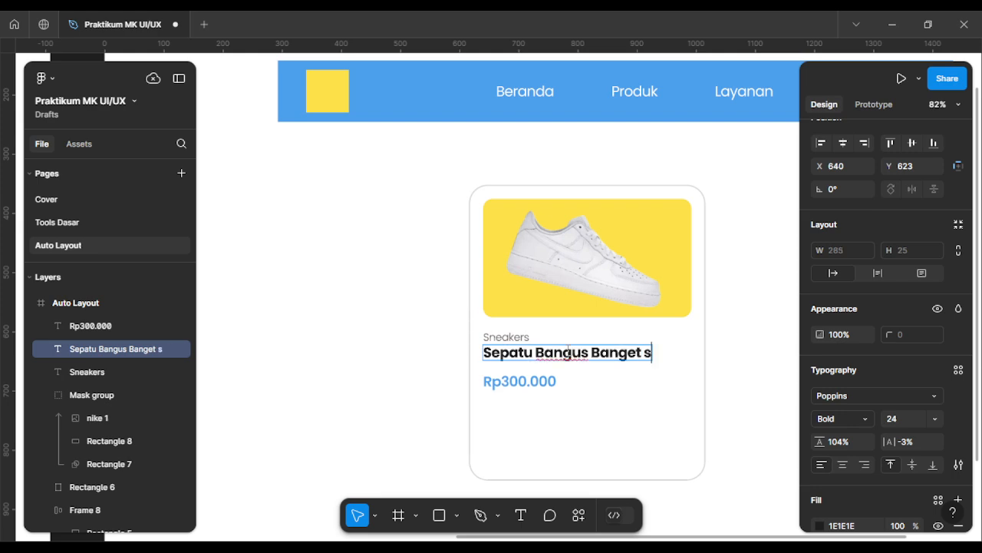
text(adasdadsada)
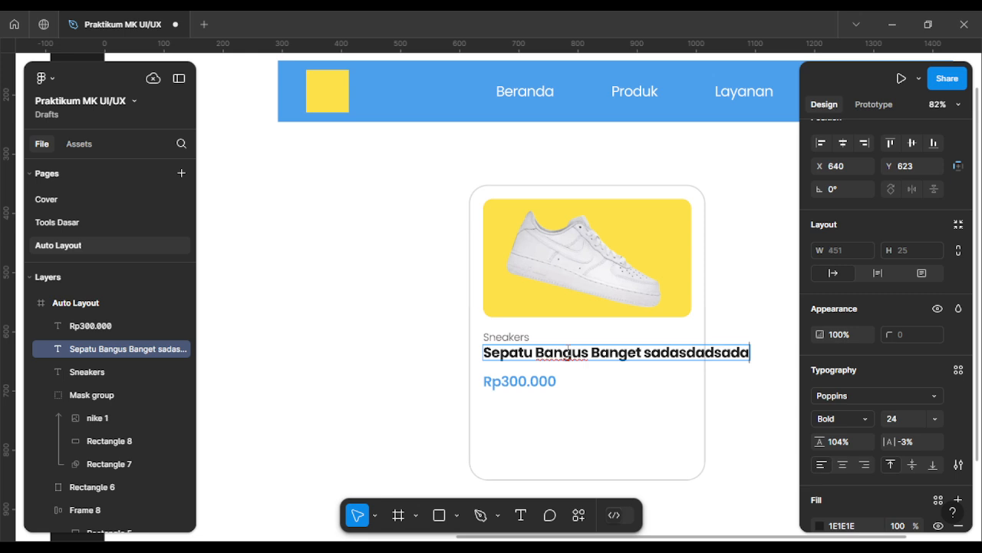
text(sdasdasd)
key(BackSpace)
key(BackSpace)
key(BackSpace)
key(BackSpace)
key(BackSpace)
key(BackSpace)
key(BackSpace)
key(BackSpace)
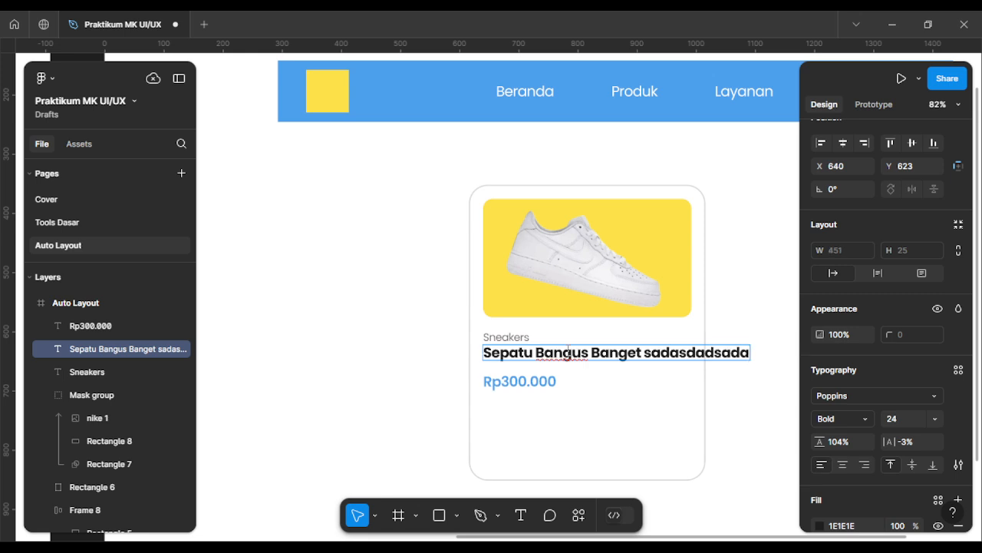
key(BackSpace)
key(BackSpace)
key(BackSpace)
key(BackSpace)
key(BackSpace)
key(BackSpace)
key(BackSpace)
key(BackSpace)
key(BackSpace)
key(BackSpace)
key(BackSpace)
key(BackSpace)
key(BackSpace)
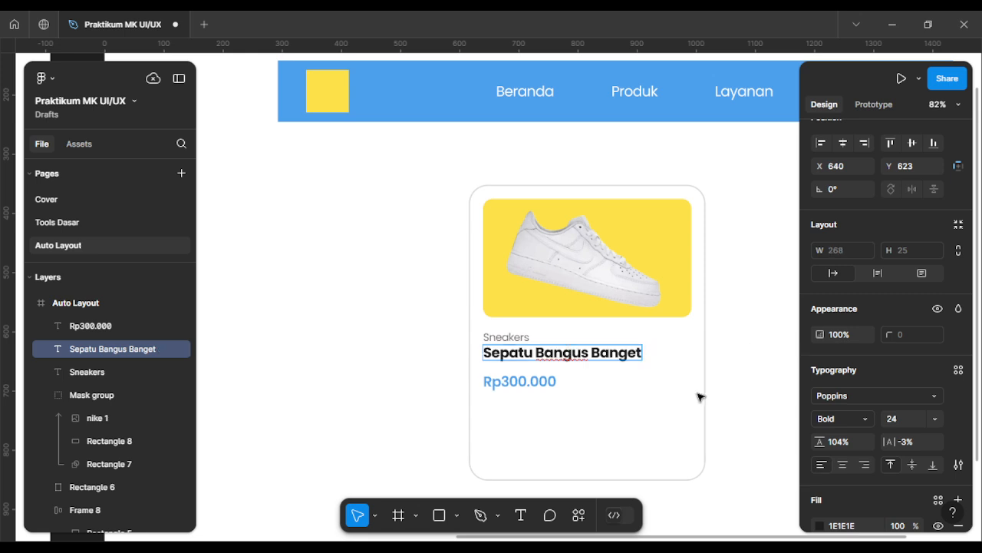
key(Escape)
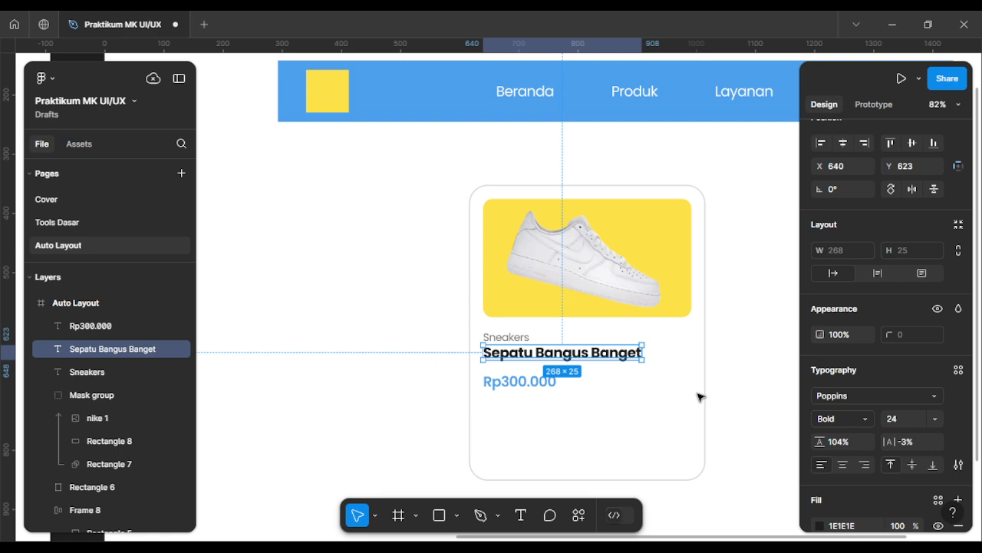
Step: Switch the "Sneakers" text to auto height and widen its box to 352 to match the shoe image
click(511, 338)
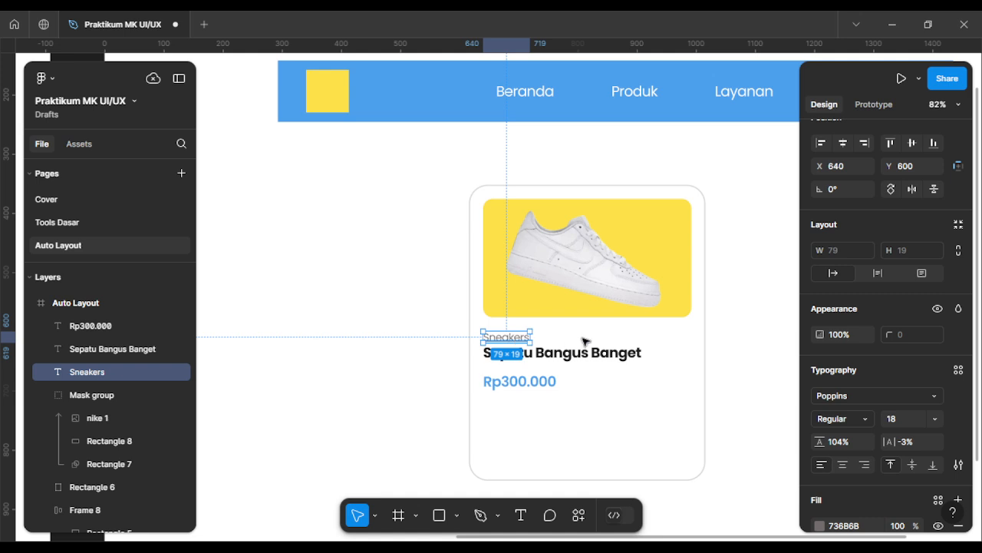
scroll(849, 374, down, 2)
scroll(847, 370, up, 4)
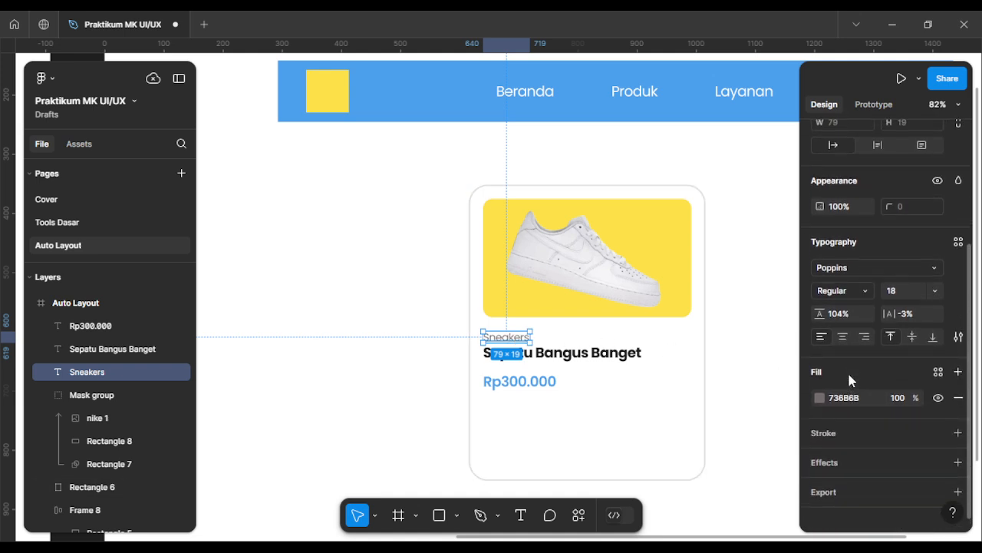
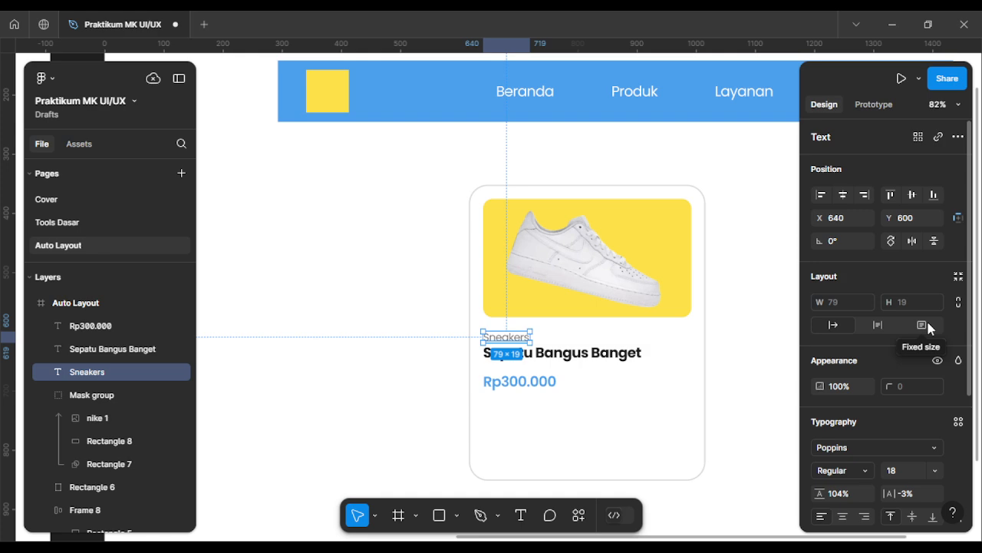
click(878, 325)
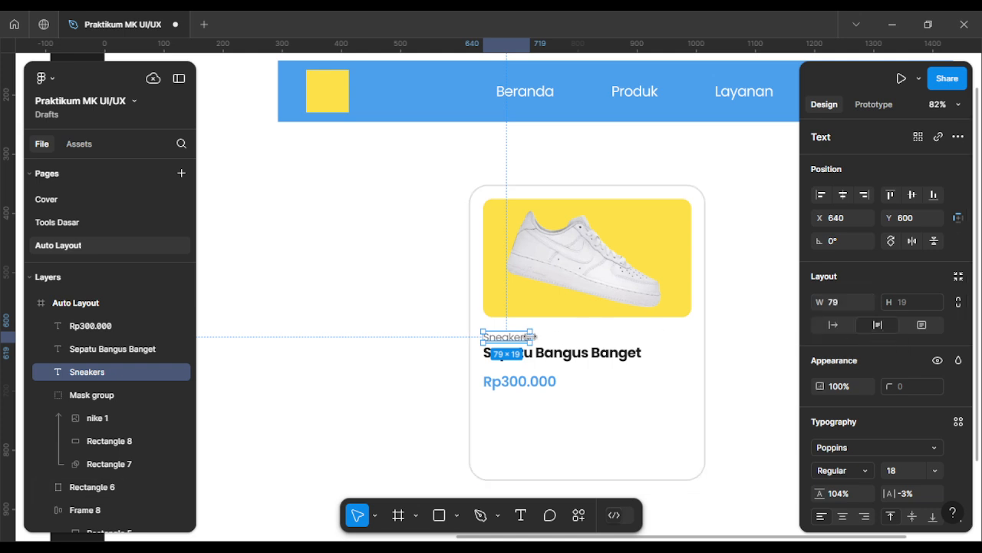
drag(531, 336, 689, 337)
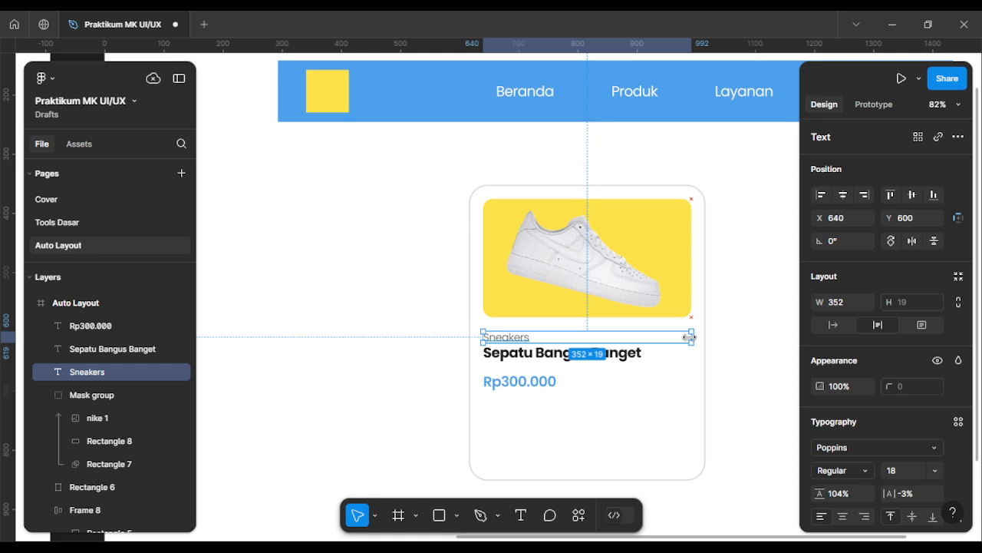
Step: Widen the text boxes of the "Sepatu Bangus Banget" title and the "Rp300.000" price to 352 each
click(629, 357)
drag(643, 352, 691, 353)
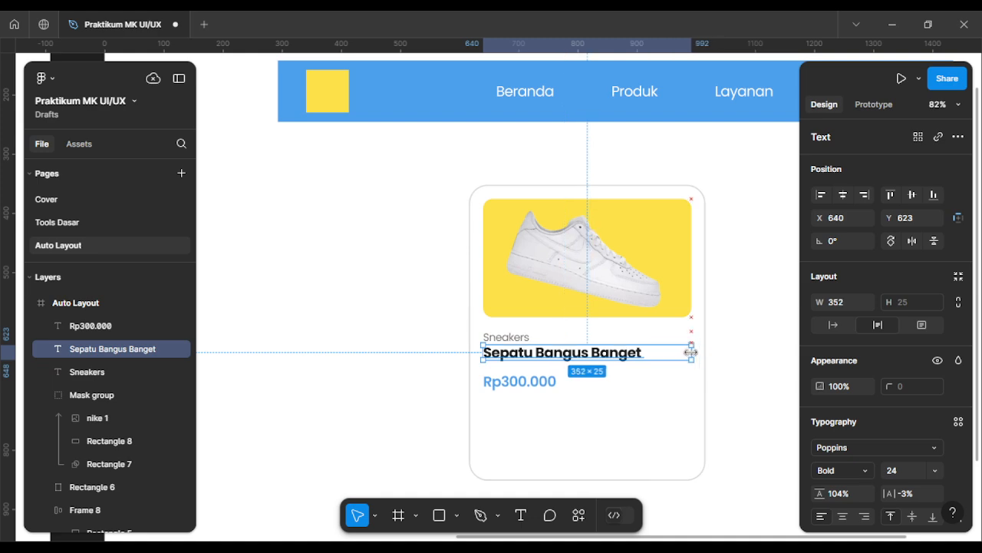
click(524, 382)
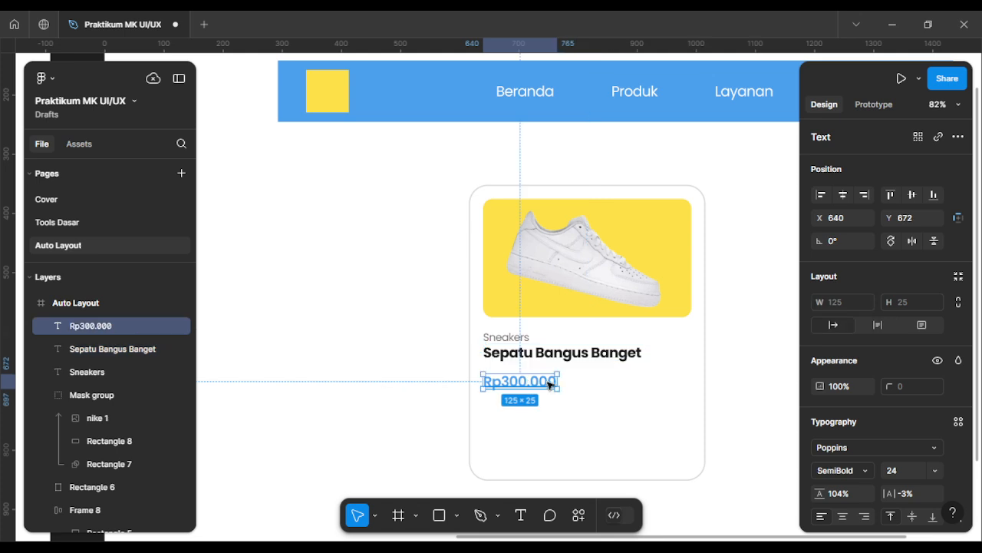
drag(609, 383, 688, 374)
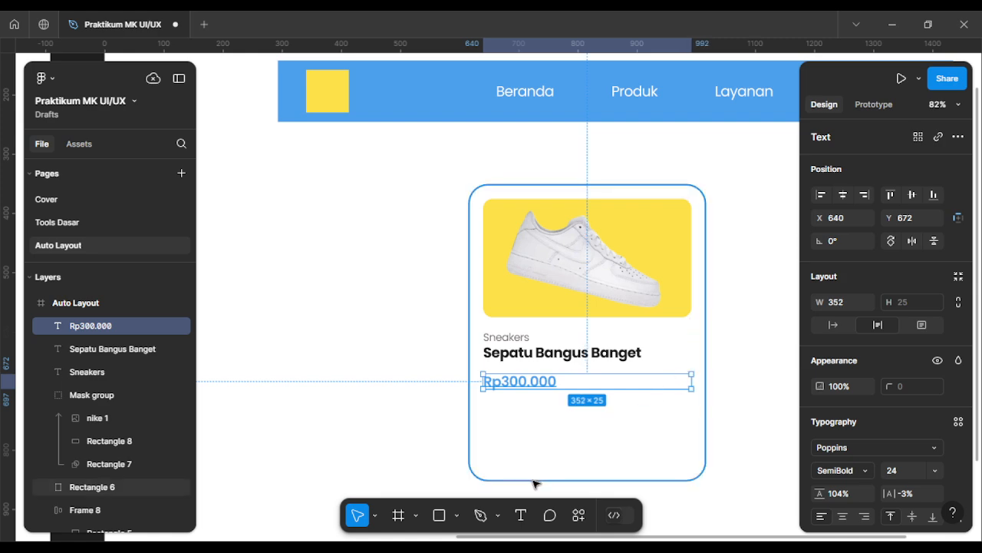
click(370, 414)
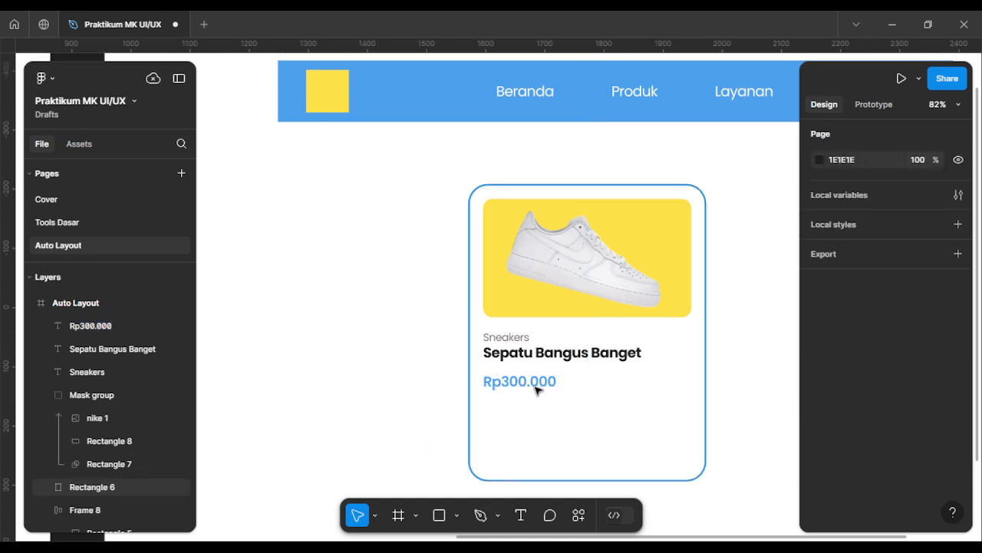
Step: Shorten the card's white background rectangle from its bottom edge to a height of 377
click(527, 477)
drag(525, 443, 526, 415)
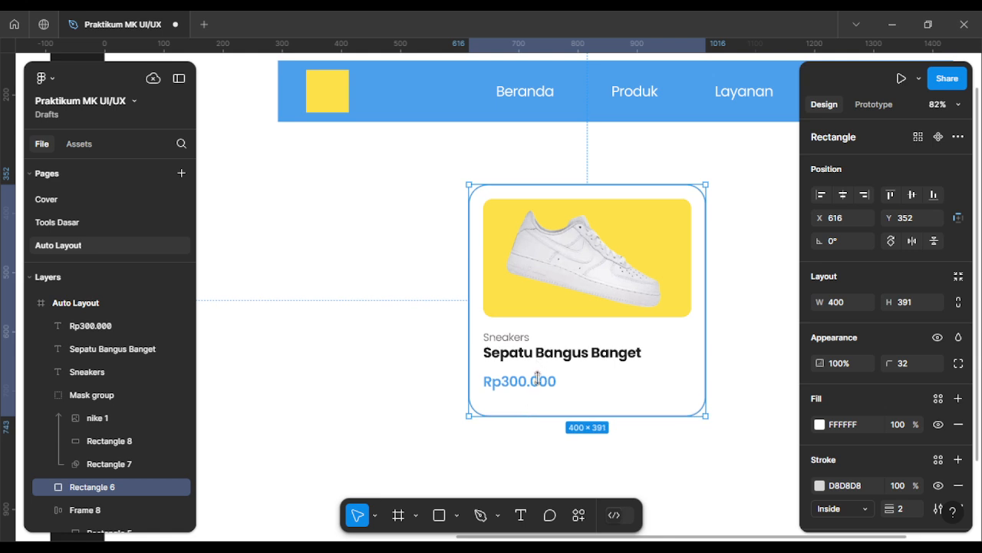
key(alt)
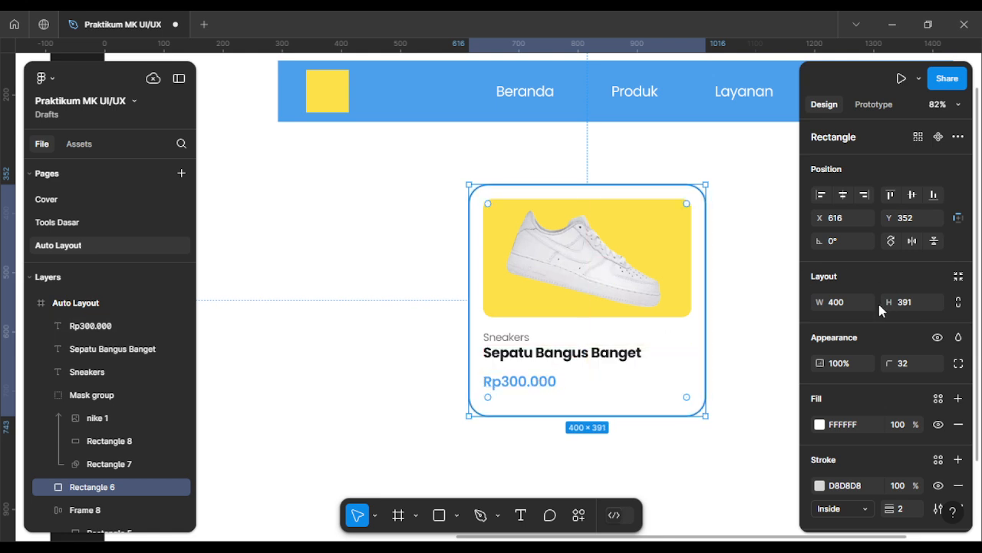
click(918, 304)
text(-)
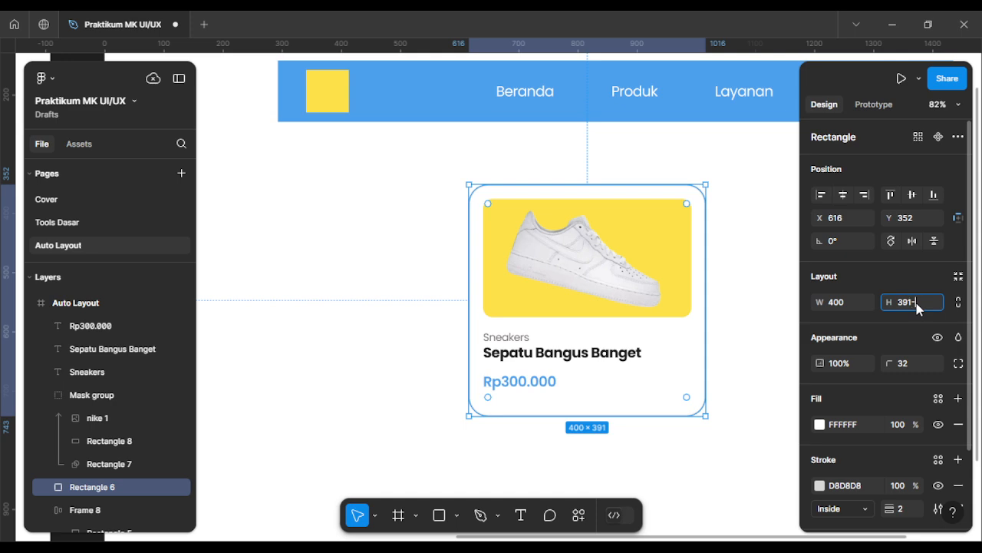
text(24+10)
key(Return)
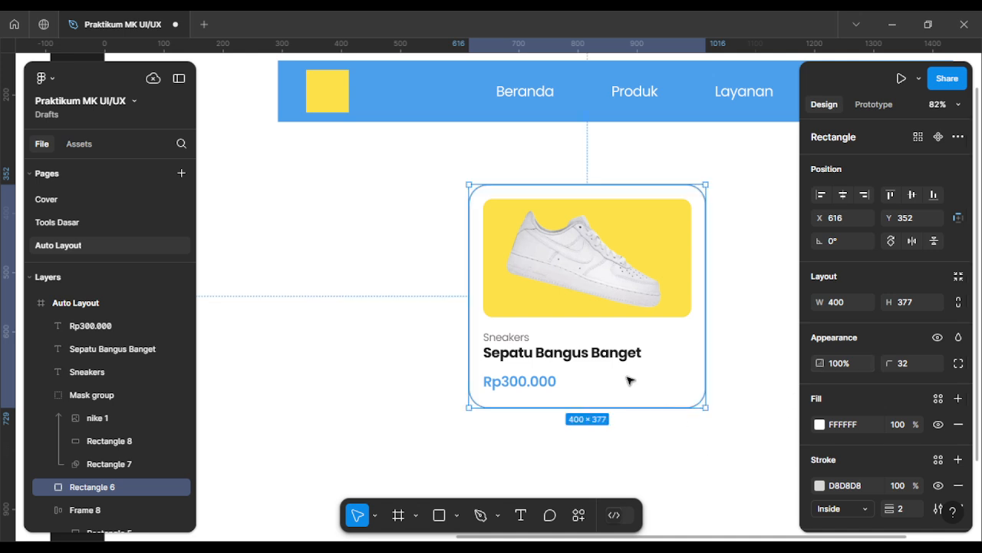
Step: Replace the card's "Sepatu Bangus Banget" title with "Nike Air Force 1 Low '07 Triple White (2021)" to test how the price text reacts
key(Escape)
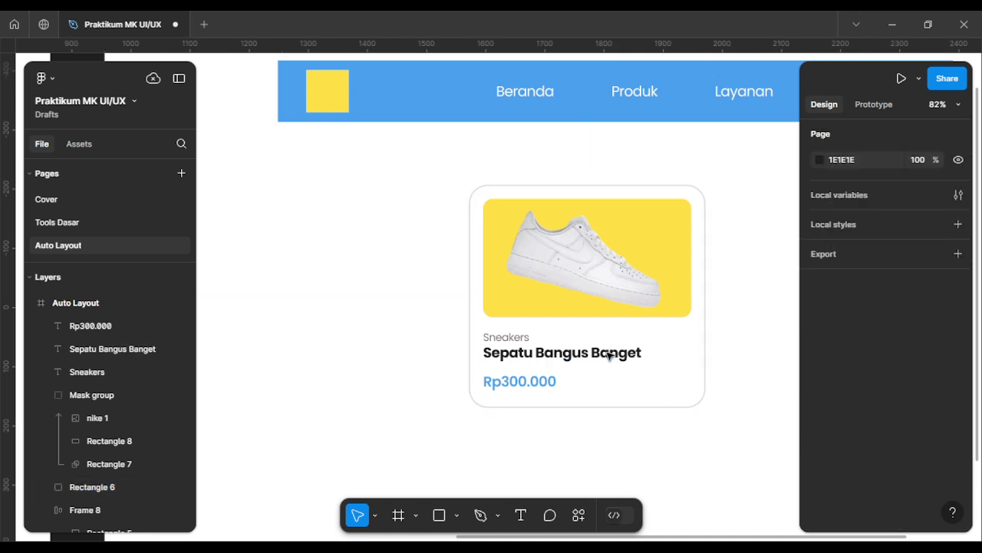
double_click(609, 353)
click(609, 352)
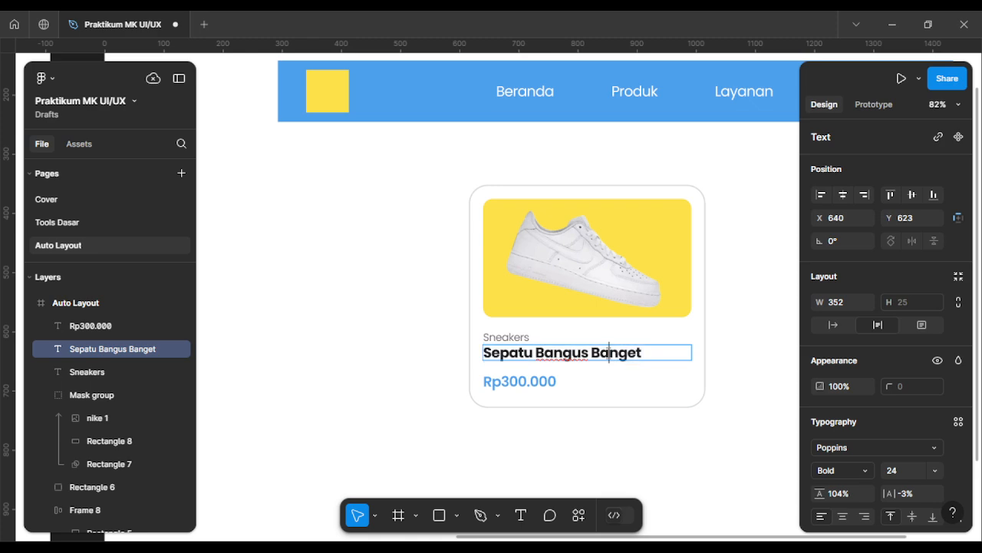
key(ctrl+a)
key(ctrl+c)
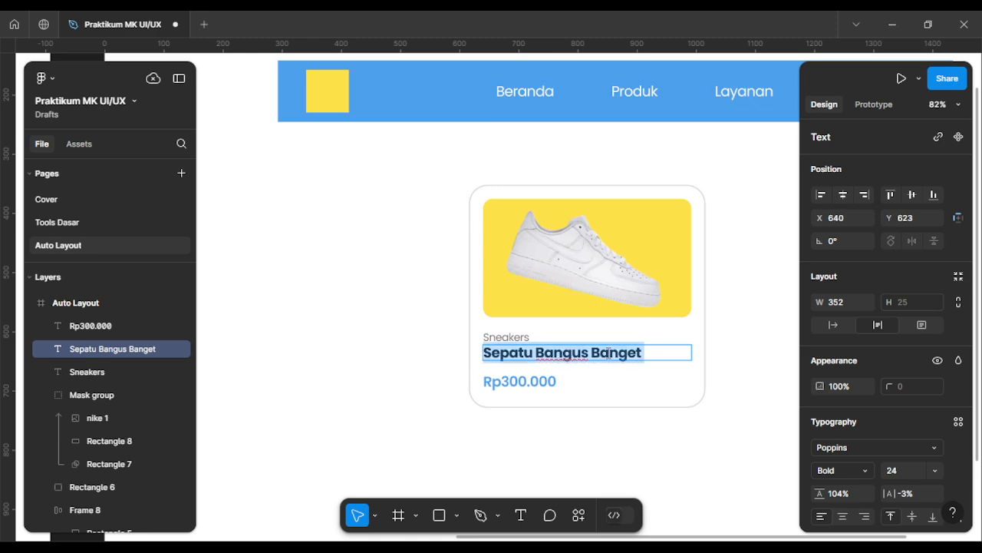
key(BackSpace)
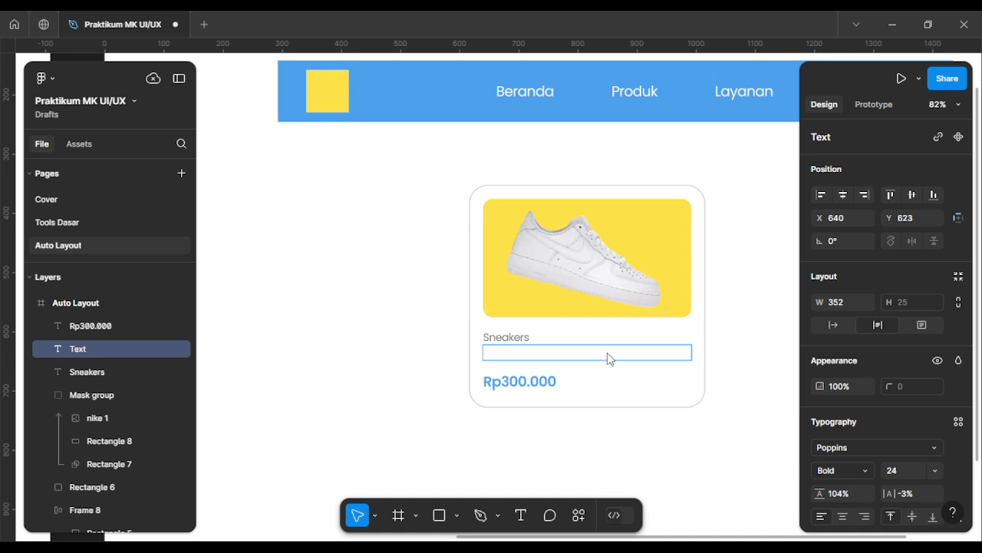
text(Nike Air Force 1 Low '07 Triple White (2021))
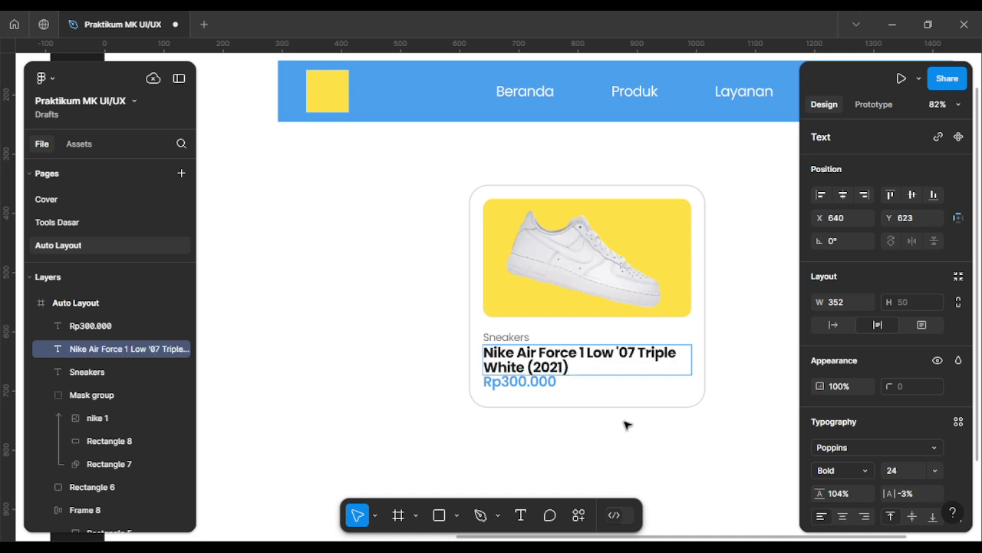
key(Escape)
click(539, 387)
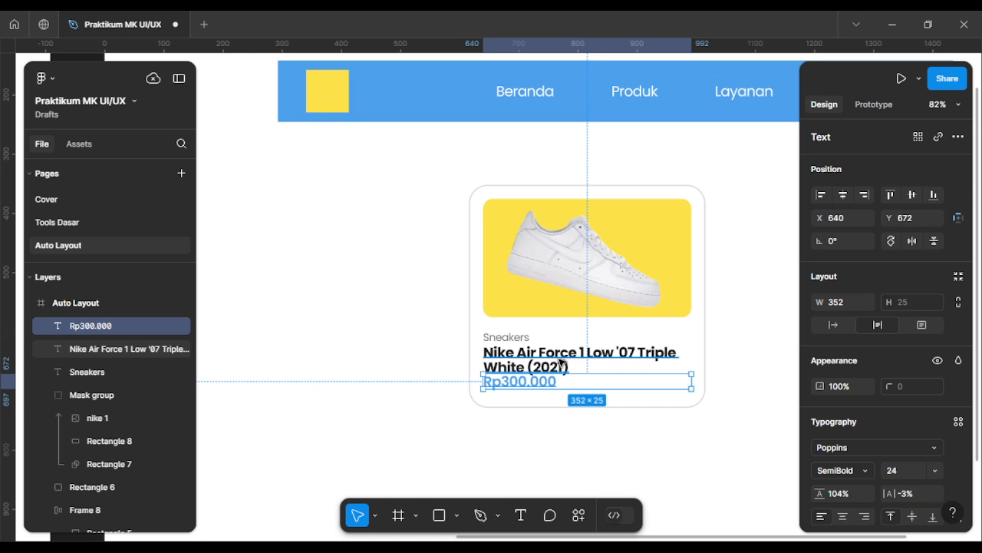
Step: Clear the long shoe title and paste the copied "Sepatu Bangus Banget" text back in its place
click(561, 363)
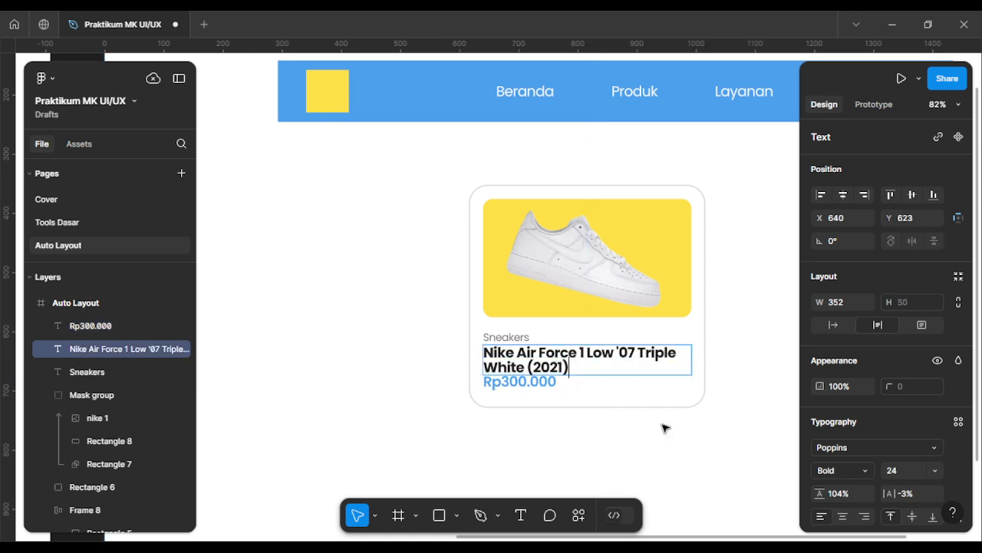
key(Return)
key(BackSpace)
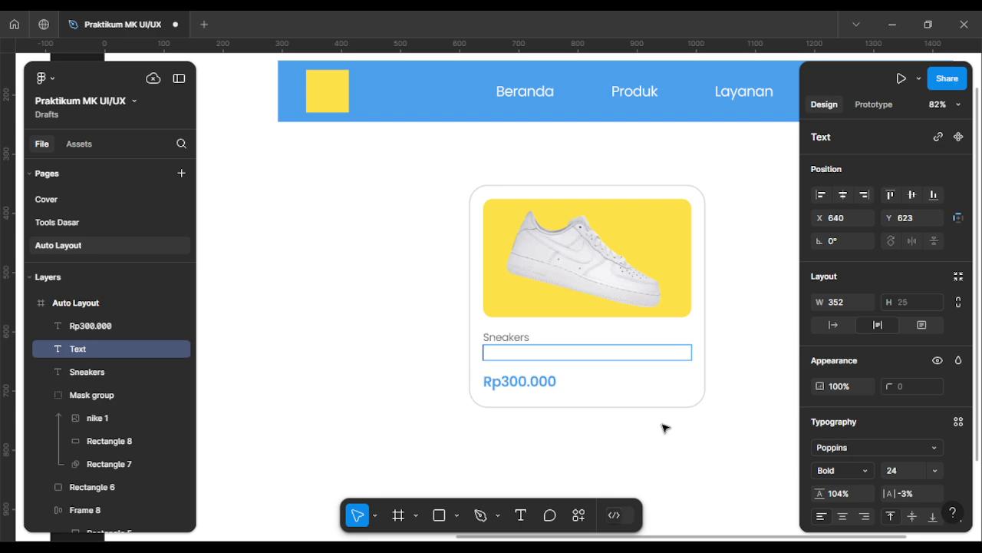
key(ctrl+v)
key(Escape)
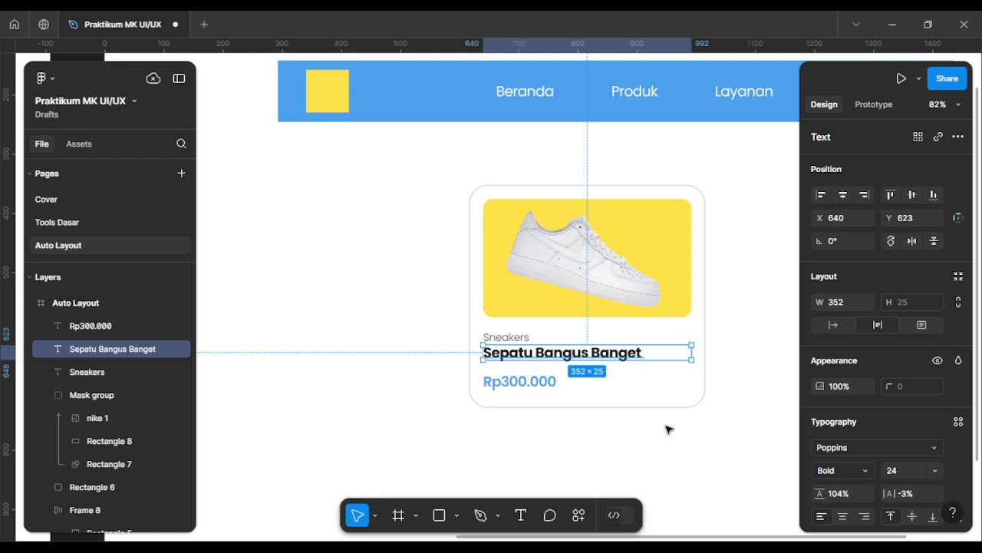
key(Escape)
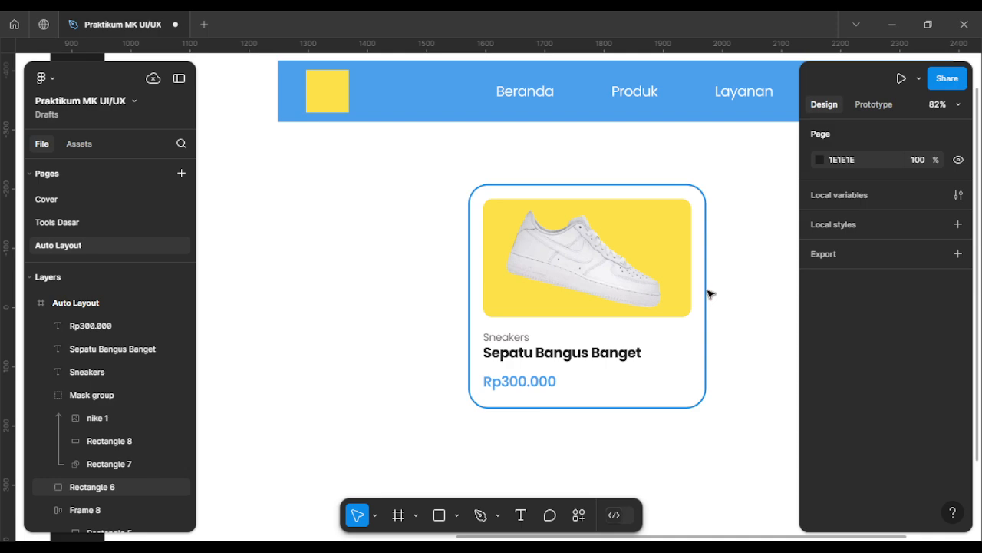
Step: Combine the "Sneakers" category text and the "Sepatu Bangus Banget" title in an auto layout frame
click(512, 339)
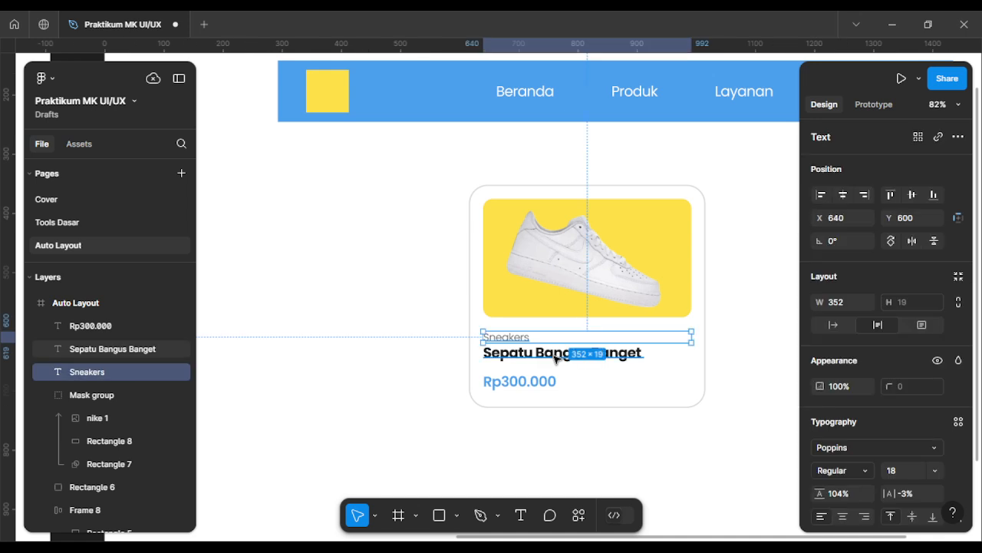
shift+click(556, 354)
right_click(556, 359)
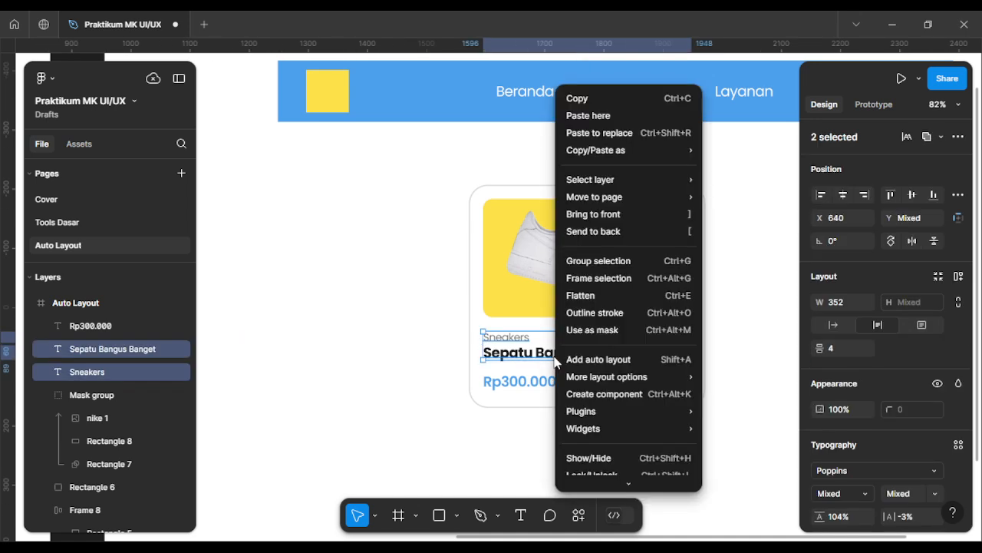
click(593, 360)
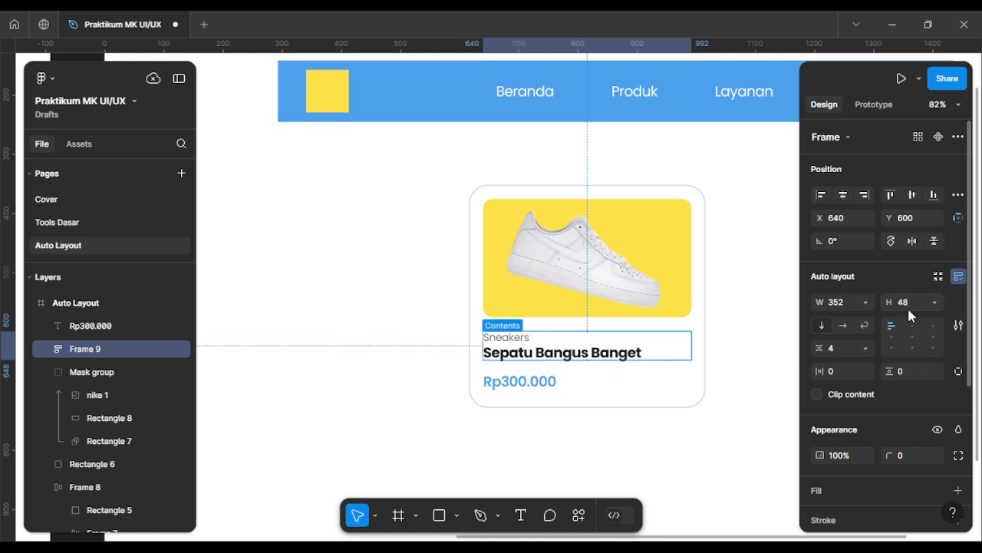
Step: Wrap the "Rp300.000" price and the category-and-title frame together in another auto layout
click(529, 384)
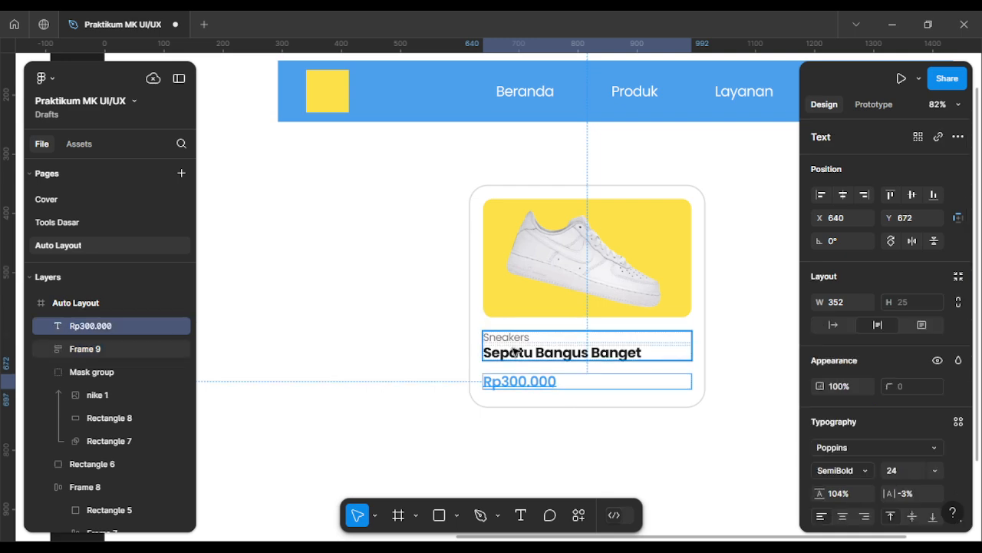
shift+click(514, 351)
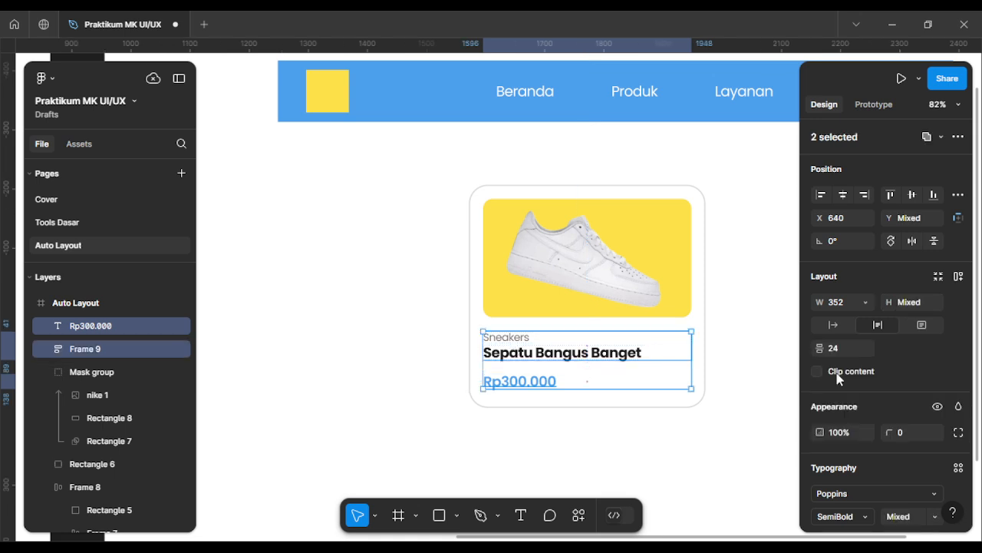
right_click(579, 349)
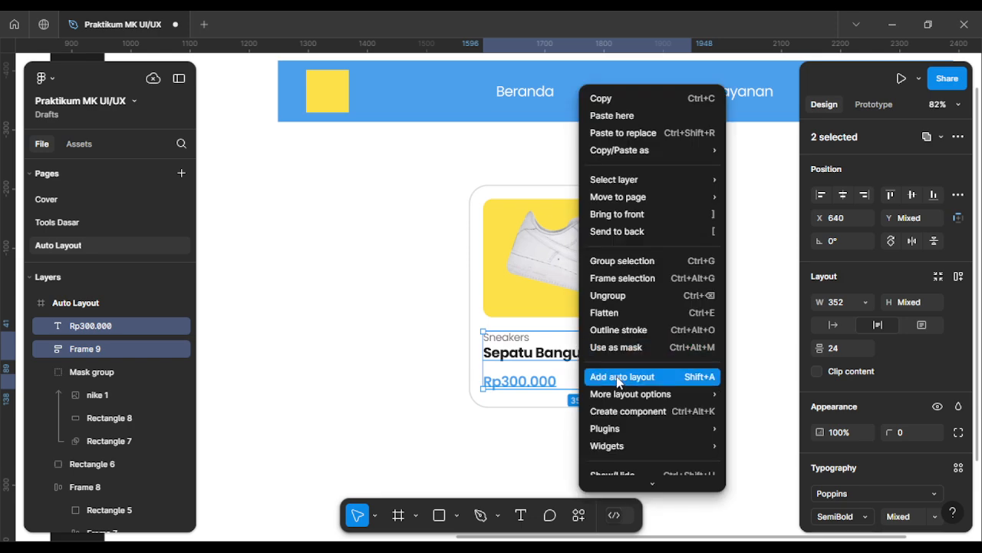
click(619, 377)
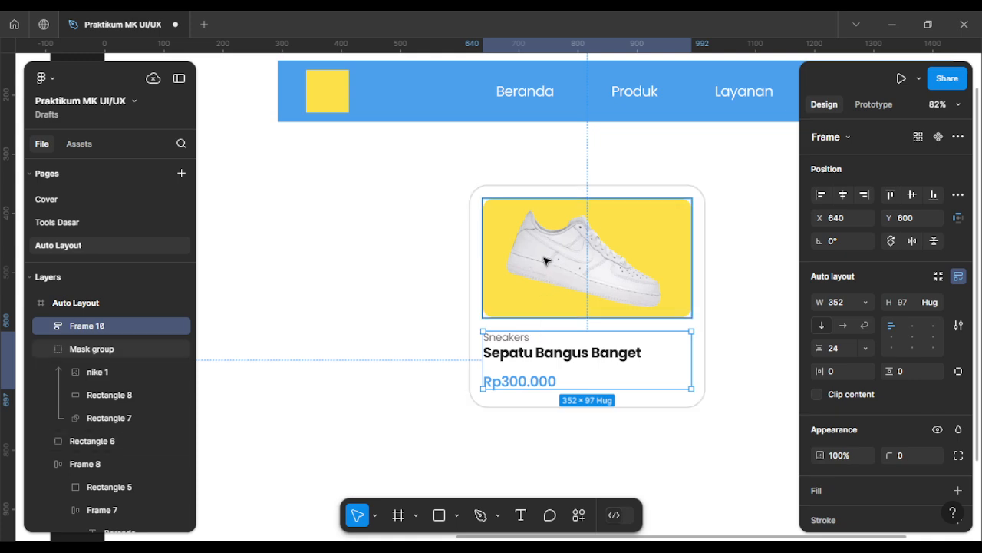
Step: Add auto layout around the masked shoe image and the frame holding all the card's texts
shift+click(545, 265)
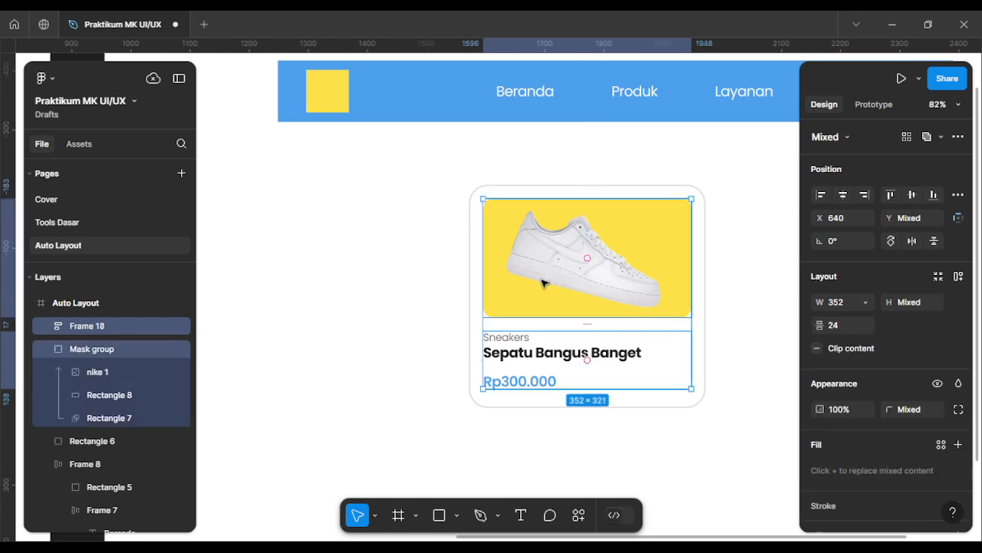
right_click(544, 282)
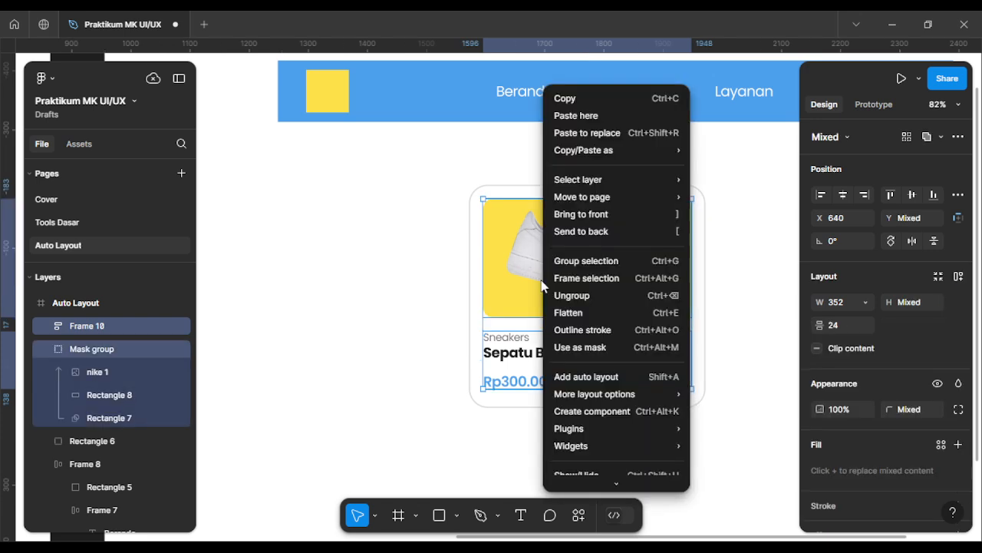
click(580, 375)
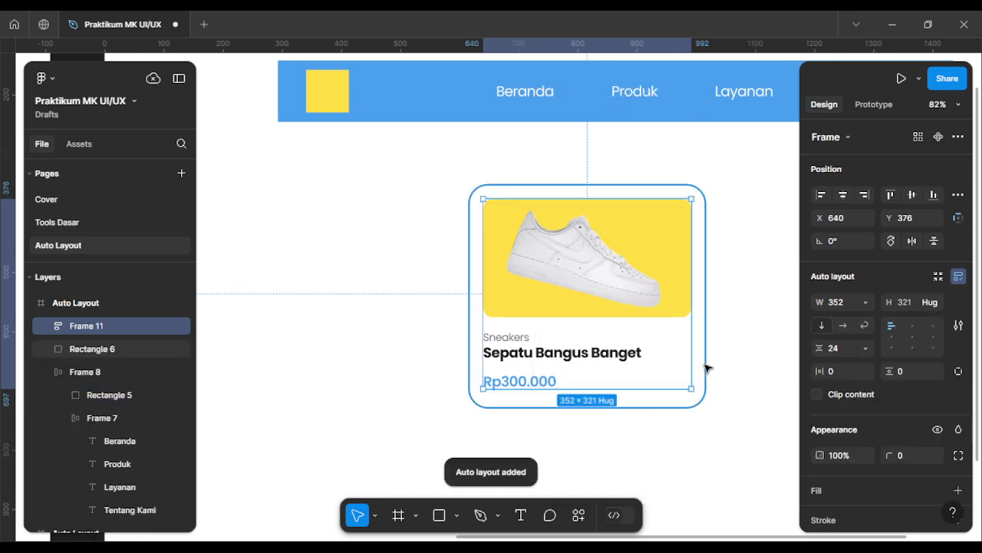
click(736, 369)
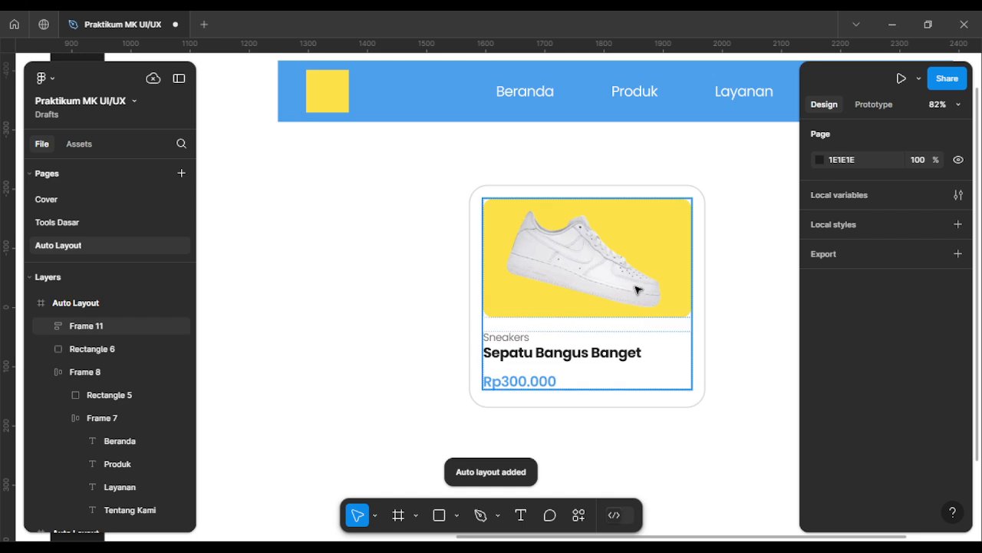
Step: Add auto layout to the image-and-text frame together with the card's white background rectangle
click(682, 183)
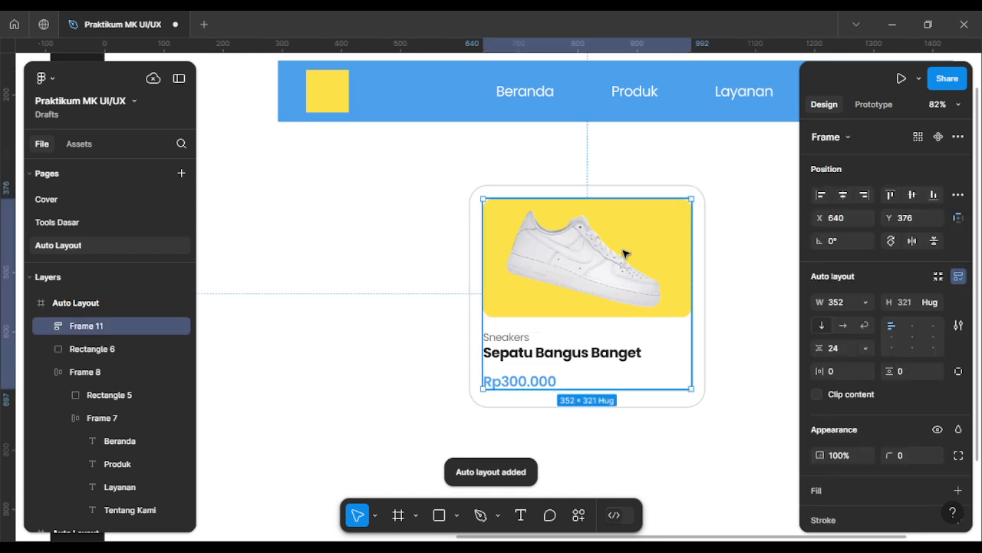
shift+click(672, 190)
right_click(631, 238)
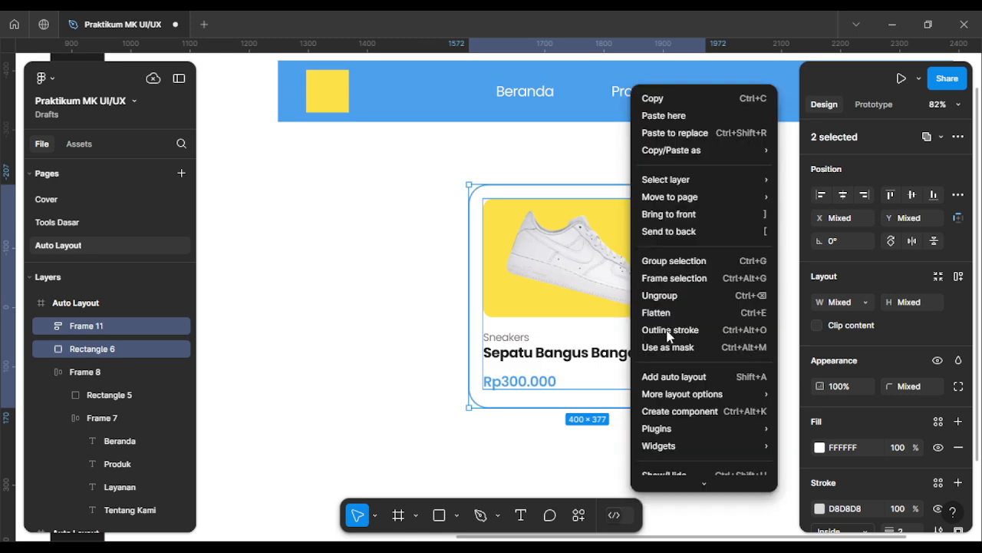
click(685, 375)
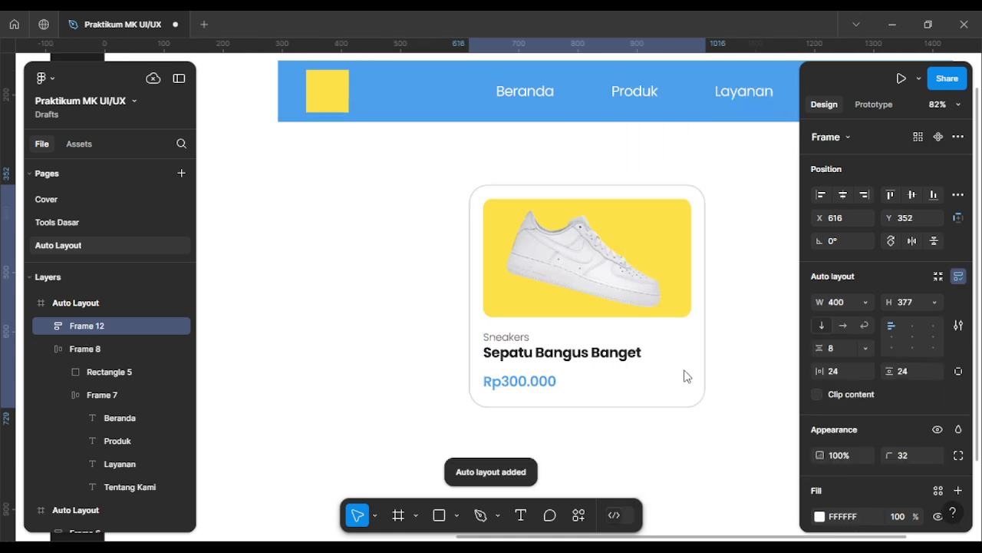
click(709, 427)
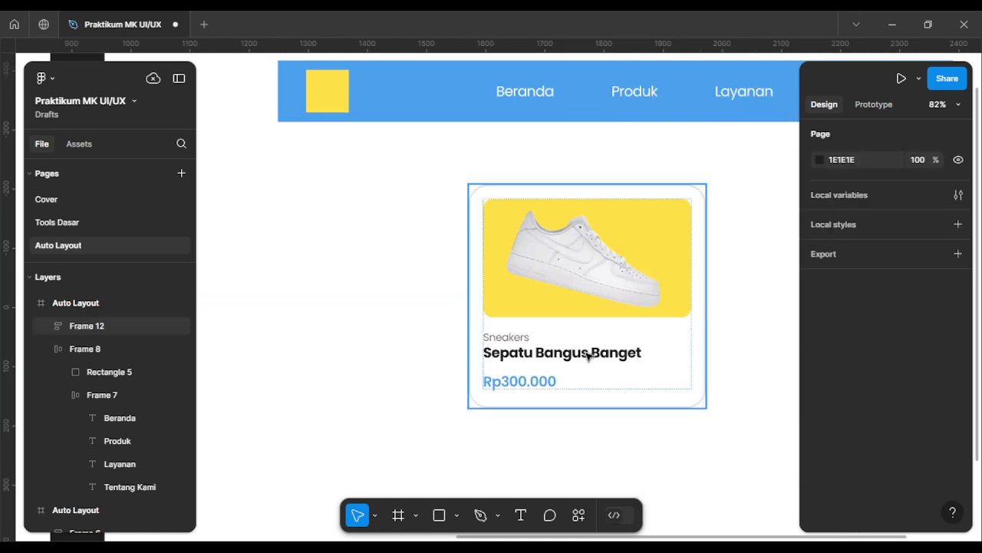
Step: Test the card's auto layout by changing its title to "Nike Air Force 1 Low '07 Triple White (2021)"
click(588, 355)
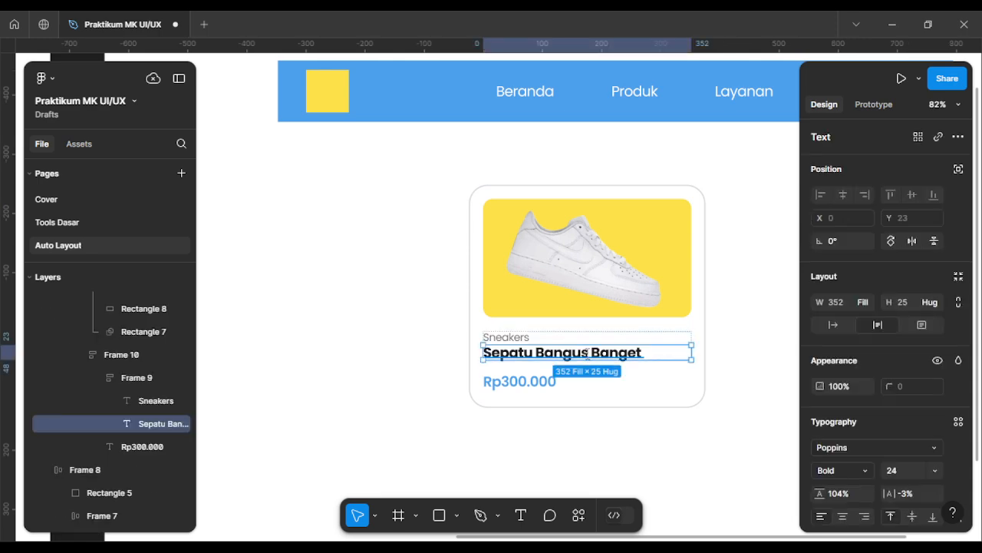
double_click(588, 355)
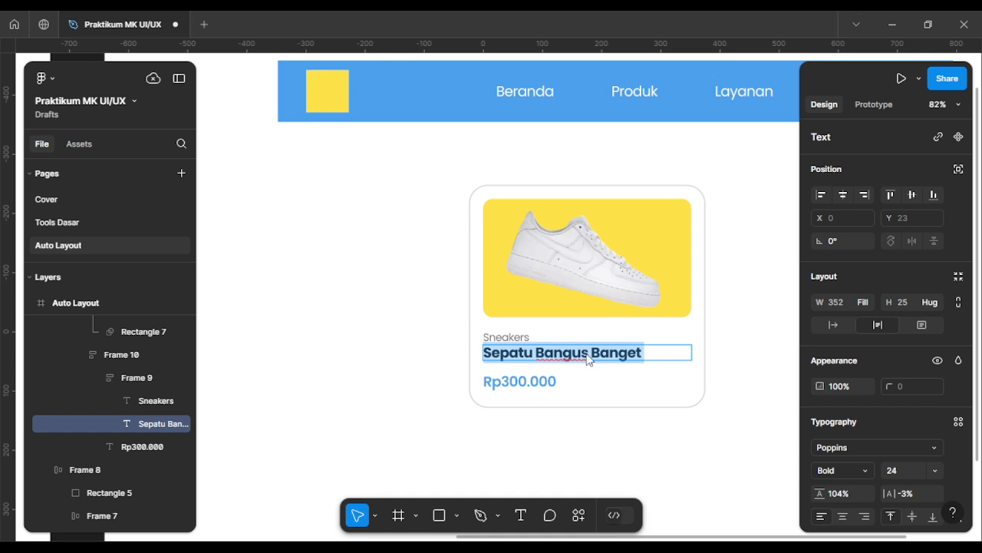
key(BackSpace)
text(Nike Air Force 1 Low '07 Triple White (2021))
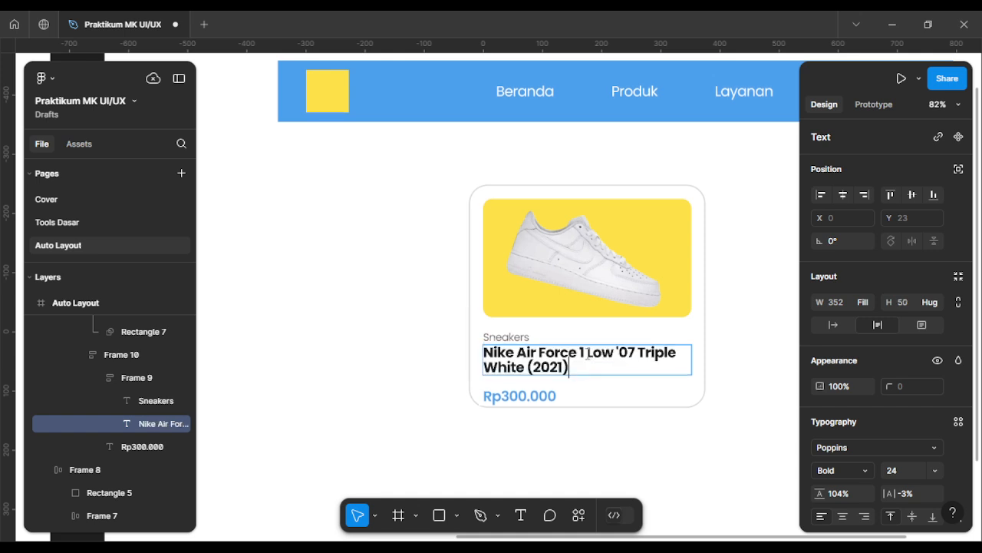
key(Escape)
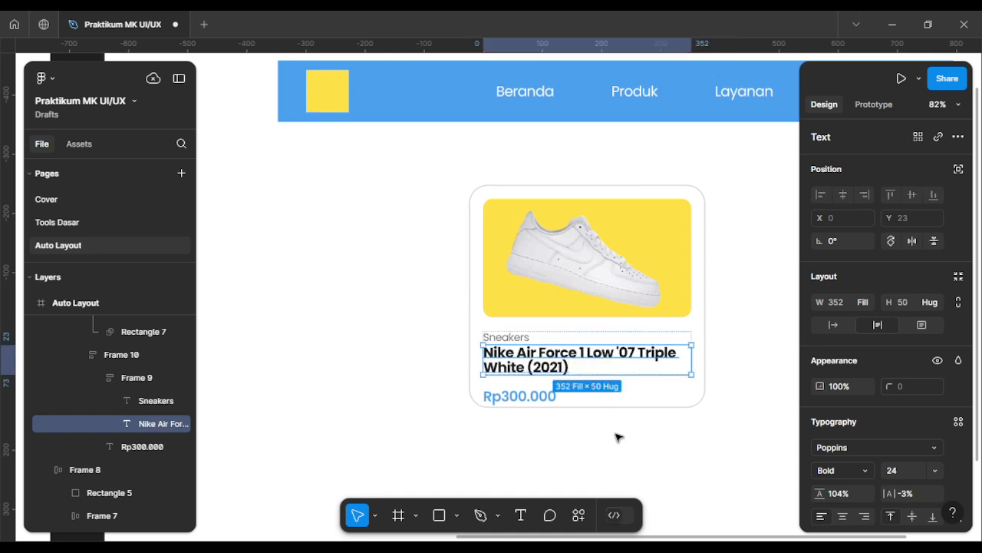
click(619, 437)
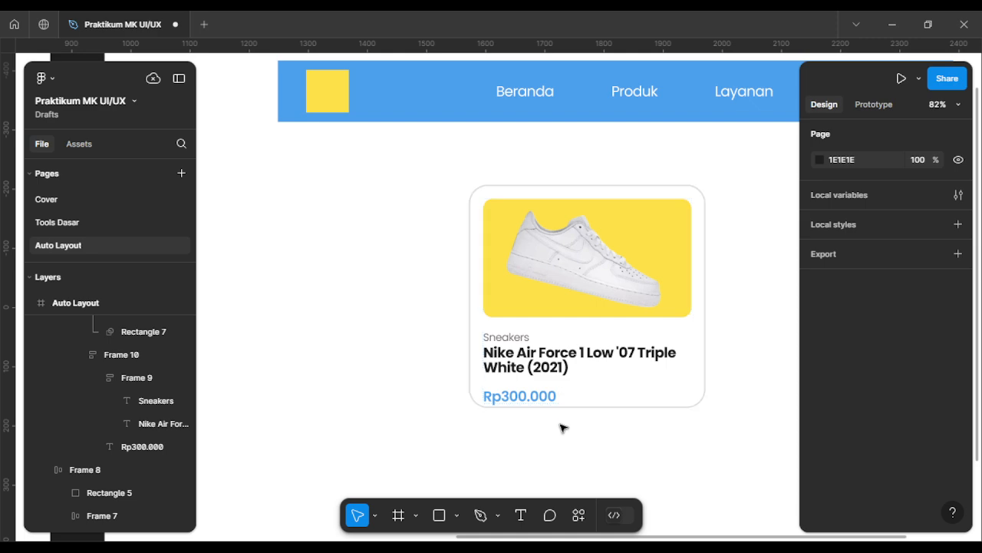
Step: Undo the title replacement to bring back "Sepatu Bangus Banget", and select the whole card frame
key(ctrl+z)
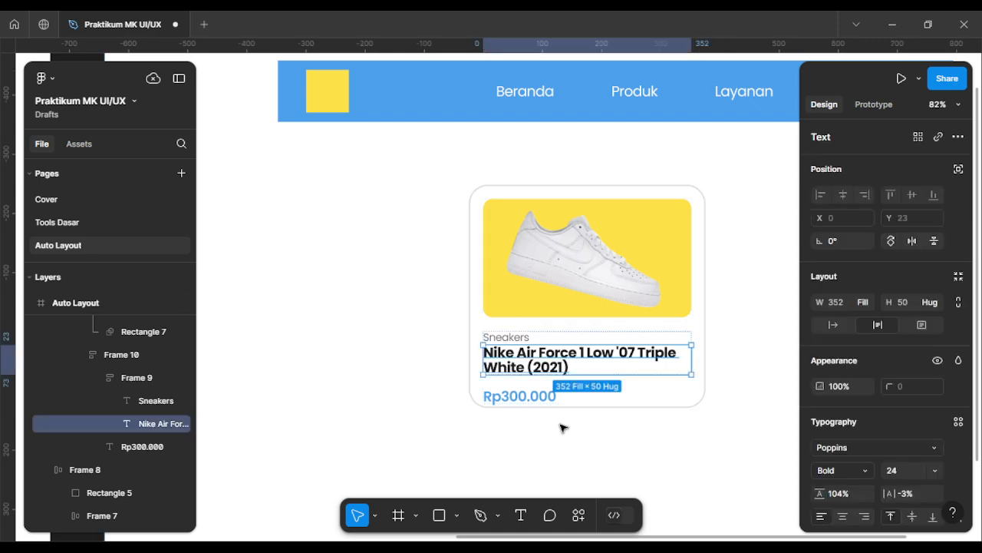
key(ctrl+z)
key(ctrl+z)
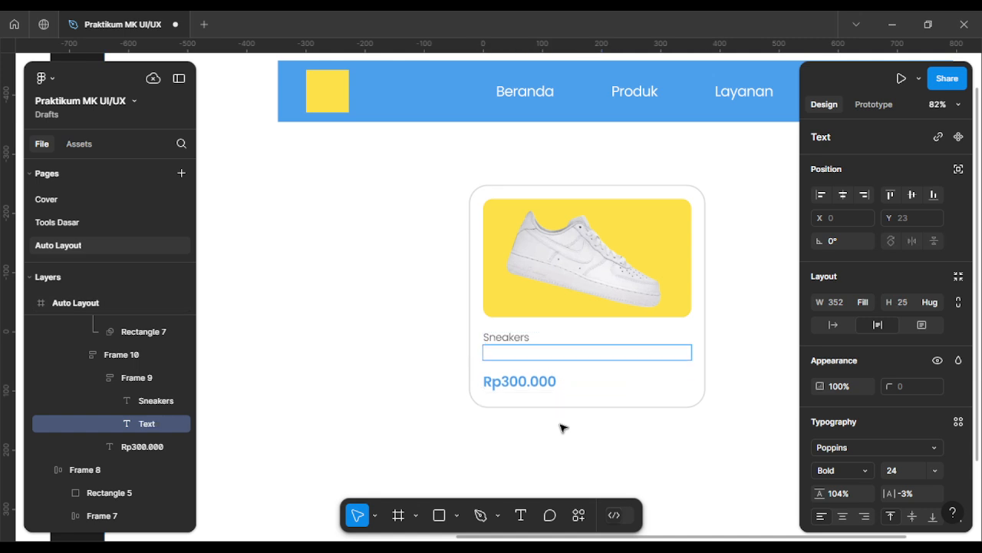
key(ctrl+z)
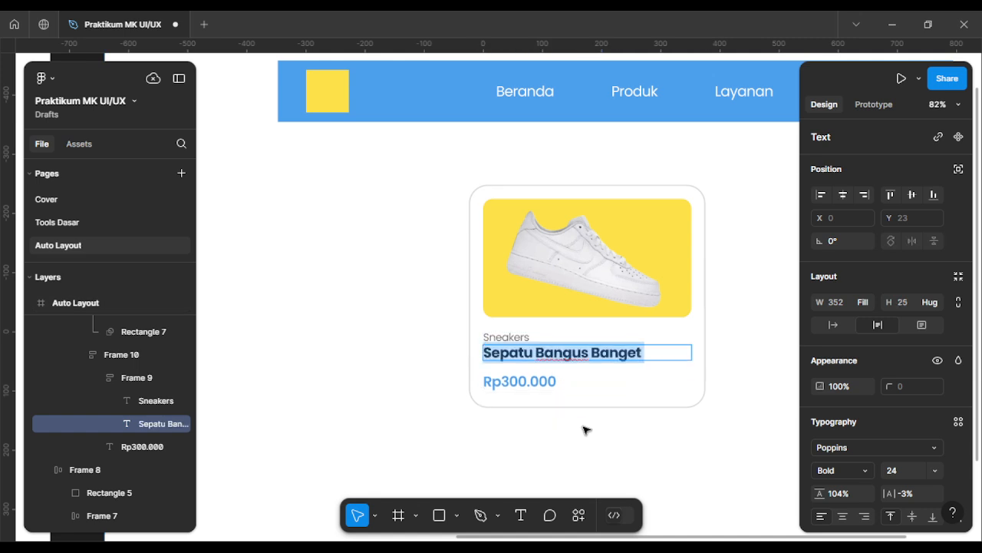
key(Escape)
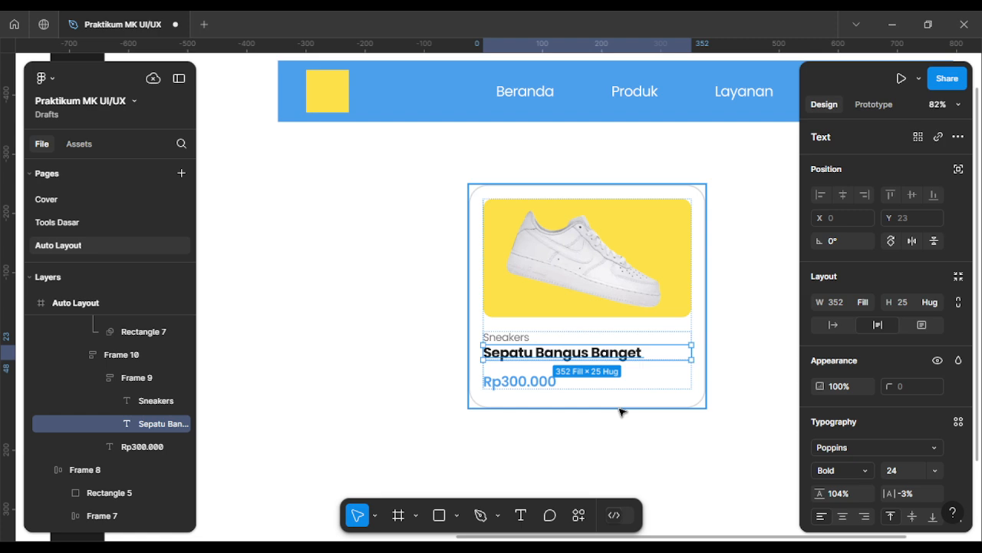
click(620, 410)
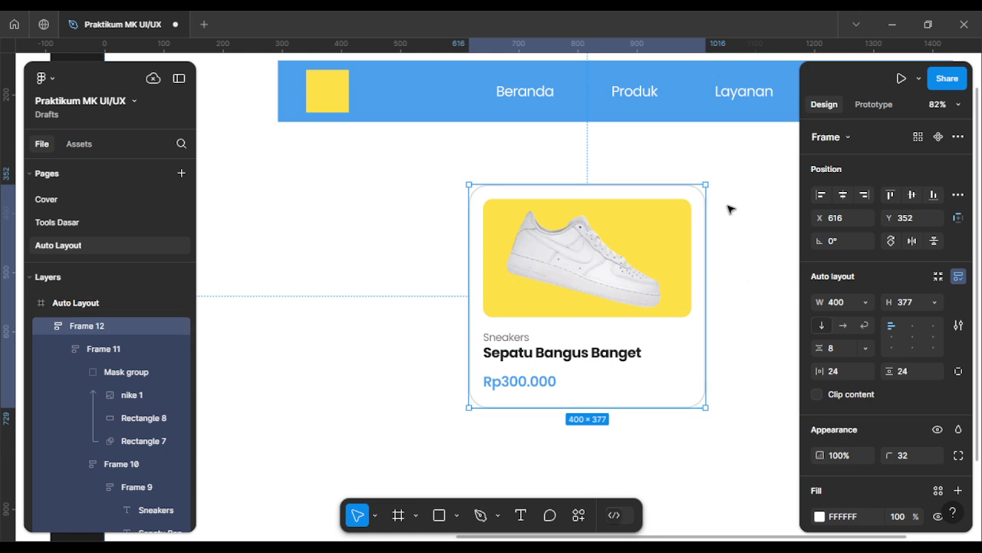
Step: Set the height of the whole card frame to hug its contents
key(Escape)
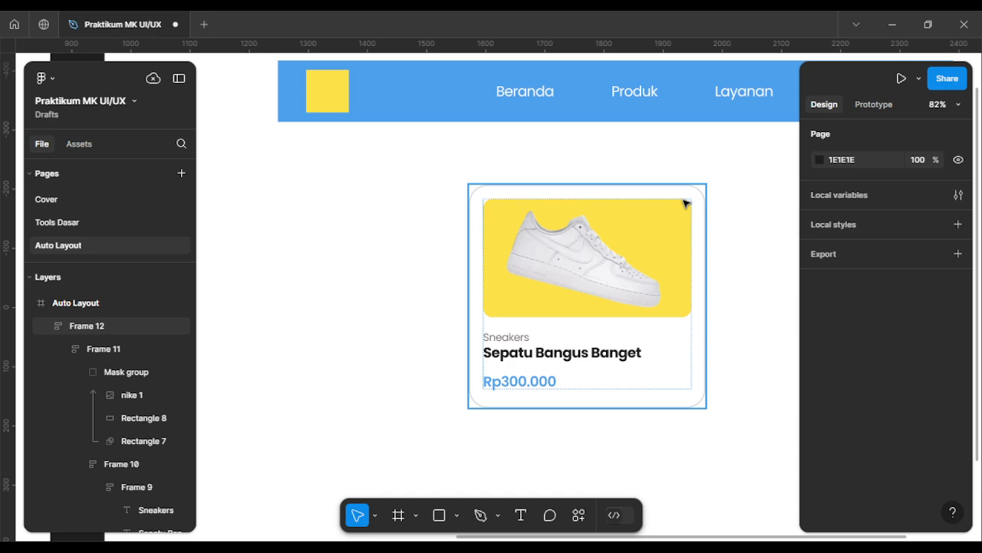
click(685, 203)
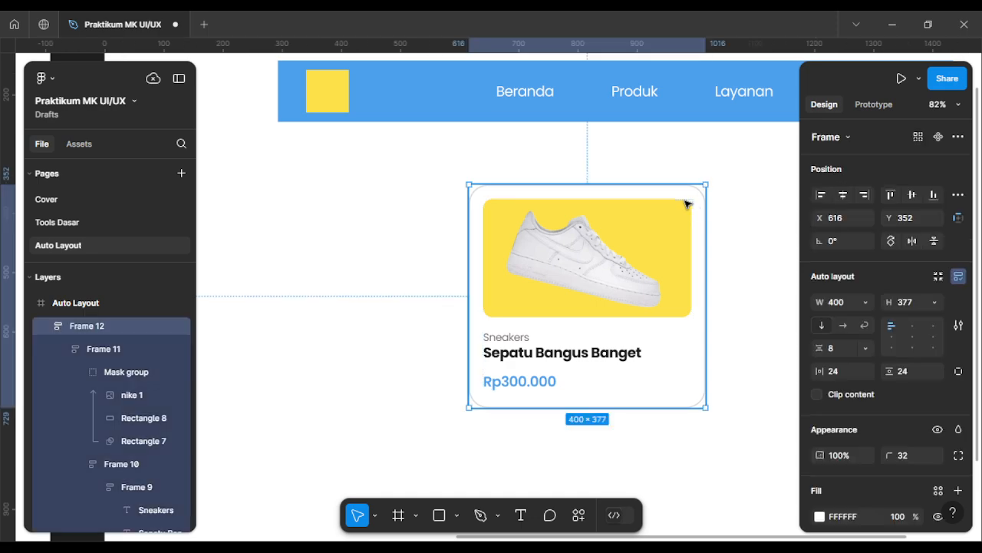
click(935, 302)
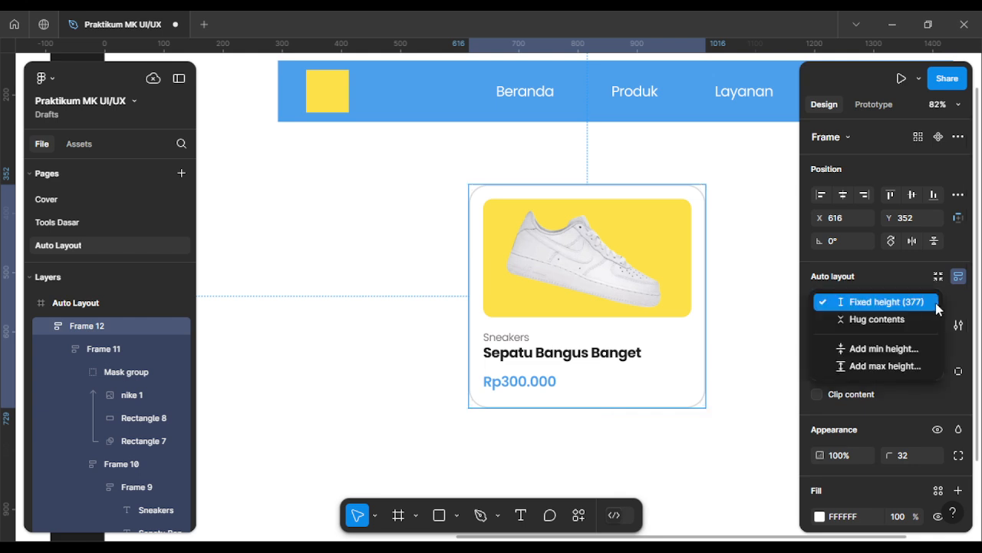
click(885, 320)
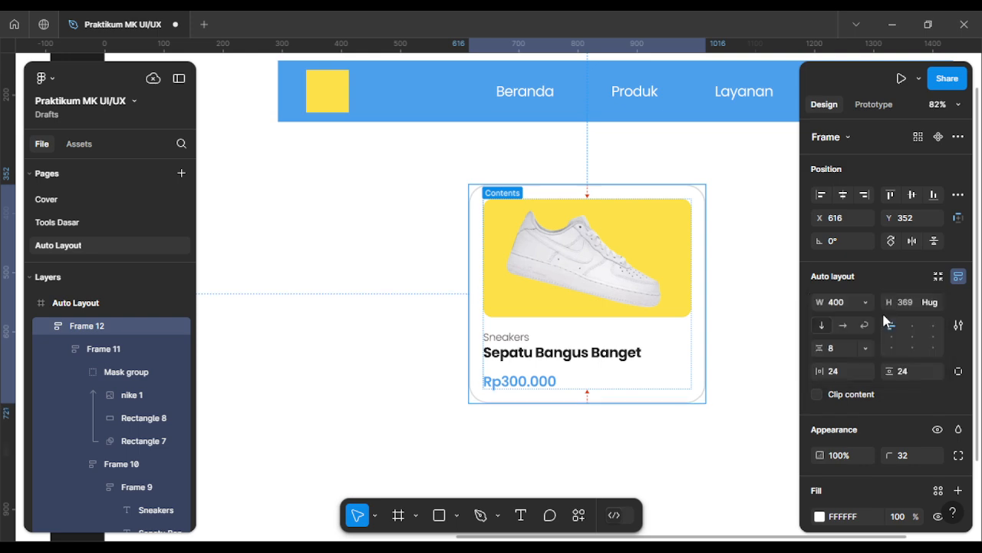
click(705, 437)
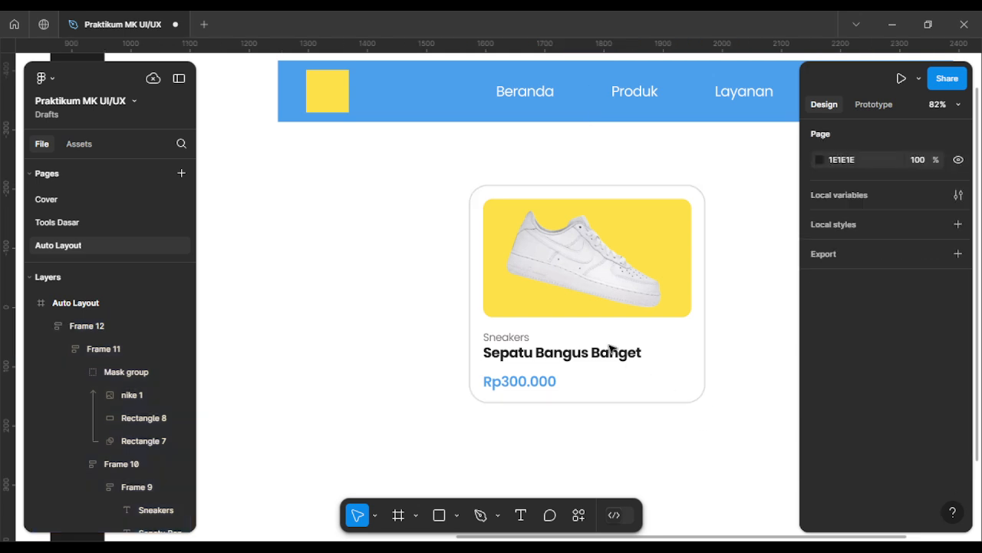
Step: Measure the distances from the Rp300.000 price text to the edges of the card
click(539, 386)
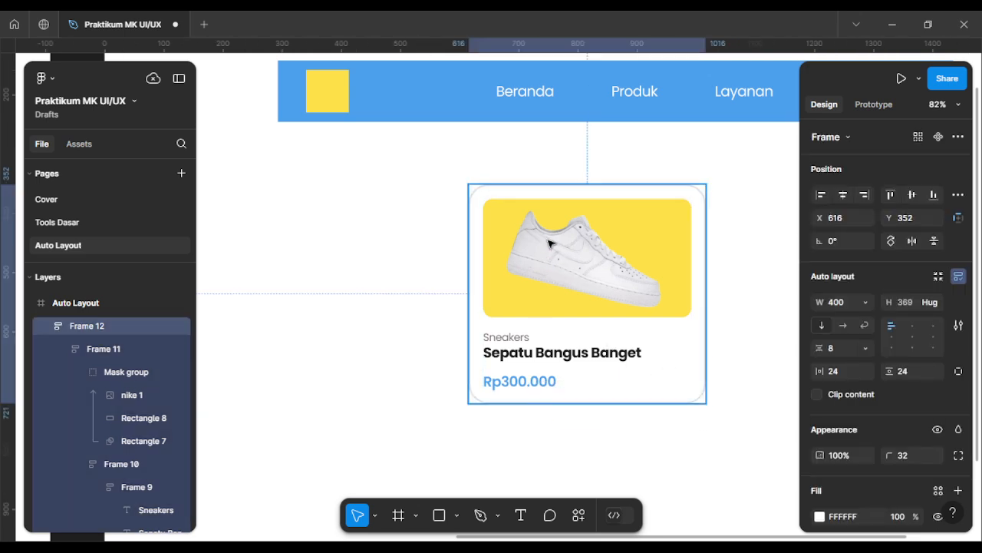
ctrl+click(527, 387)
key(alt)
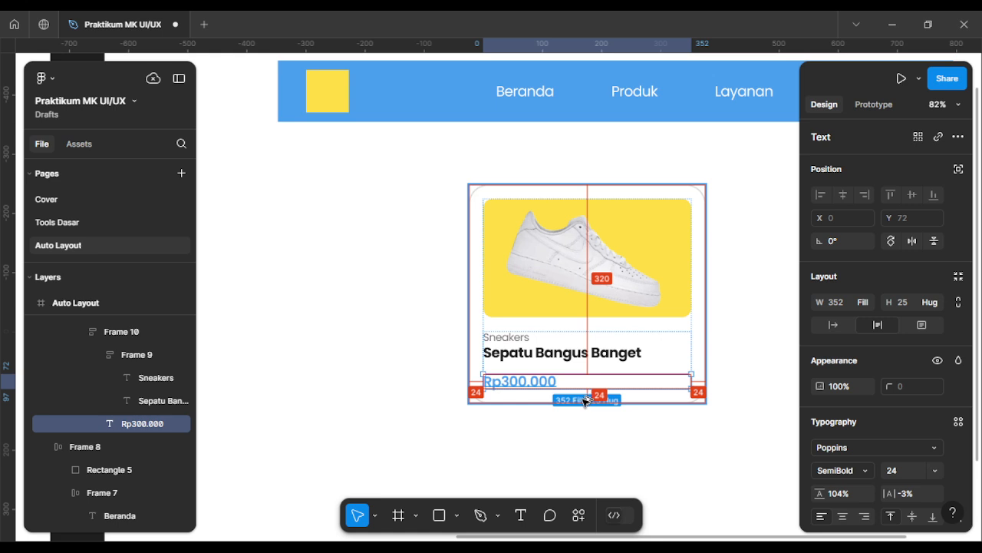
Step: Give the card frame individual paddings and set its bottom padding to 32
click(699, 254)
click(699, 254)
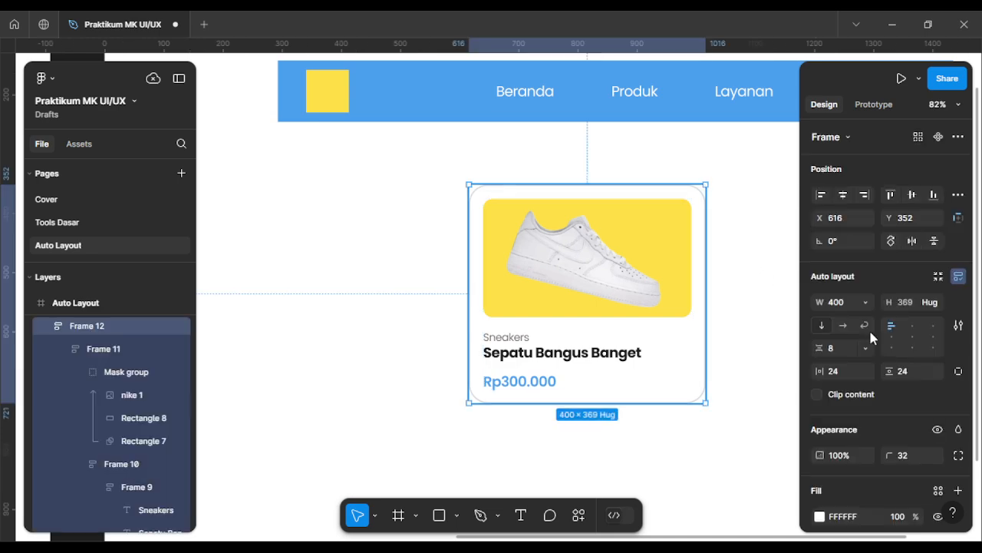
scroll(931, 368, down, 3)
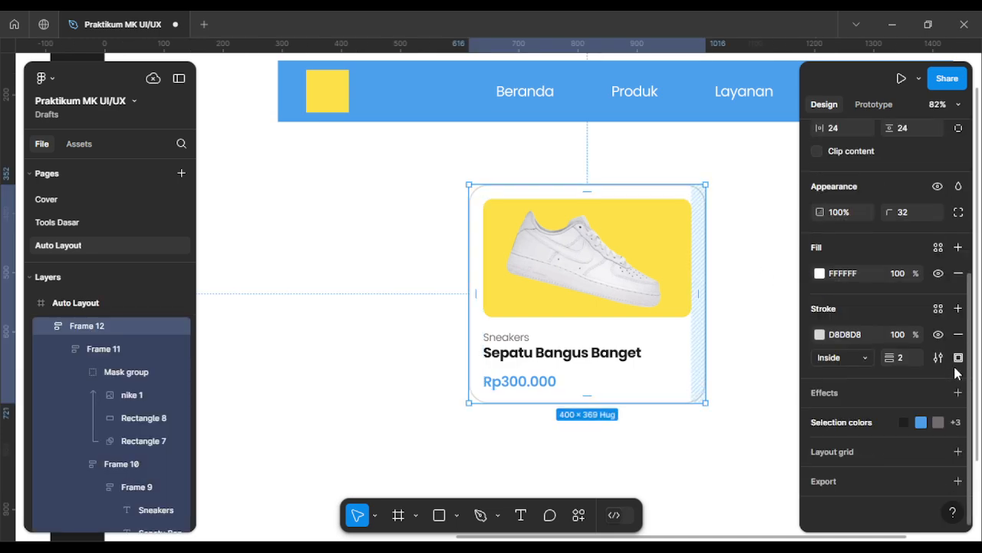
scroll(929, 283, up, 3)
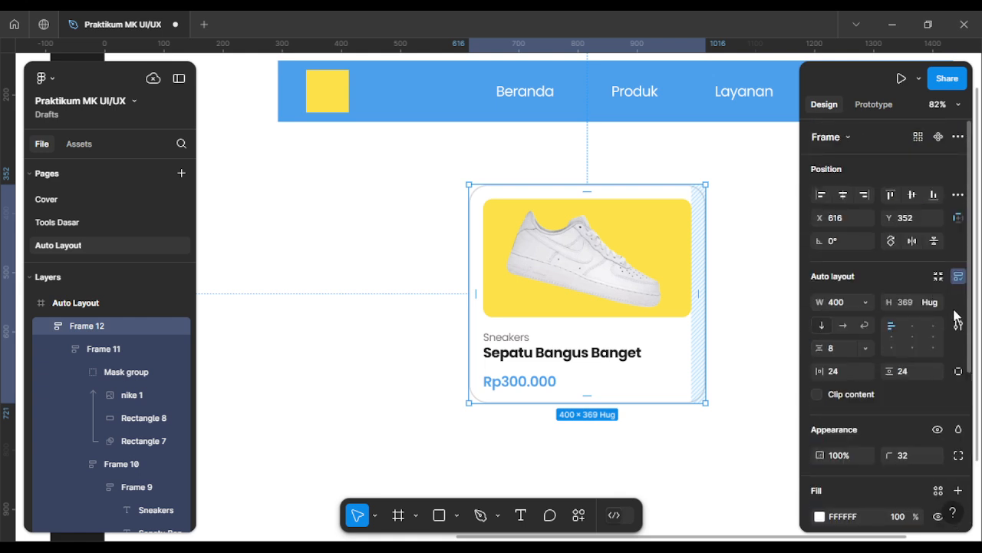
click(959, 370)
click(911, 389)
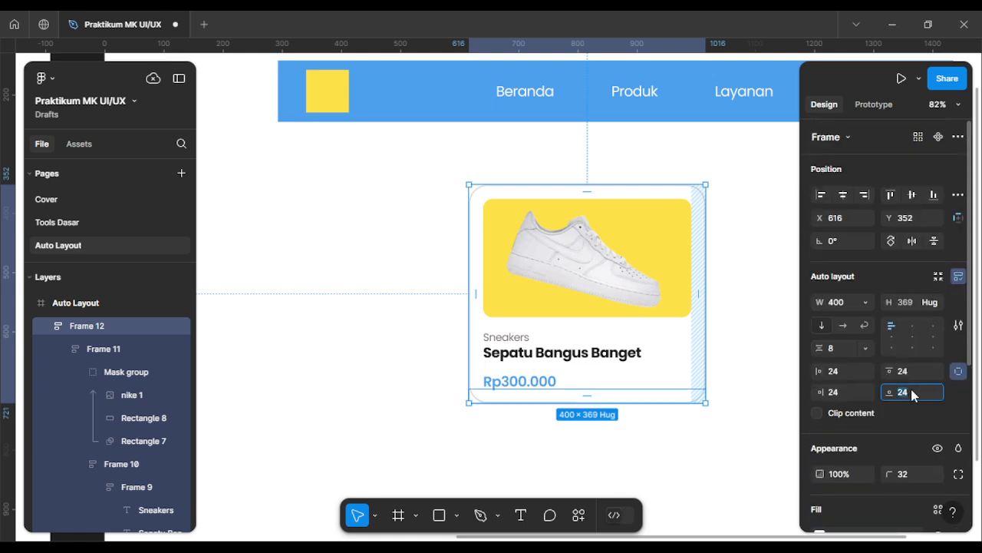
text(32)
key(Return)
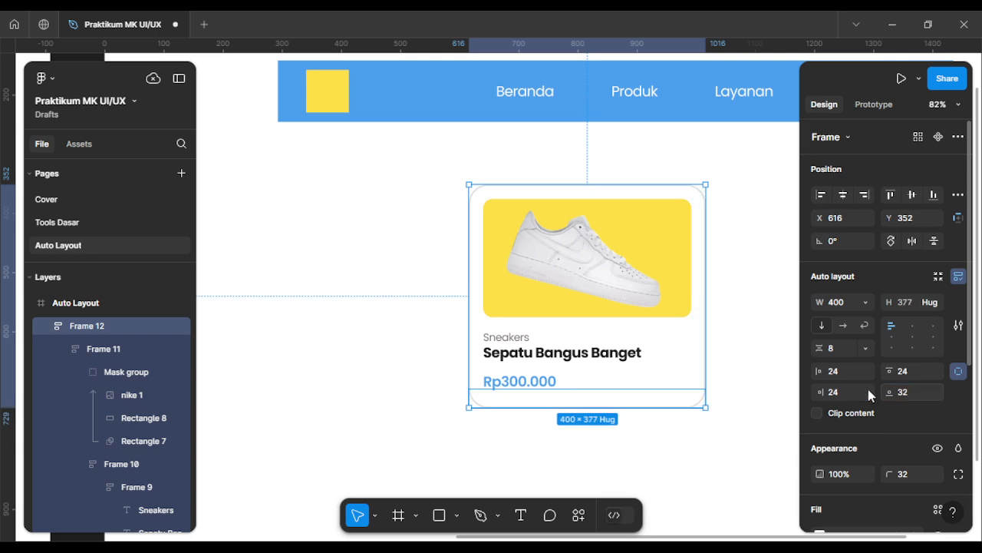
click(744, 435)
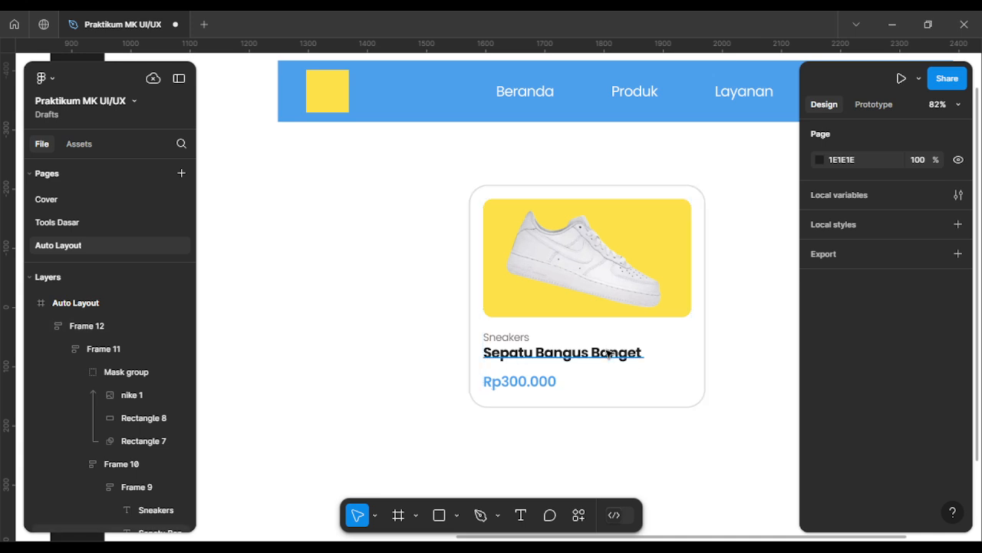
Step: Replace the card's title text with "Nike Air Force 1 Low '07 Triple White (2021)"
click(609, 353)
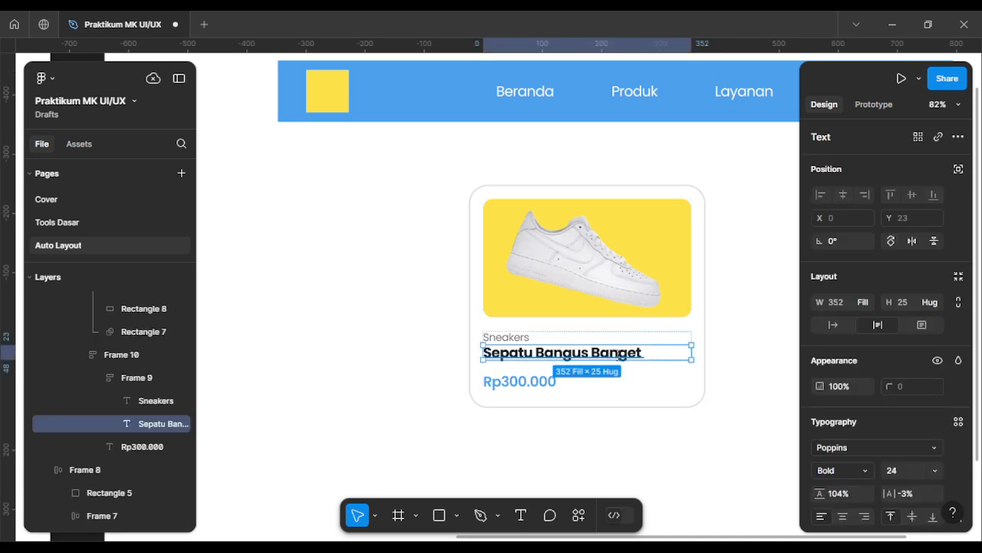
double_click(619, 355)
double_click(620, 354)
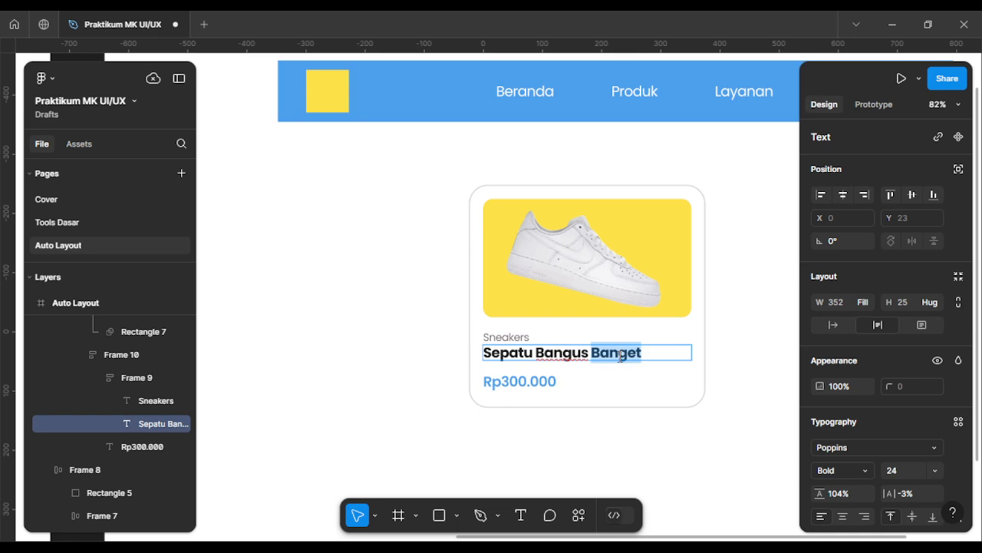
click(621, 355)
key(BackSpace)
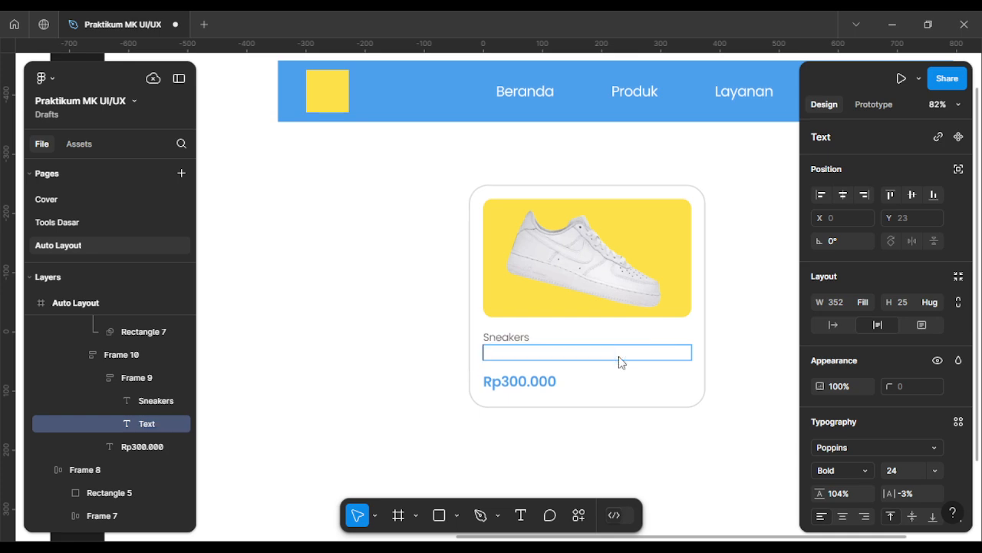
text(Nike Air Force 1 Low '07 Triple White (2021))
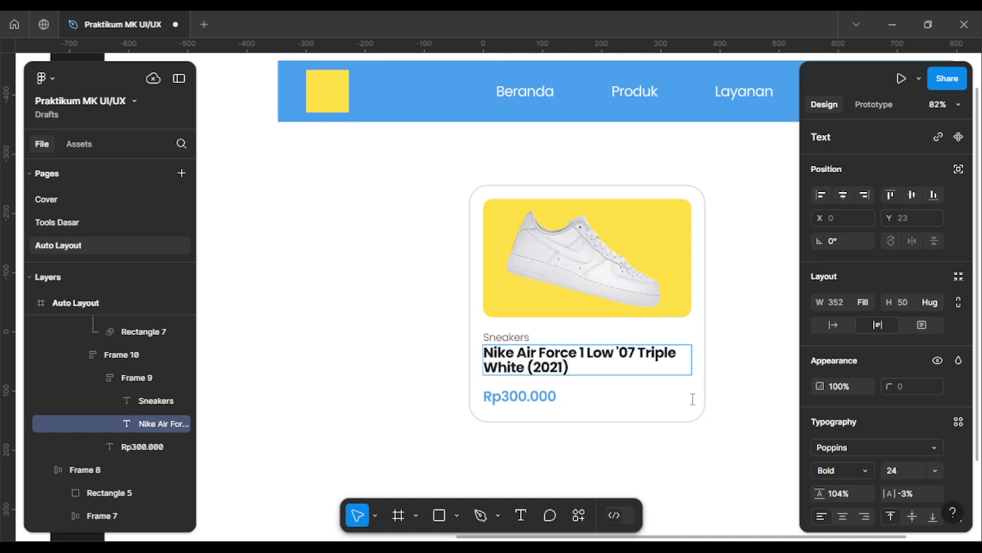
key(Escape)
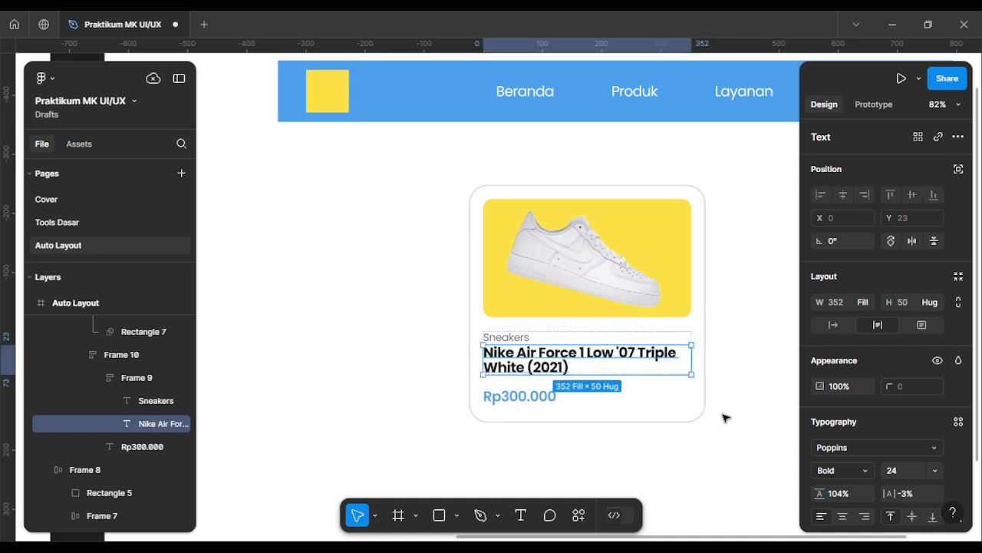
click(725, 418)
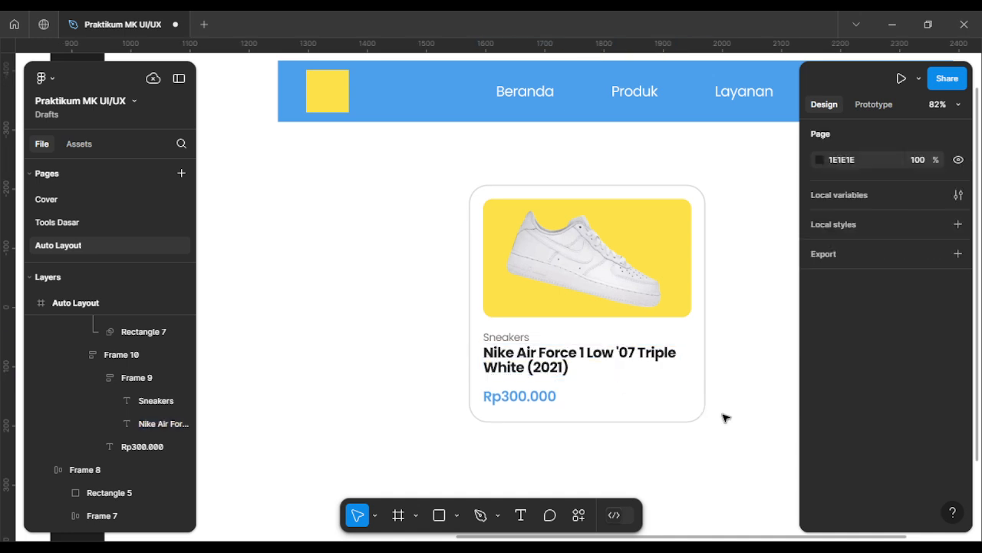
Step: Test the card's auto layout by appending a long run of zeros to the Rp300.000 price
click(547, 397)
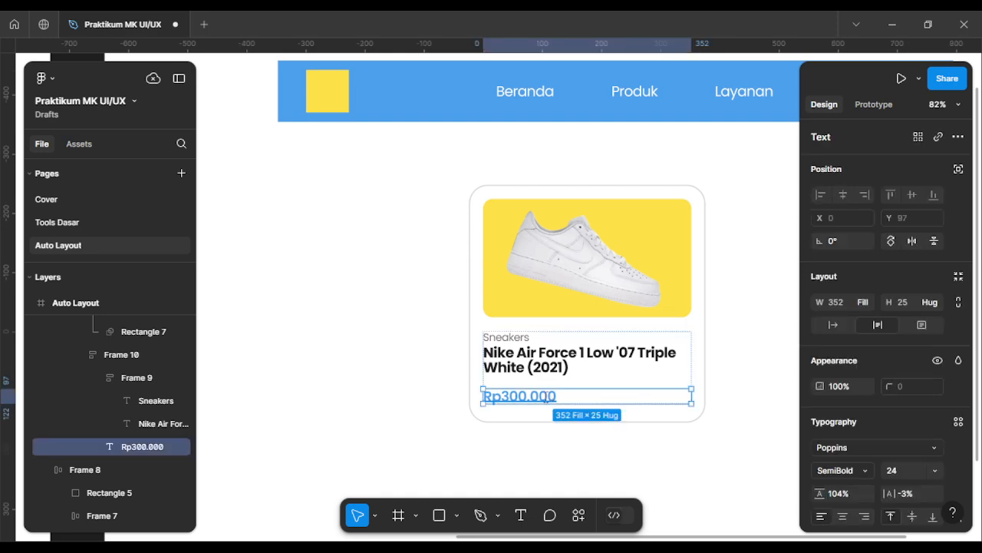
double_click(546, 397)
key(End)
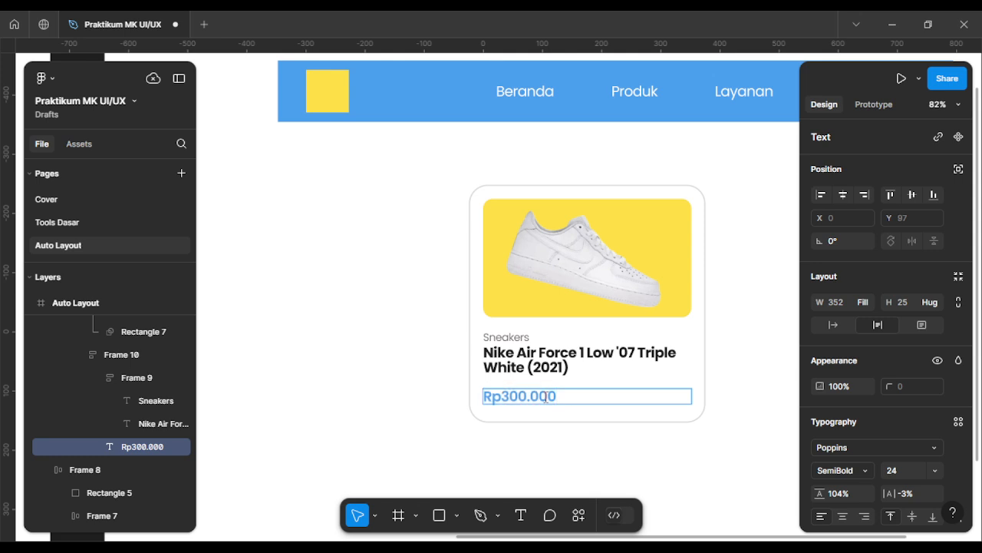
text(000000000000000000000000)
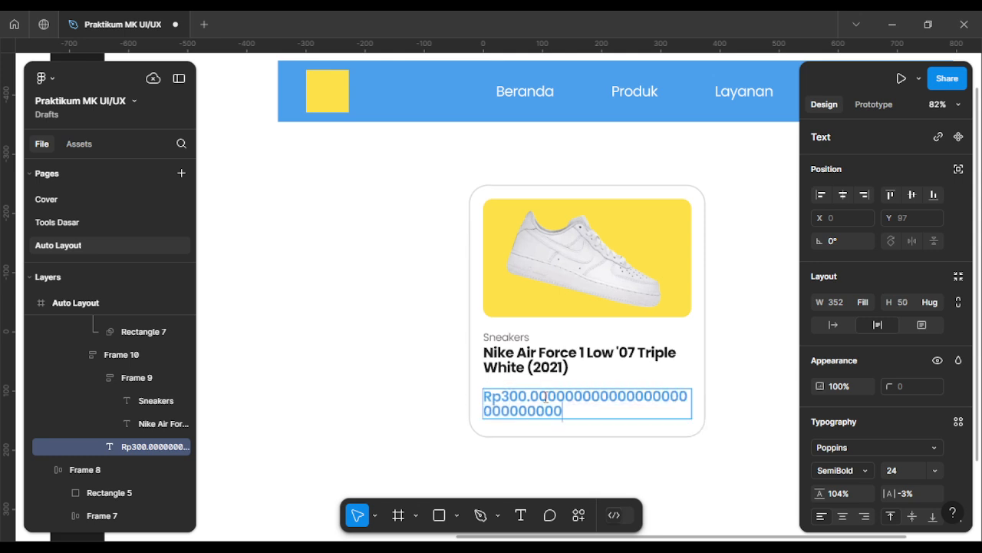
Step: Test the "Sneakers" category text by appending a long run of the letter s, and delete the extra letters again
click(522, 336)
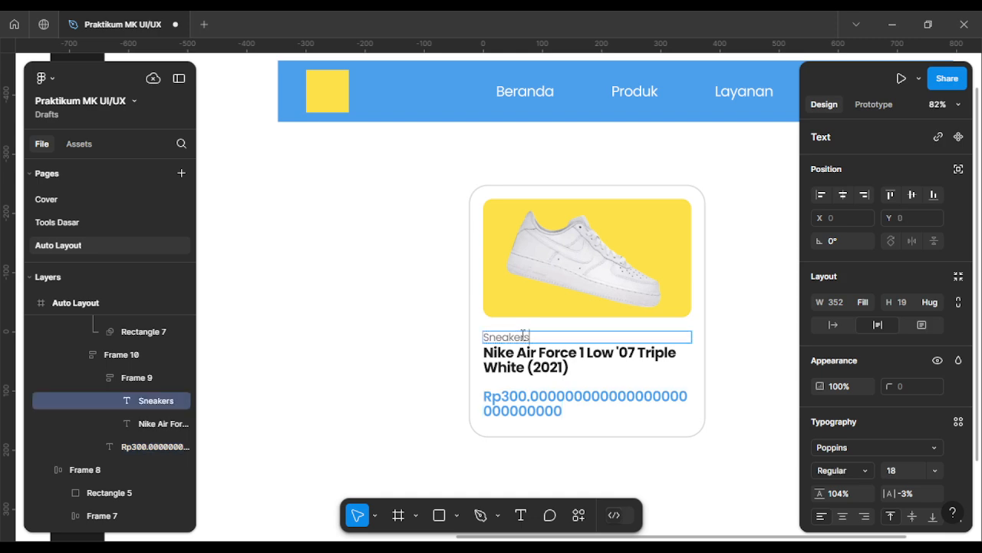
text(sssssssssssssssssssssssssssssssssssssss)
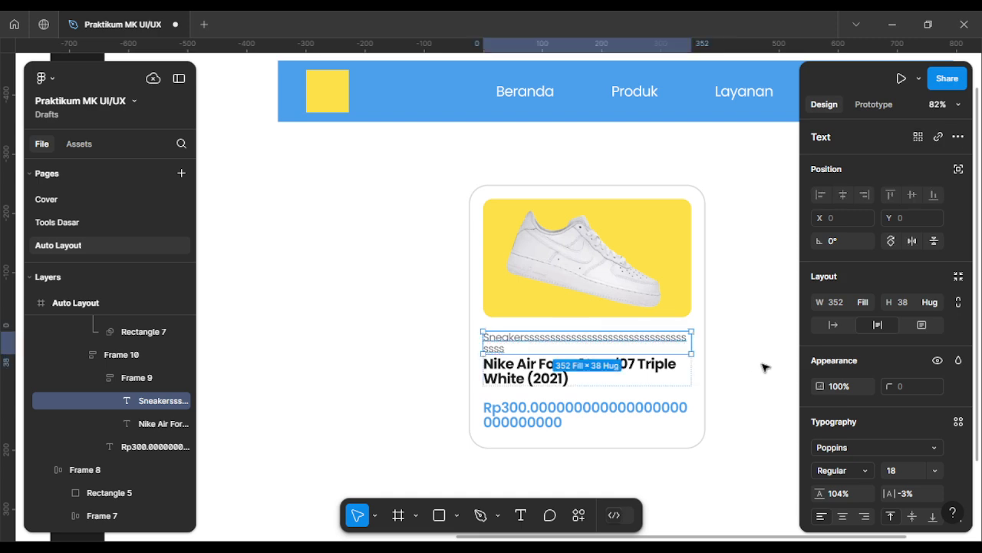
key(BackSpace)
key(BackSpace)
key(BackSpace)
key(BackSpace)
key(BackSpace)
key(BackSpace)
key(BackSpace)
key(BackSpace)
key(BackSpace)
key(BackSpace)
key(BackSpace)
key(BackSpace)
key(BackSpace)
key(BackSpace)
key(BackSpace)
key(BackSpace)
key(BackSpace)
key(BackSpace)
key(BackSpace)
key(BackSpace)
key(BackSpace)
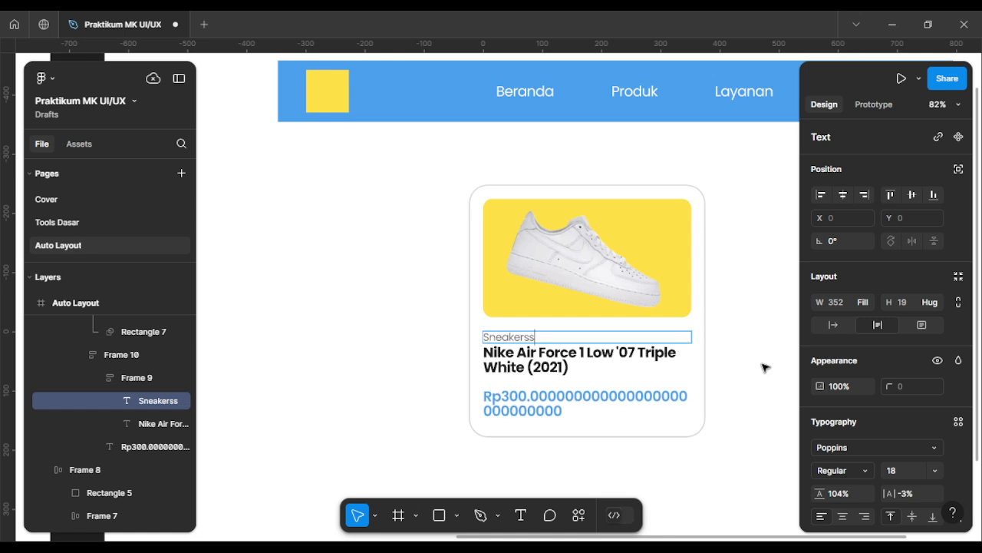
key(BackSpace)
key(Left)
key(Left)
Step: Undo the price's extra zeros to bring back "Rp300.000", and leave text editing
key(ctrl+z)
key(ctrl+z)
key(ctrl+z)
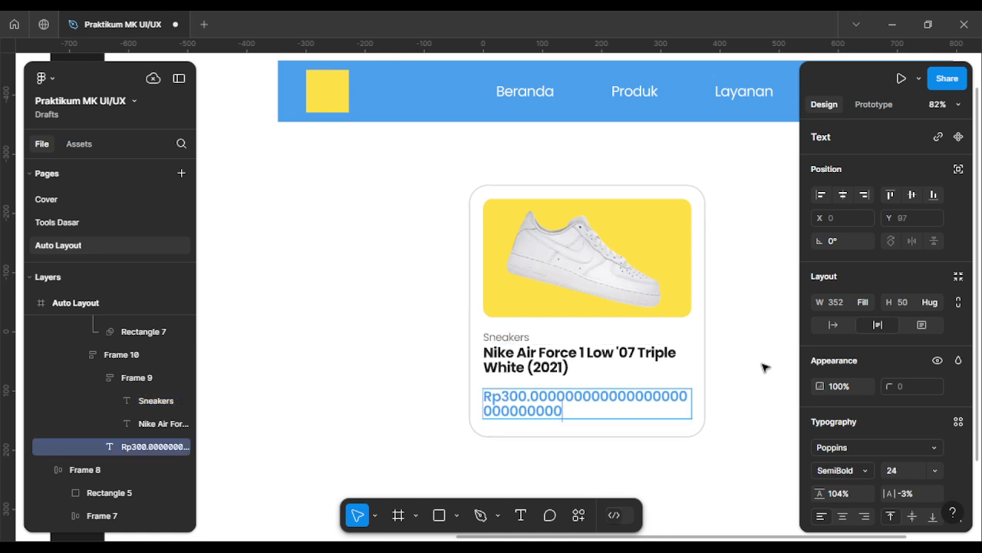
key(ctrl+a)
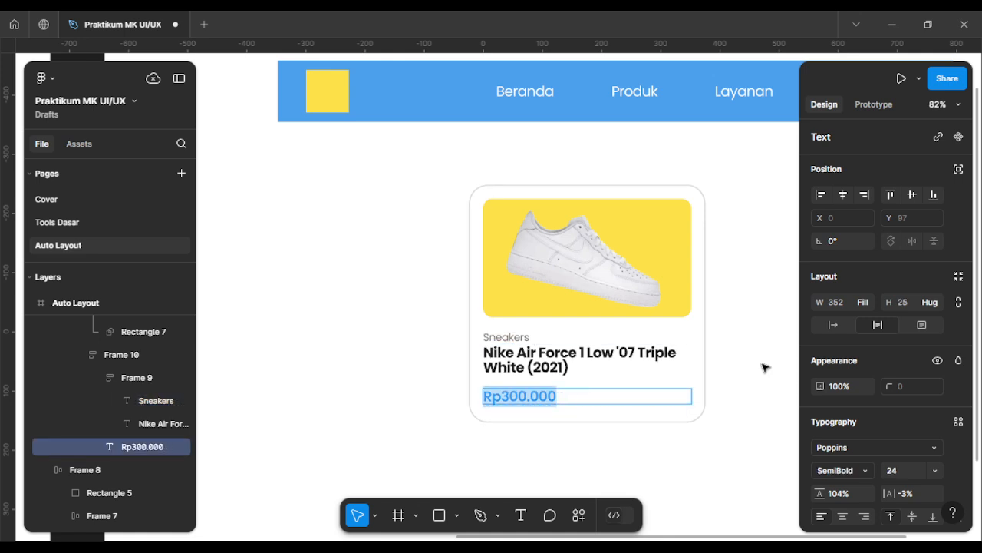
key(Escape)
scroll(764, 367, down, 5)
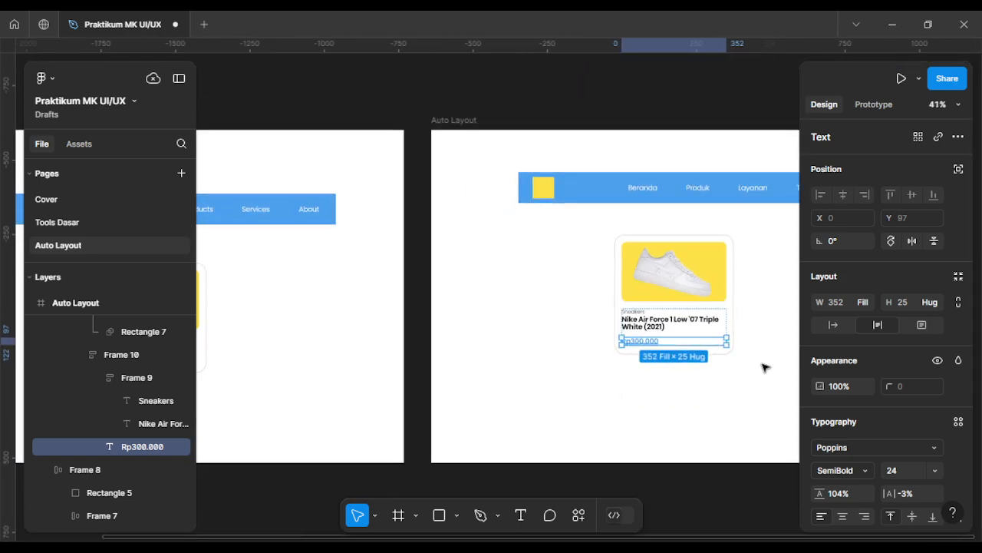
scroll(764, 367, right, 1)
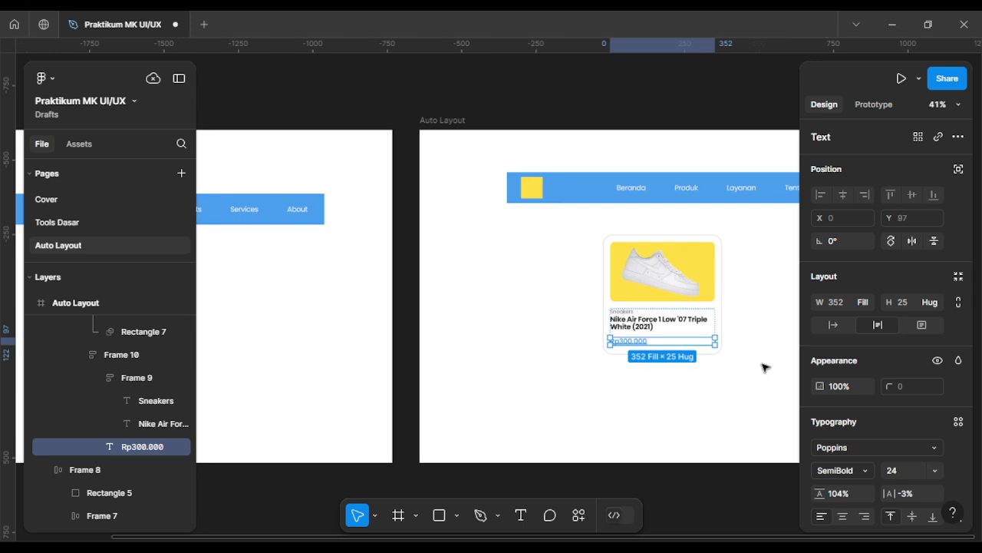
scroll(763, 367, right, 5)
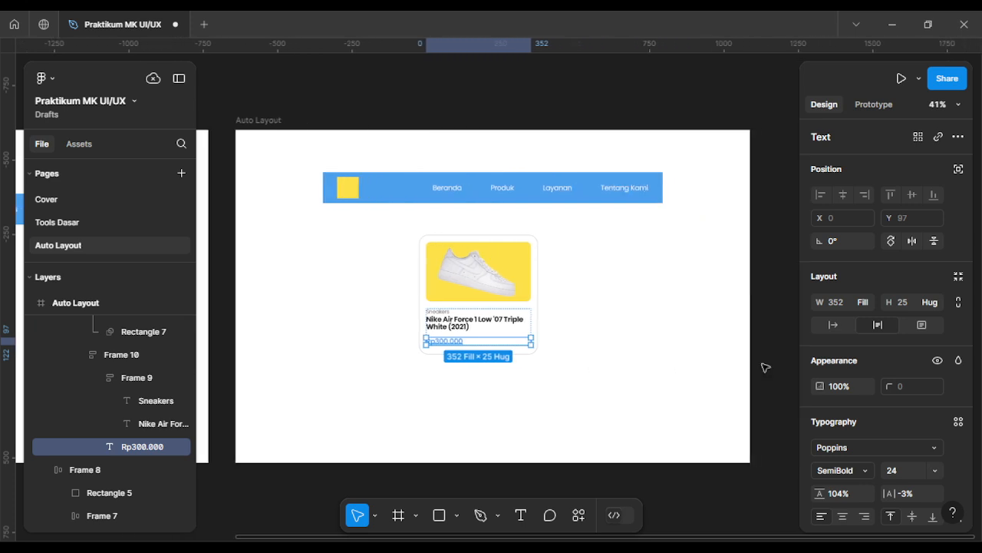